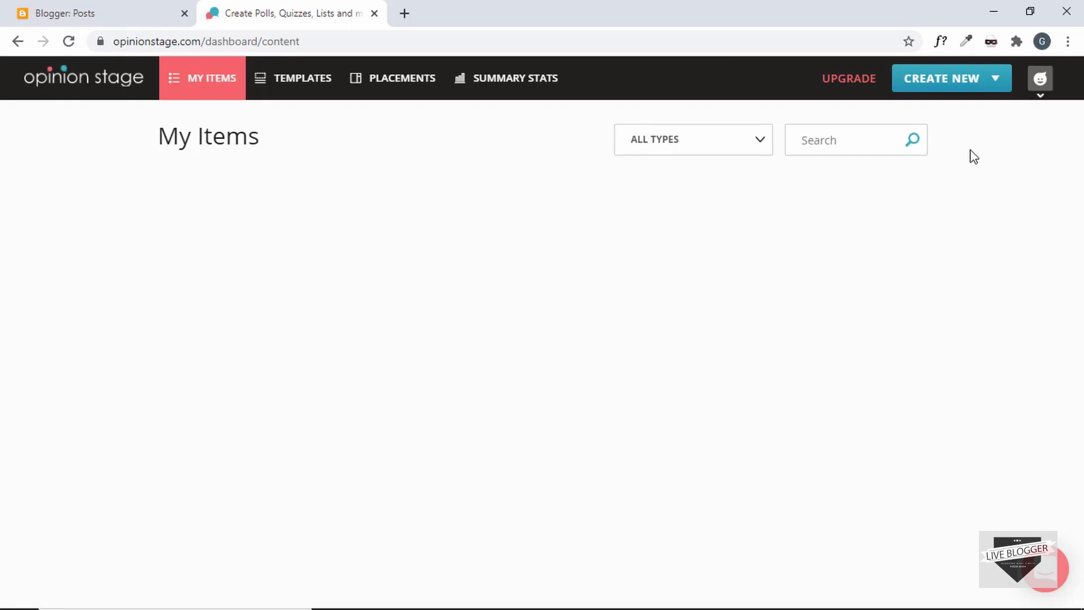
Open the templates gallery, filter the item type to Poll and look through the listed poll layouts
{"action": "mouse_move", "coordinate": [971, 92]}
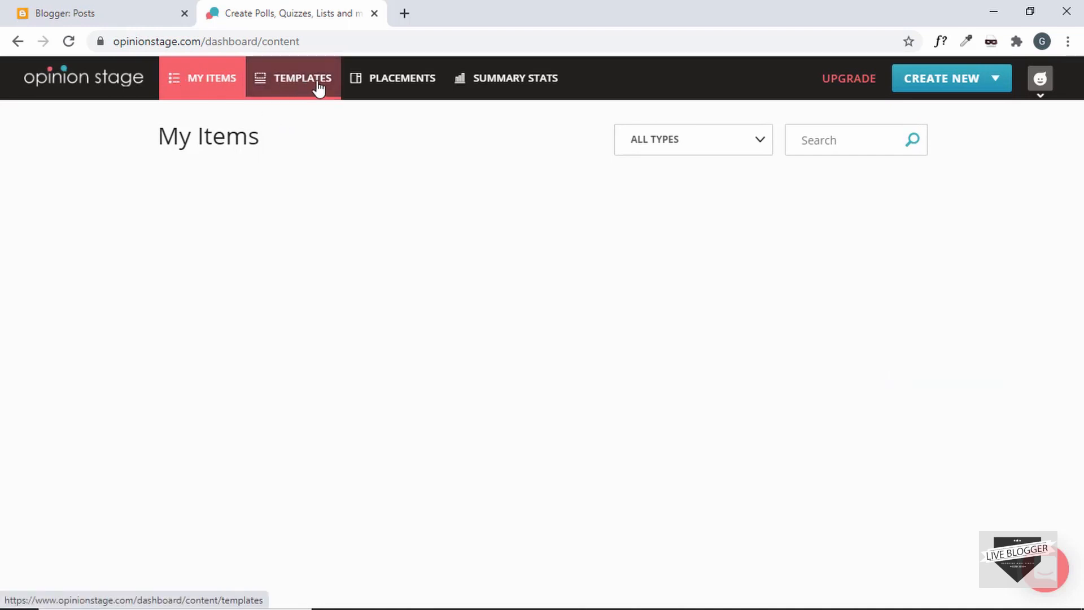
{"action": "left_click", "coordinate": [300, 83]}
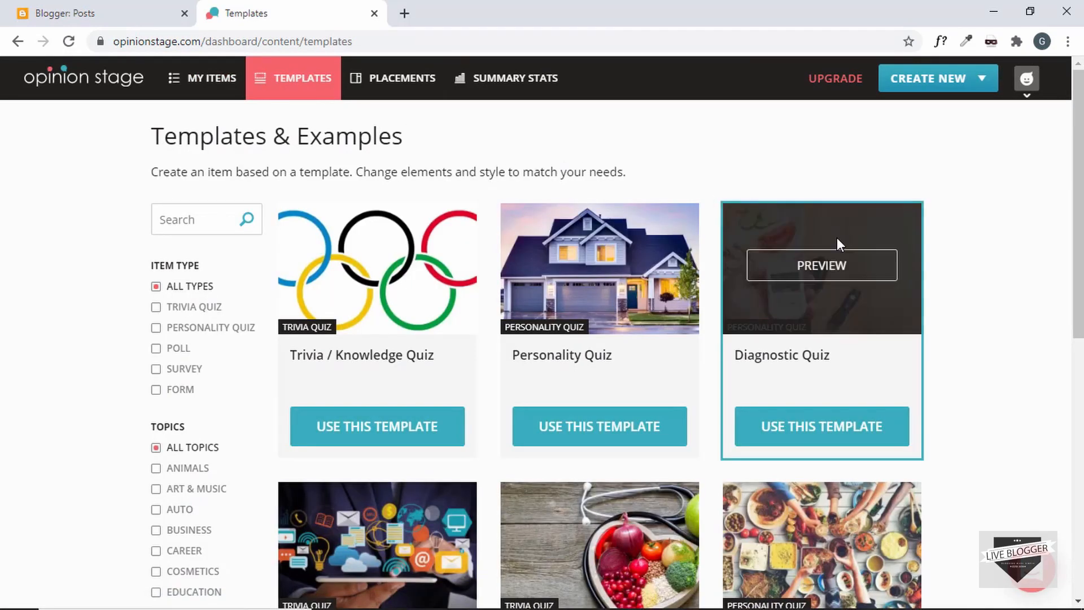
{"action": "scroll", "coordinate": [942, 176], "scroll_direction": "down", "scroll_amount": 3}
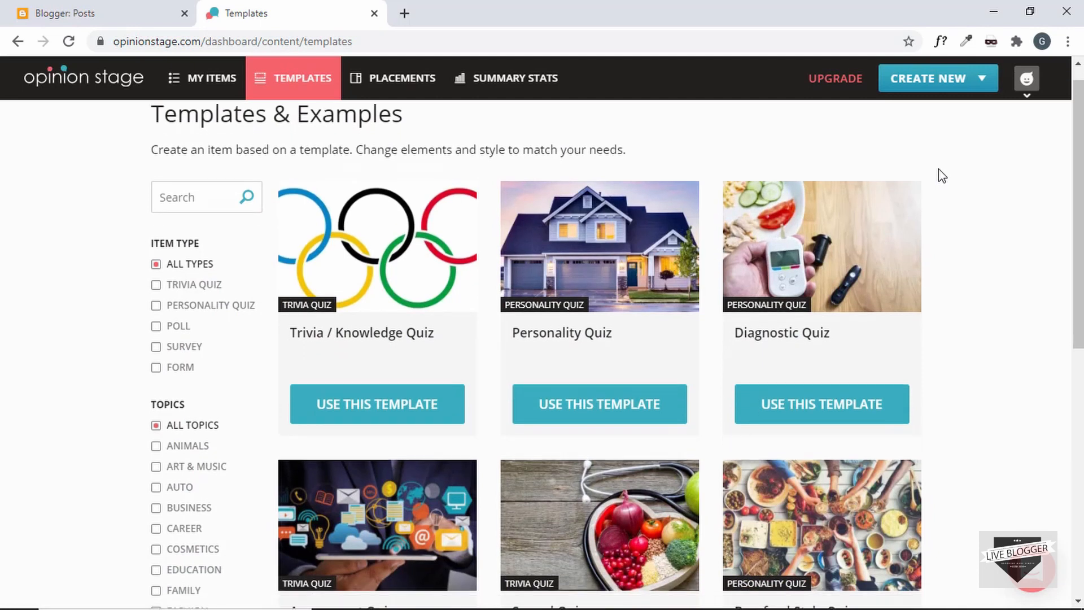
{"action": "scroll", "coordinate": [942, 176], "scroll_direction": "up", "scroll_amount": 3}
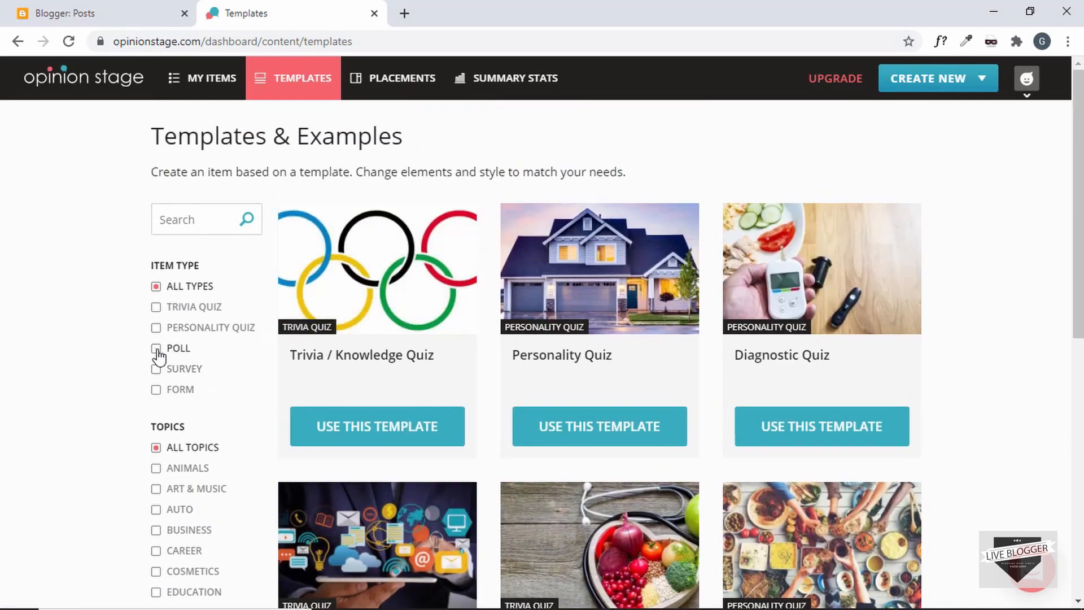
{"action": "left_click", "coordinate": [156, 349]}
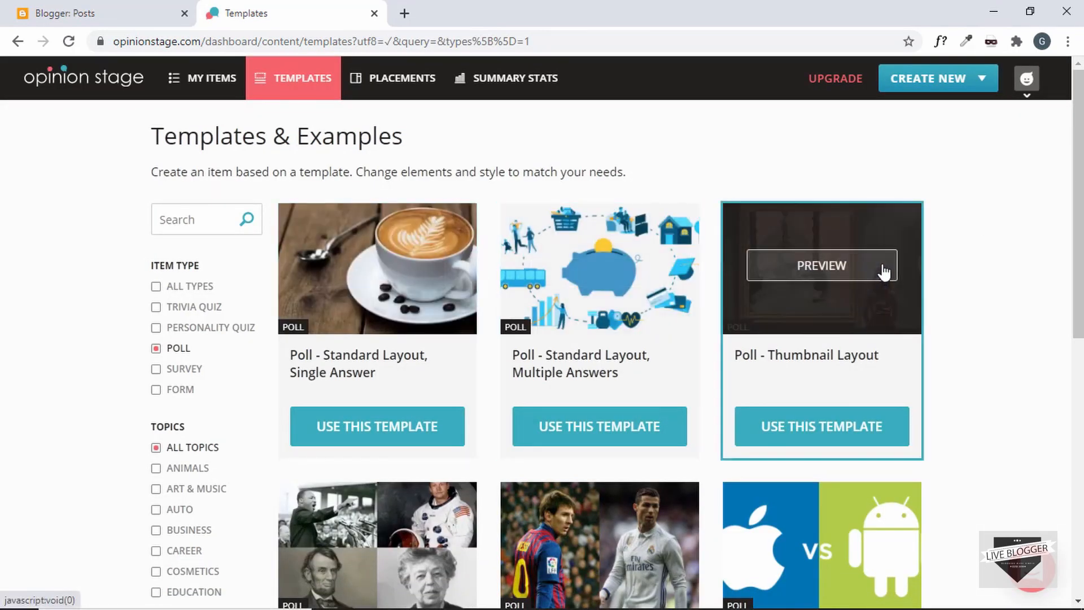
{"action": "scroll", "coordinate": [977, 267], "scroll_direction": "down", "scroll_amount": 3}
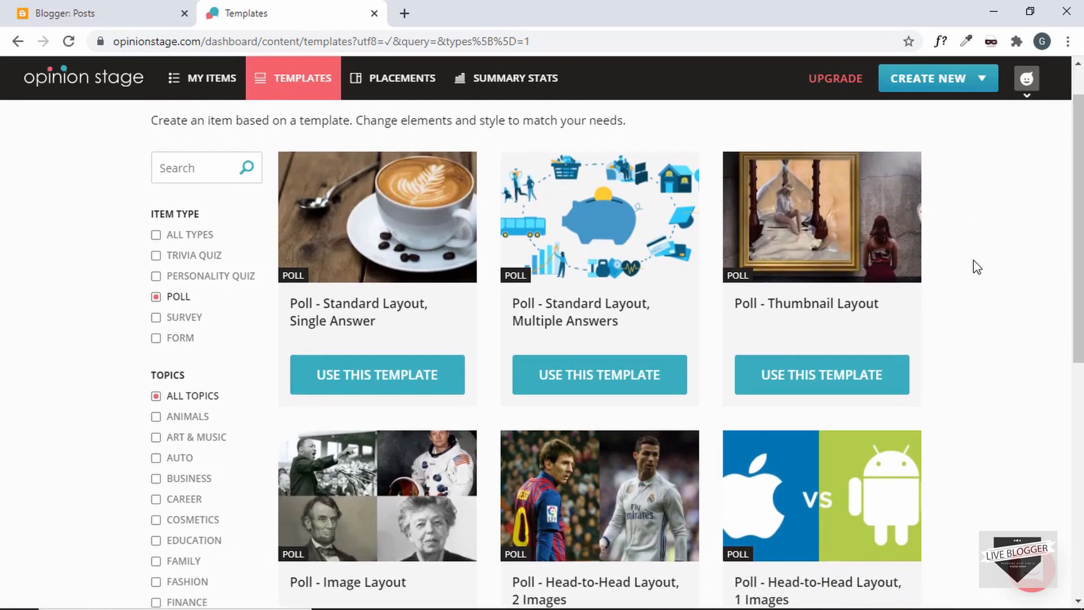
{"action": "scroll", "coordinate": [976, 266], "scroll_direction": "down", "scroll_amount": 1}
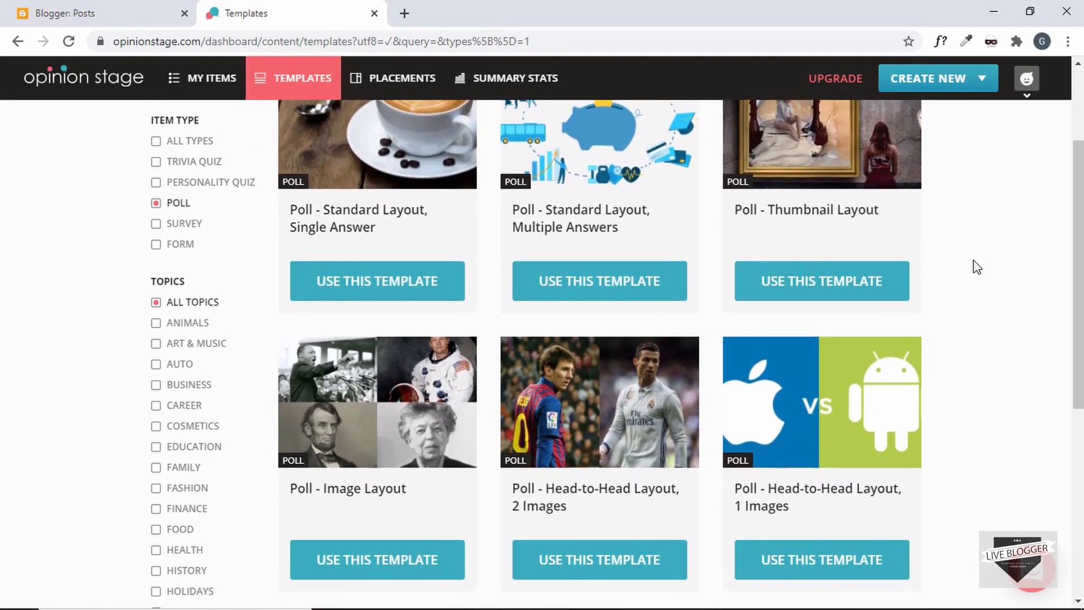
{"action": "scroll", "coordinate": [976, 266], "scroll_direction": "up", "scroll_amount": 3}
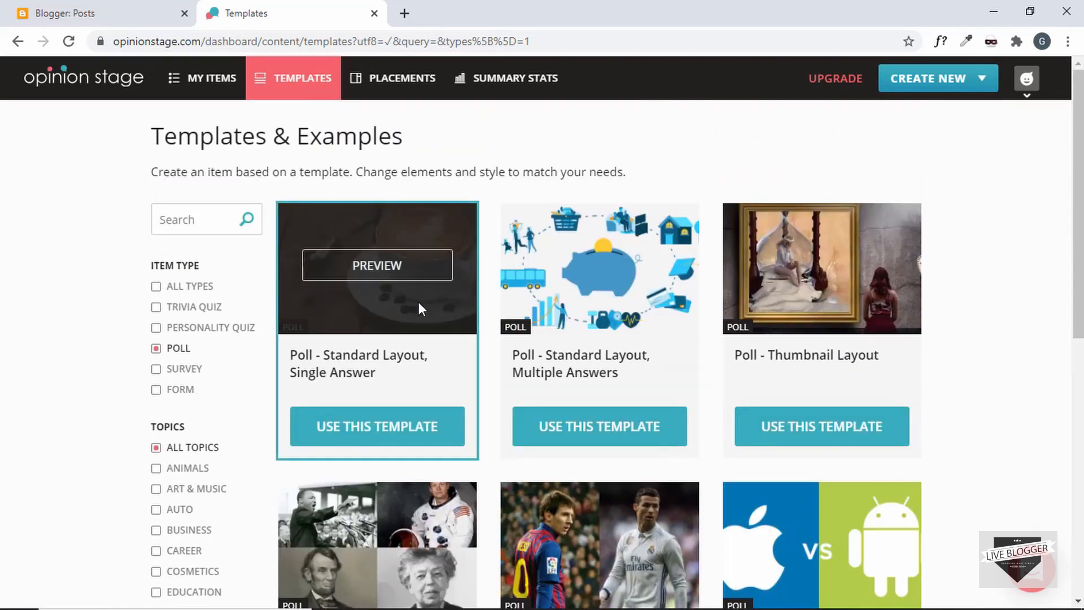
Preview the single-answer standard poll, vote "Cappuccino with lots of foam", change the vote to "Longo for me" and close the preview
{"action": "left_click", "coordinate": [388, 274]}
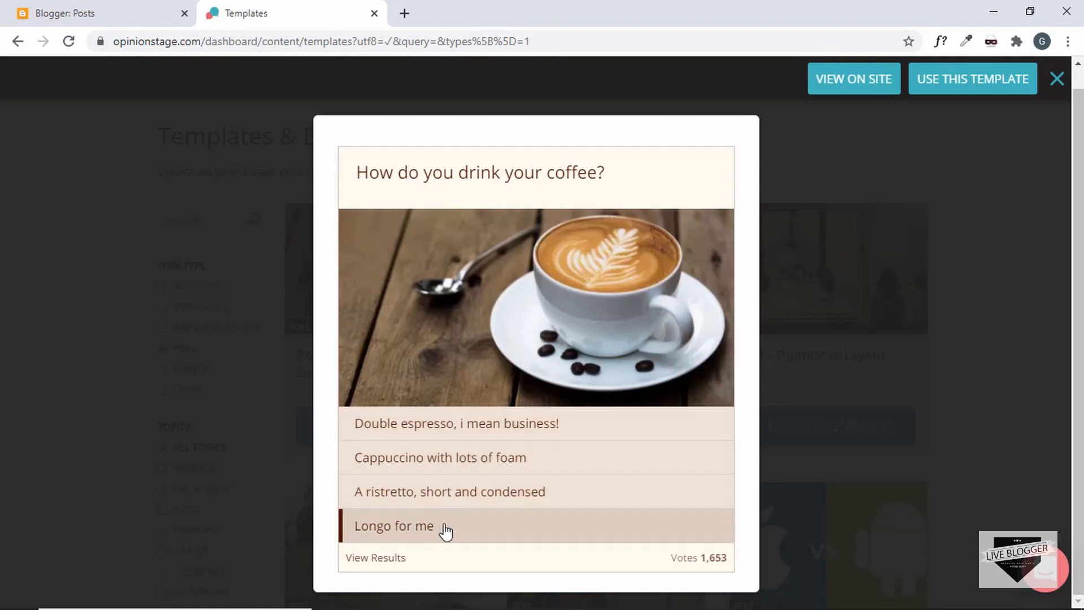
{"action": "left_click", "coordinate": [560, 465]}
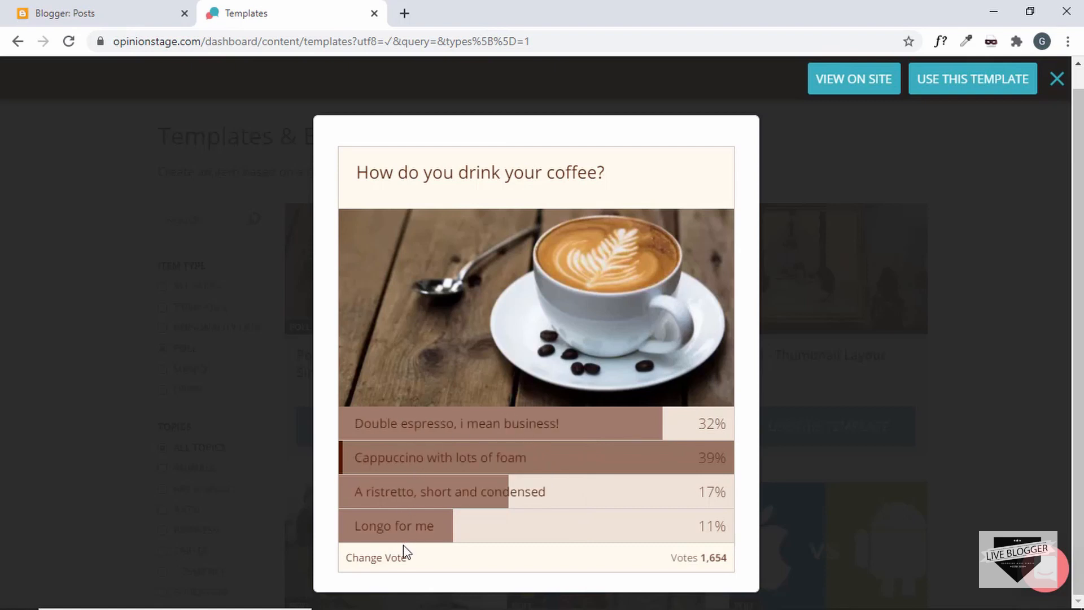
{"action": "left_click", "coordinate": [388, 559]}
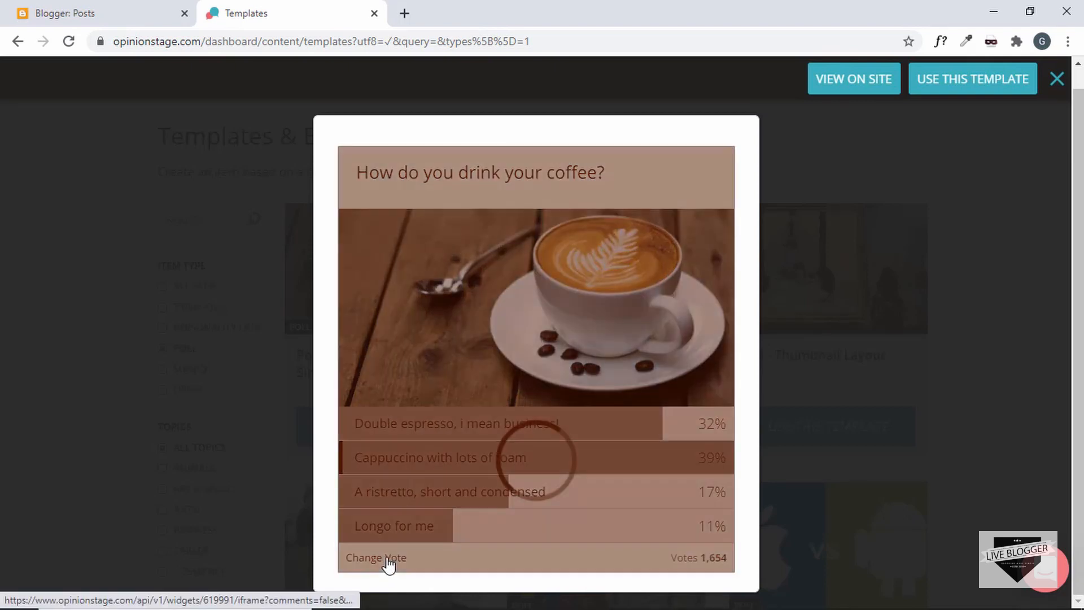
{"action": "left_click", "coordinate": [470, 524]}
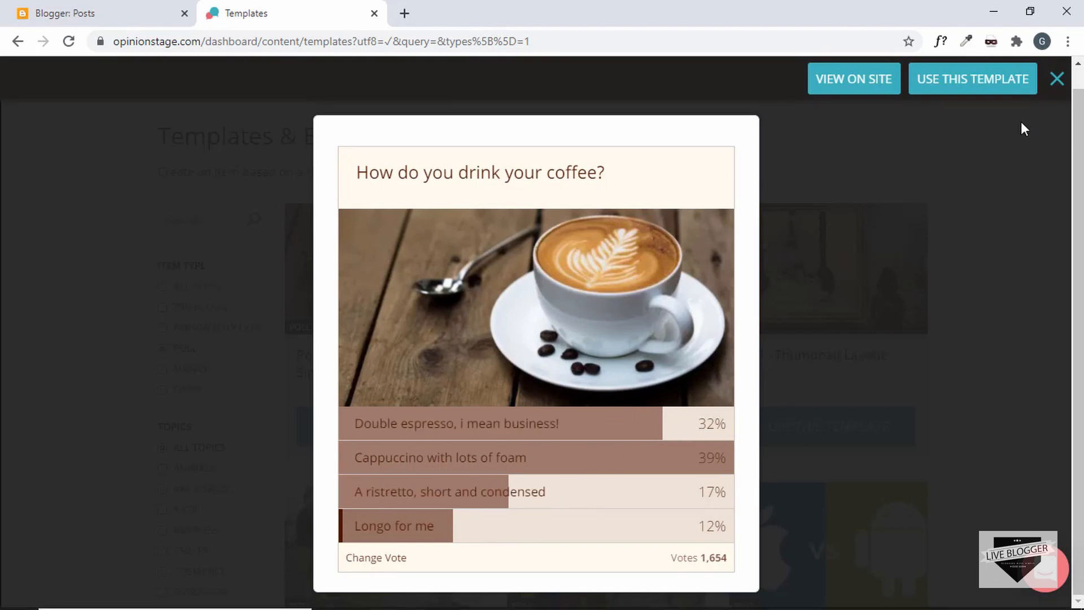
{"action": "left_click", "coordinate": [1053, 84]}
Preview the "Poll - Image Layout" template and examine its question, image answers, sharing and comment sections
{"action": "scroll", "coordinate": [362, 362], "scroll_direction": "down", "scroll_amount": 3}
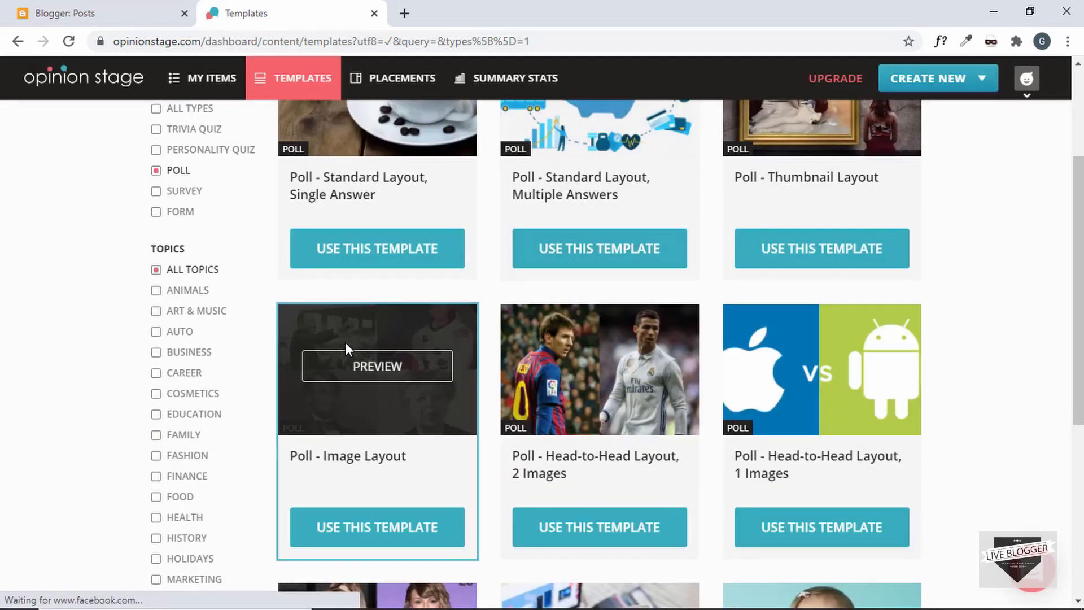
{"action": "left_click", "coordinate": [393, 375]}
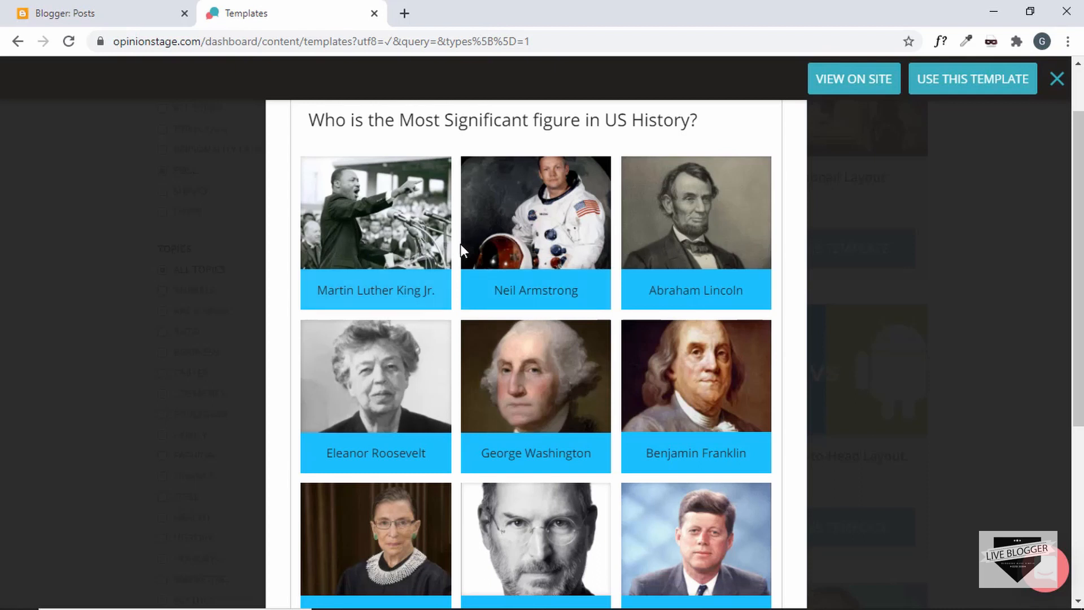
{"action": "scroll", "coordinate": [577, 253], "scroll_direction": "down", "scroll_amount": 3}
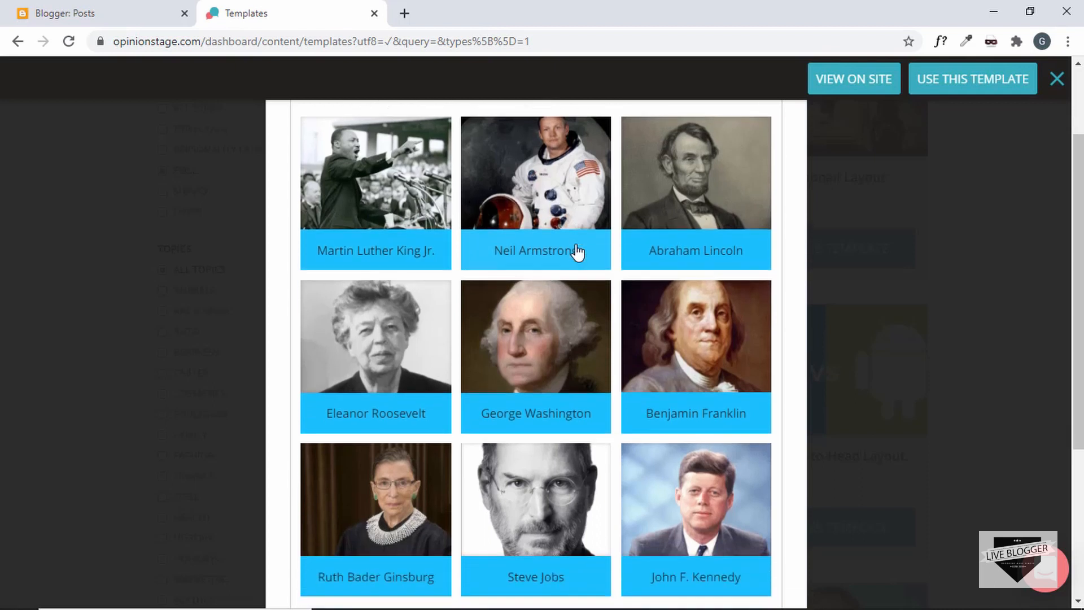
{"action": "scroll", "coordinate": [576, 249], "scroll_direction": "up", "scroll_amount": 2}
{"action": "scroll", "coordinate": [503, 310], "scroll_direction": "down", "scroll_amount": 2}
{"action": "scroll", "coordinate": [537, 311], "scroll_direction": "down", "scroll_amount": 2}
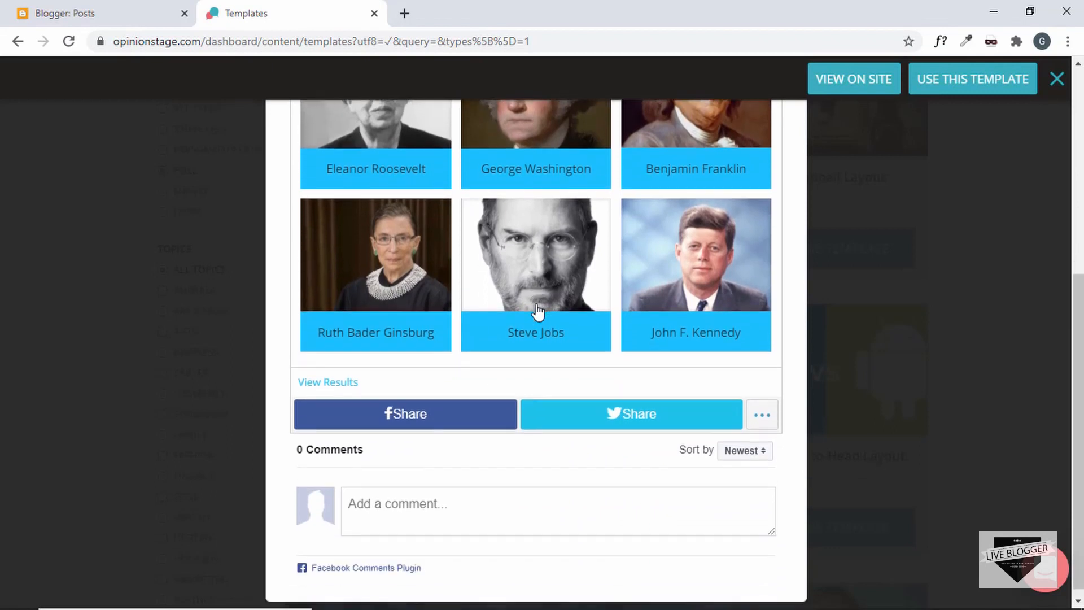
{"action": "scroll", "coordinate": [537, 311], "scroll_direction": "up", "scroll_amount": 4}
{"action": "scroll", "coordinate": [537, 312], "scroll_direction": "up", "scroll_amount": 3}
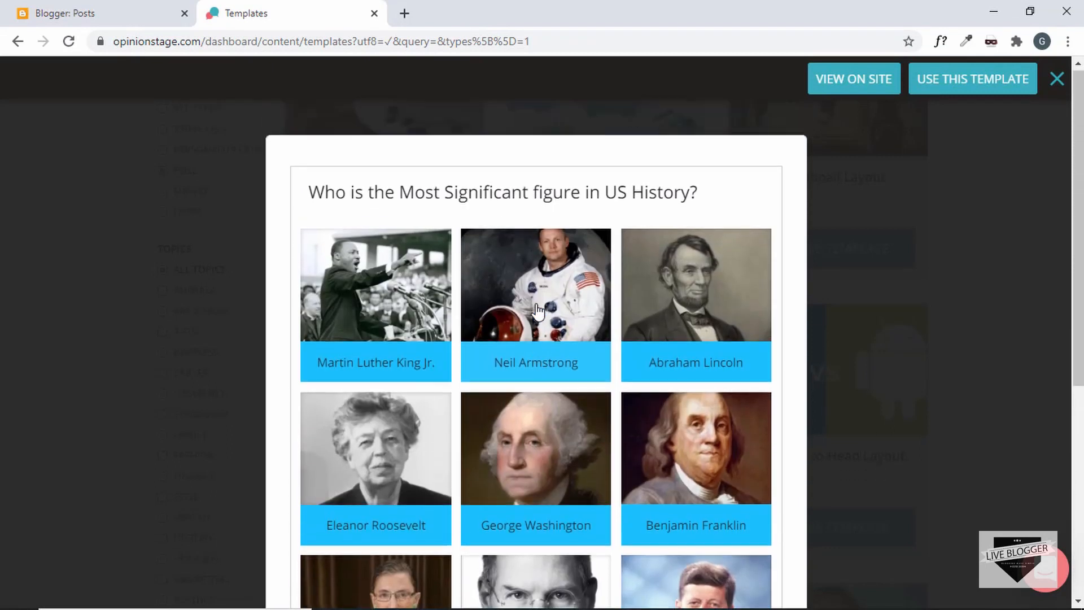
{"action": "scroll", "coordinate": [537, 310], "scroll_direction": "down", "scroll_amount": 1}
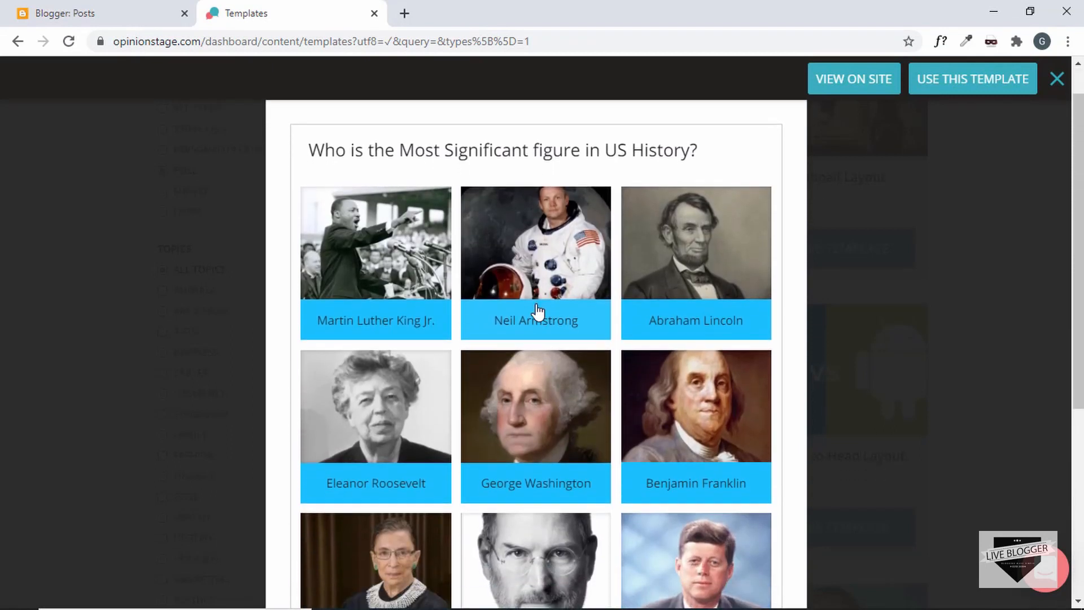
Vote for Neil Armstrong in the image poll preview, review the results for all answers and close the preview
{"action": "left_click", "coordinate": [556, 246]}
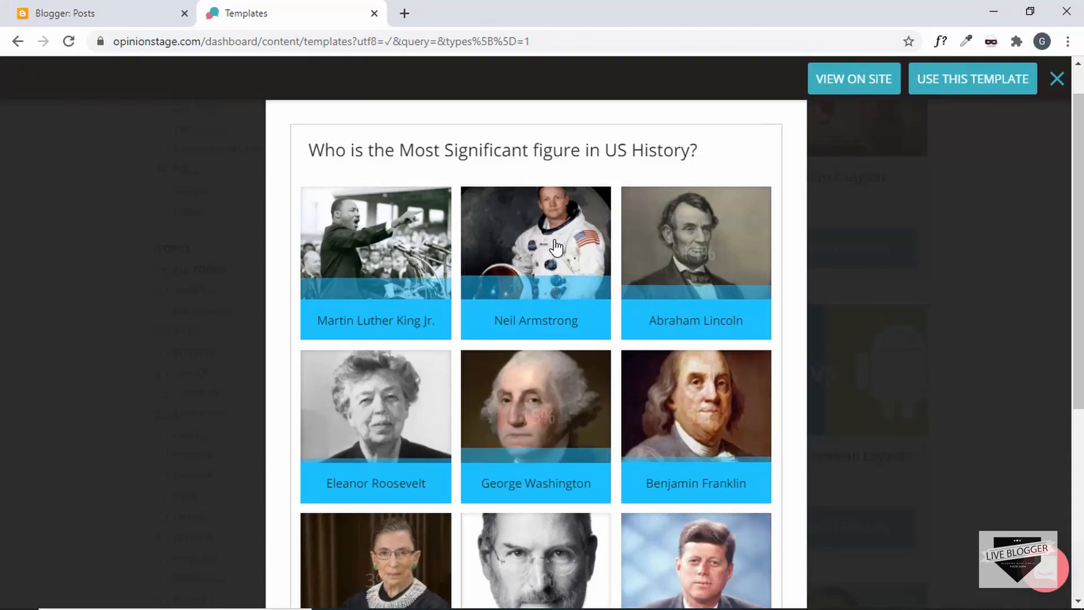
{"action": "scroll", "coordinate": [548, 245], "scroll_direction": "down", "scroll_amount": 1}
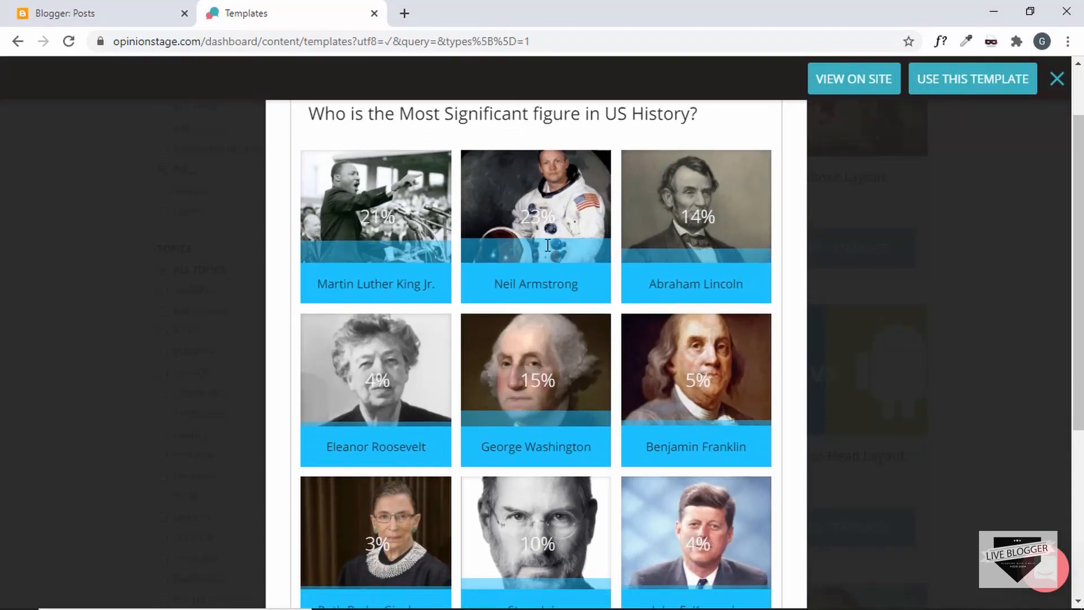
{"action": "scroll", "coordinate": [536, 243], "scroll_direction": "down", "scroll_amount": 5}
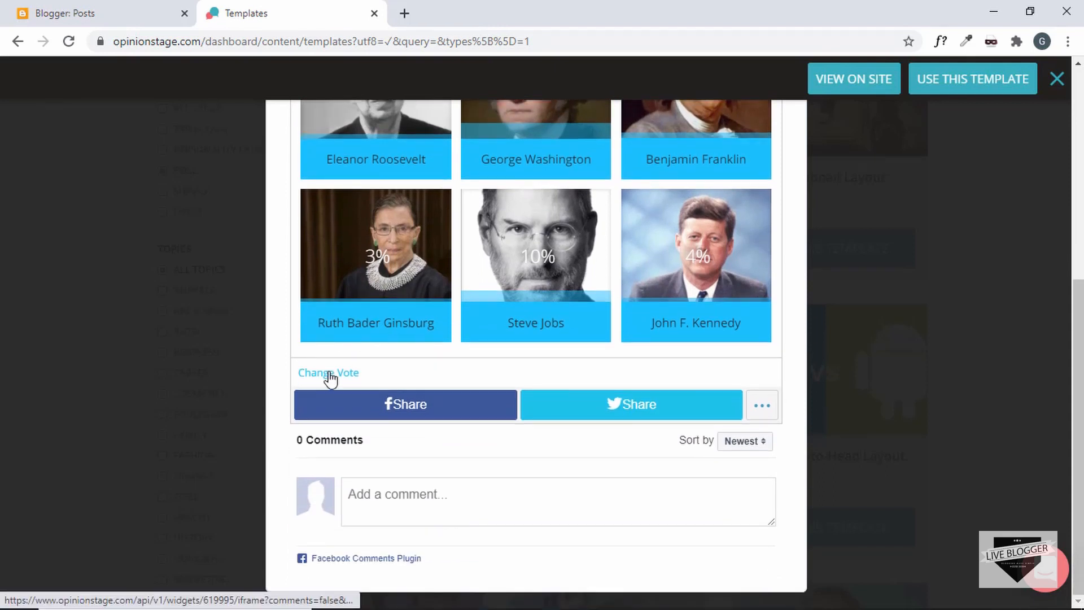
{"action": "scroll", "coordinate": [475, 361], "scroll_direction": "up", "scroll_amount": 6}
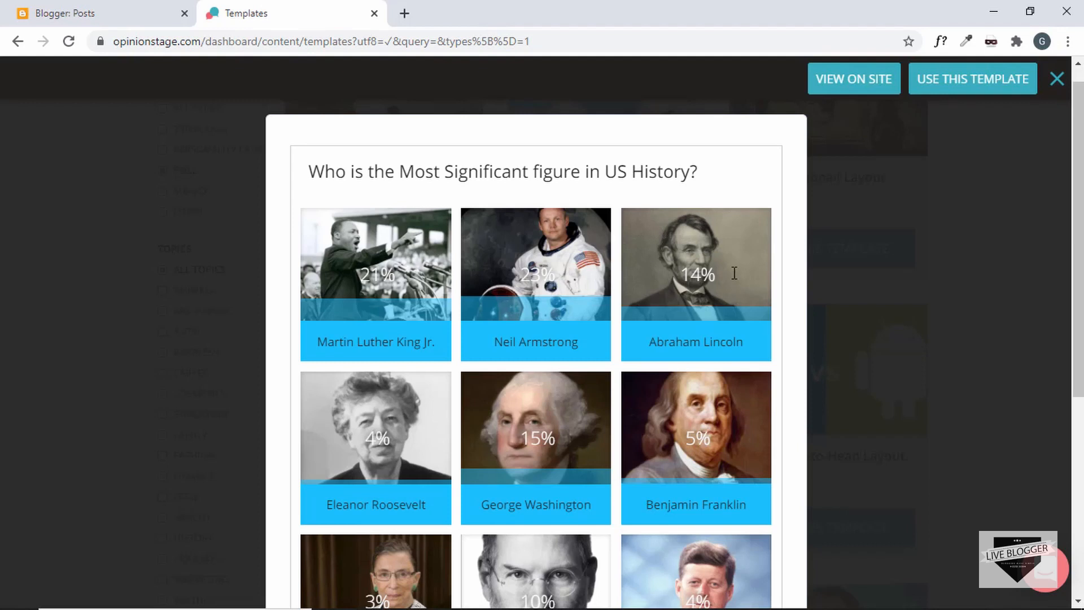
{"action": "left_click", "coordinate": [1057, 78]}
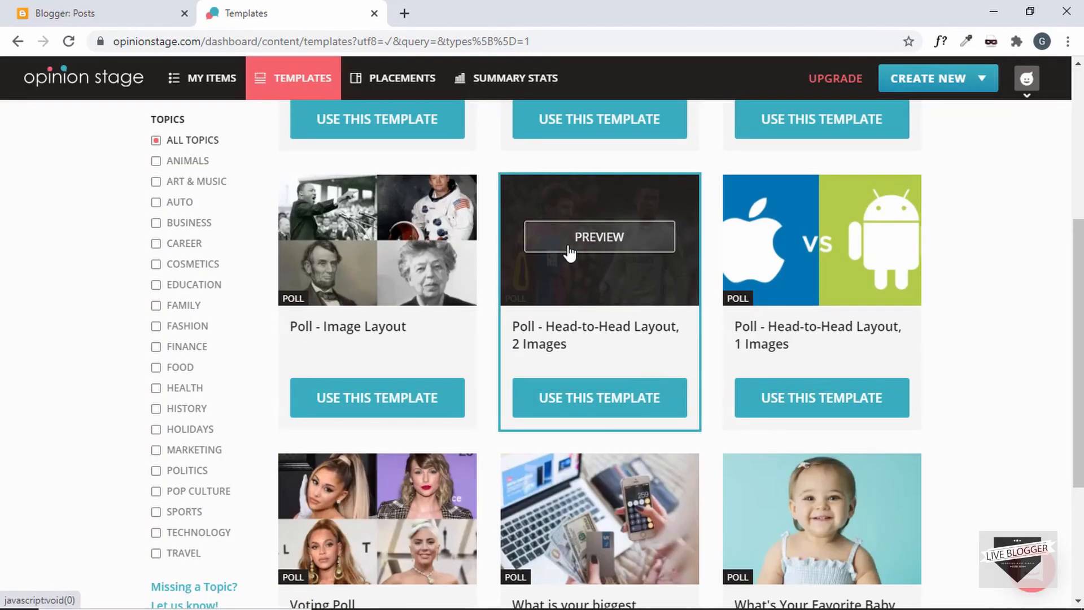
Preview the two-image head-to-head poll template, vote for Cristiano Ronaldo and close the preview
{"action": "left_click", "coordinate": [602, 238]}
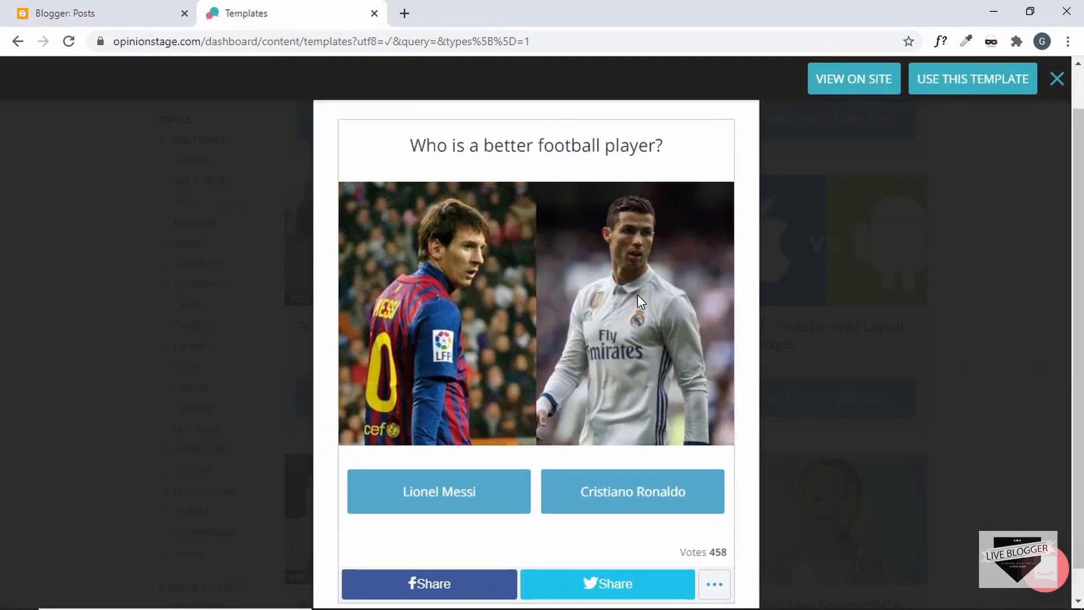
{"action": "scroll", "coordinate": [621, 303], "scroll_direction": "down", "scroll_amount": 1}
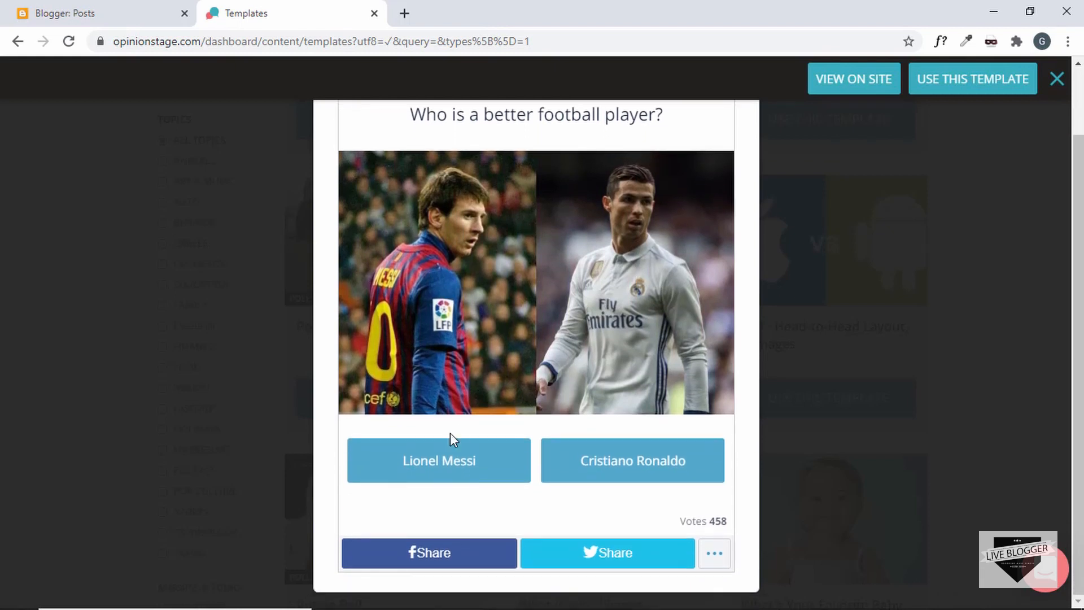
{"action": "left_click", "coordinate": [583, 466]}
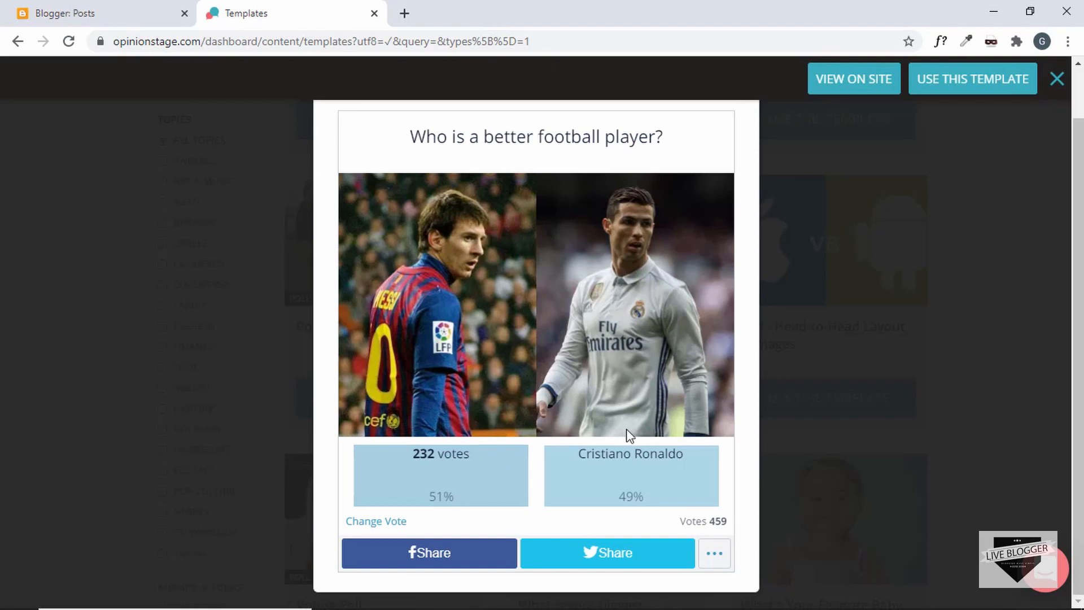
{"action": "left_click", "coordinate": [981, 273]}
Look over the remaining poll templates in the gallery
{"action": "scroll", "coordinate": [981, 274], "scroll_direction": "down", "scroll_amount": 3}
{"action": "scroll", "coordinate": [982, 276], "scroll_direction": "down", "scroll_amount": 2}
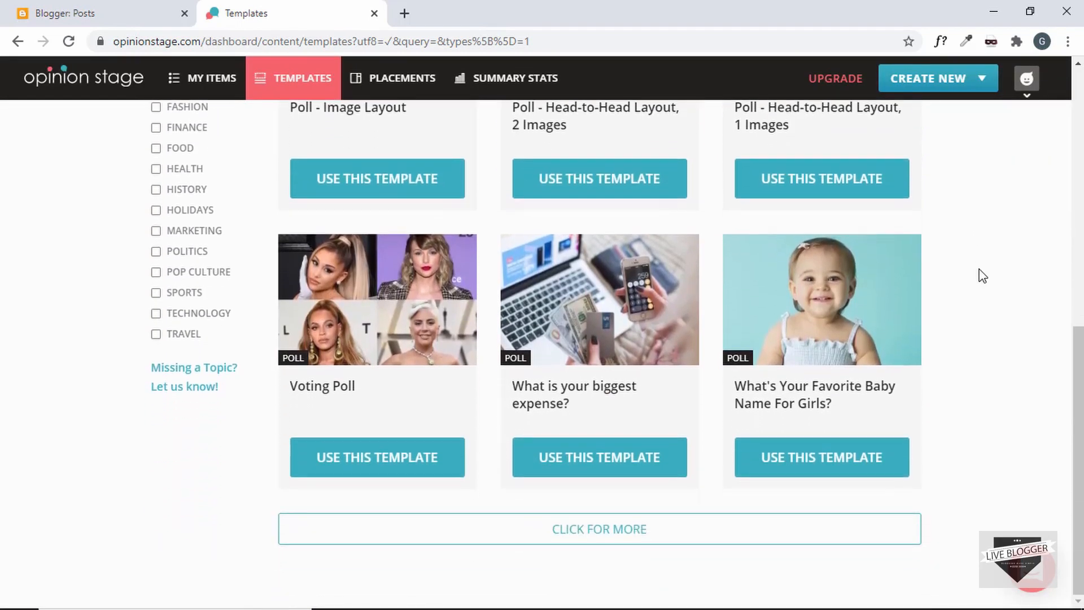
{"action": "scroll", "coordinate": [982, 274], "scroll_direction": "up", "scroll_amount": 9}
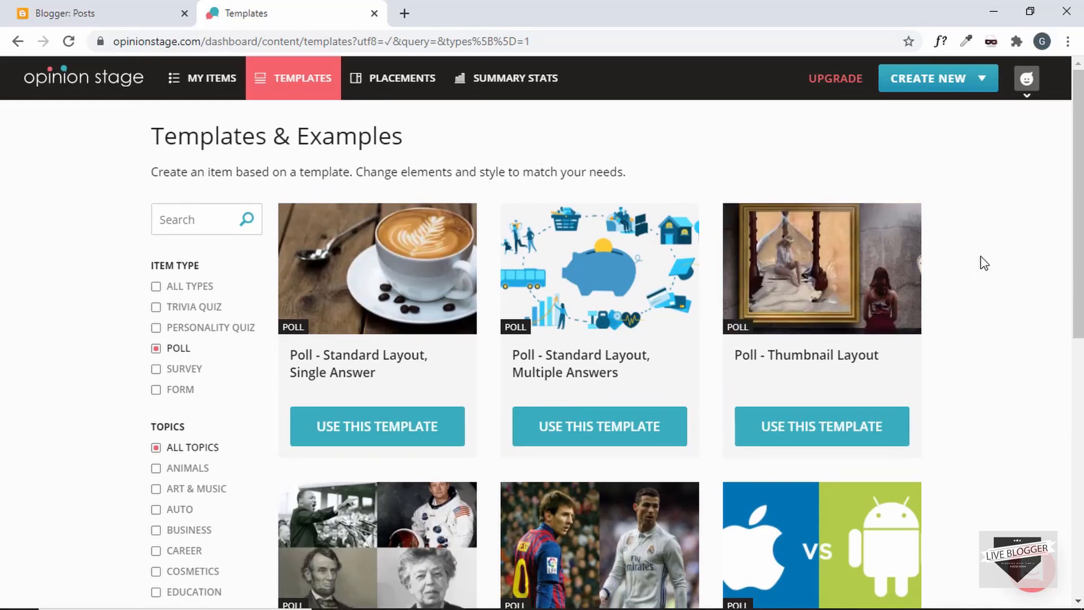
{"action": "scroll", "coordinate": [980, 261], "scroll_direction": "down", "scroll_amount": 5}
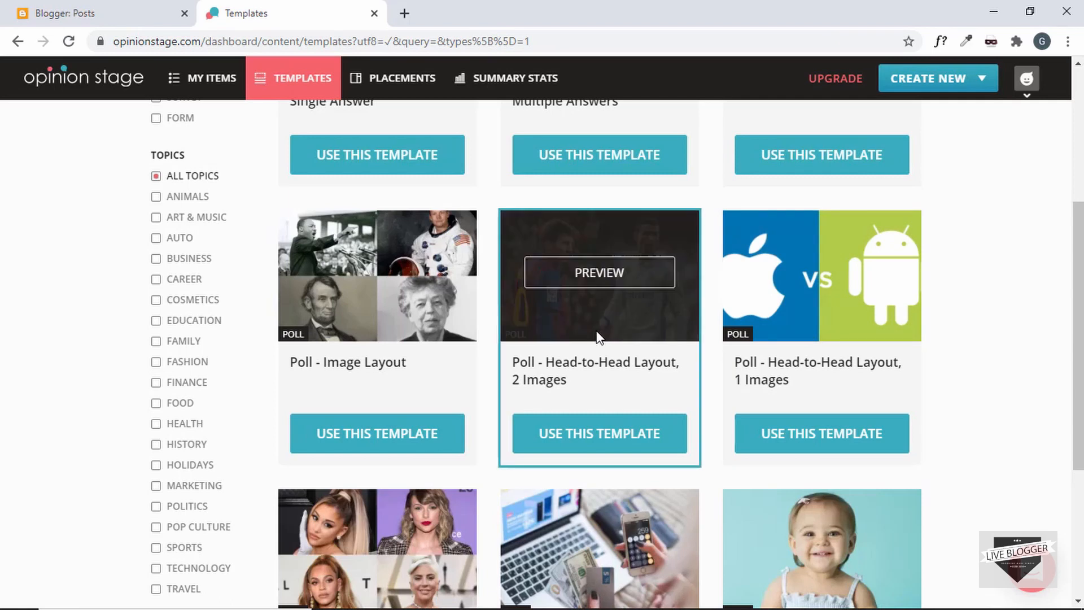
{"action": "scroll", "coordinate": [1032, 302], "scroll_direction": "up", "scroll_amount": 1}
{"action": "scroll", "coordinate": [1033, 302], "scroll_direction": "up", "scroll_amount": 2}
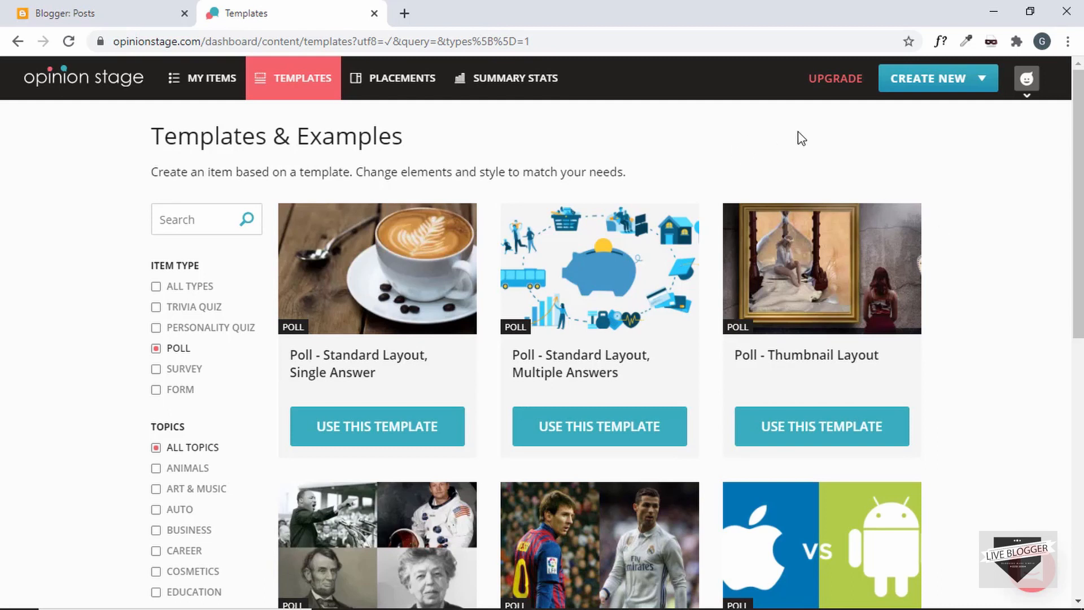
Create a new poll and enter the question "Which web platform do you use?"
{"action": "left_click", "coordinate": [937, 80]}
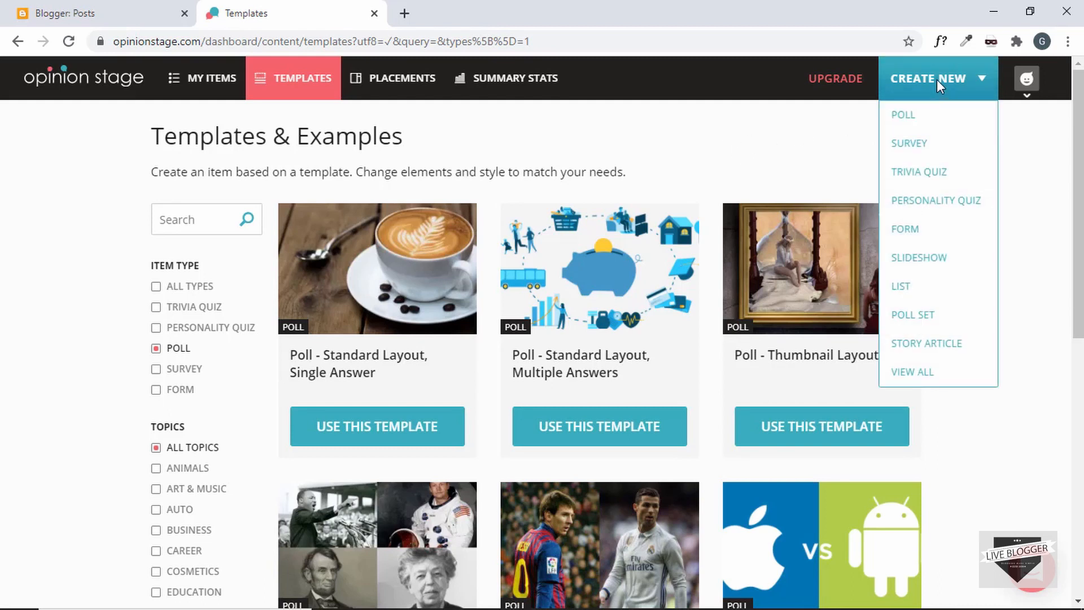
{"action": "left_click", "coordinate": [911, 119]}
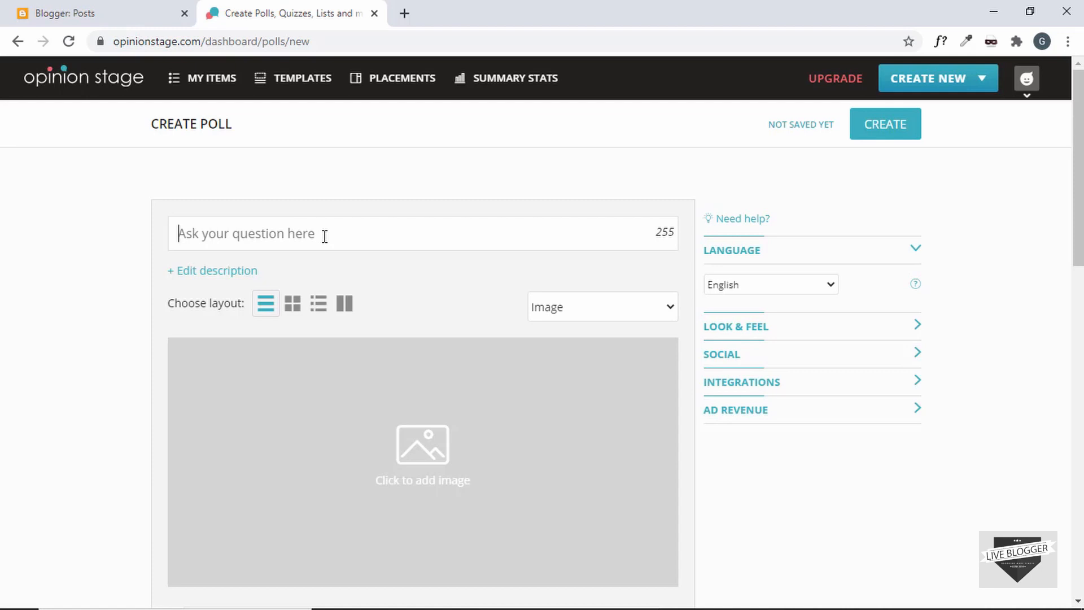
{"action": "type", "text": "W"}
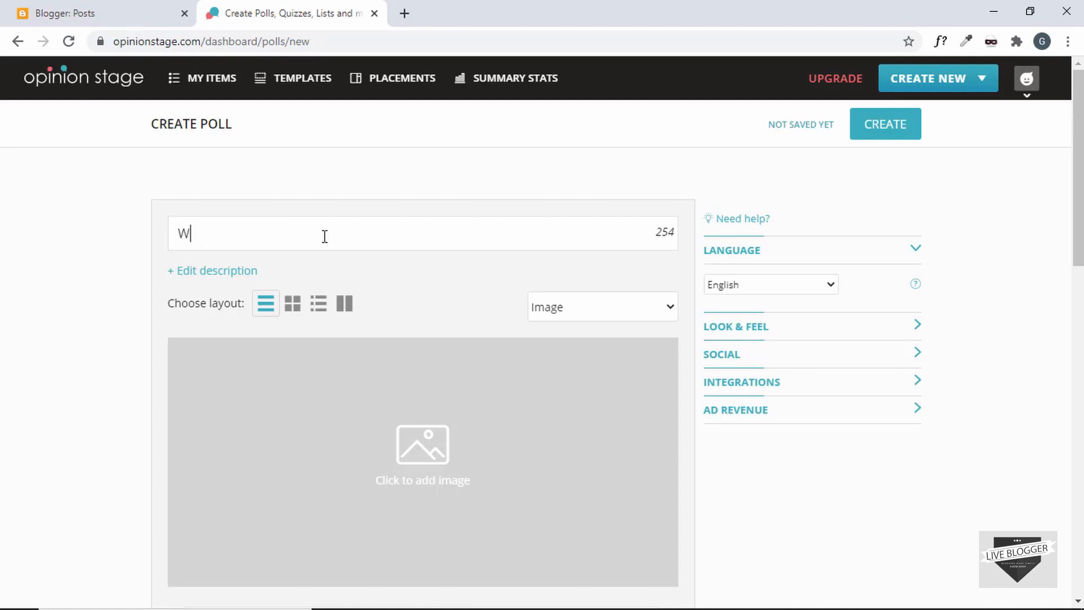
{"action": "type", "text": "hich web platfor"}
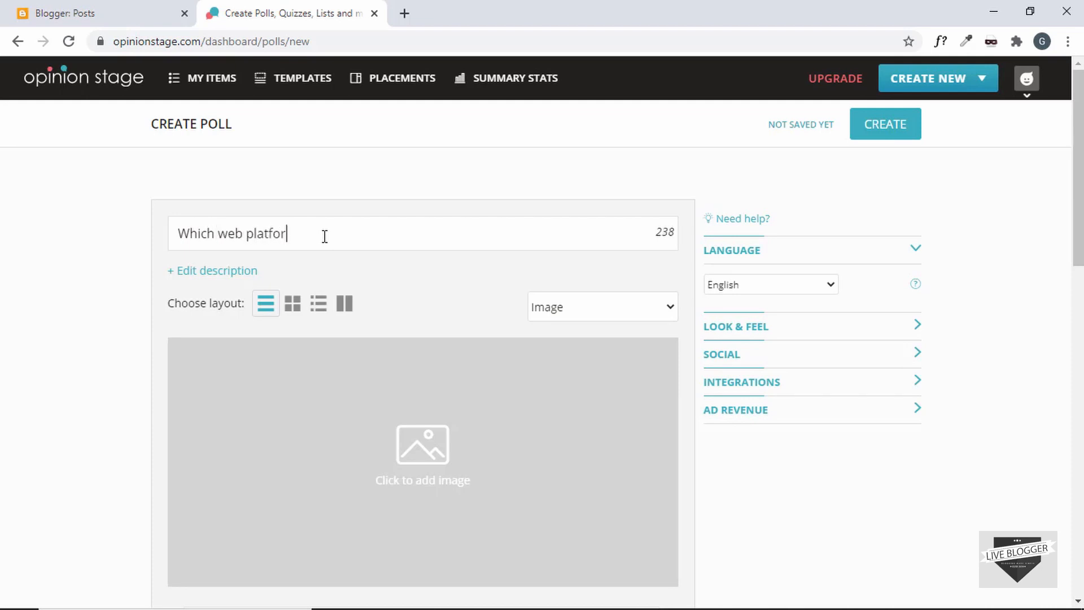
{"action": "type", "text": "m do you use"}
{"action": "scroll", "coordinate": [78, 288], "scroll_direction": "down", "scroll_amount": 1}
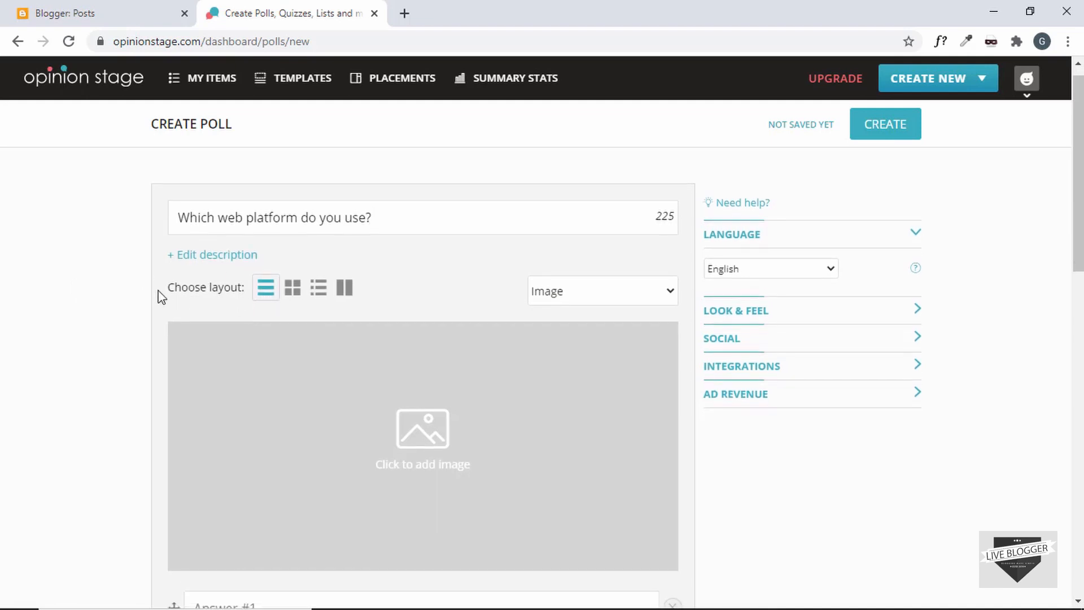
Add a poll description starting "A web platform helps you ease the process of managing your blog content" that introduces the Wordpress and Blogger poll
{"action": "scroll", "coordinate": [161, 298], "scroll_direction": "up", "scroll_amount": 1}
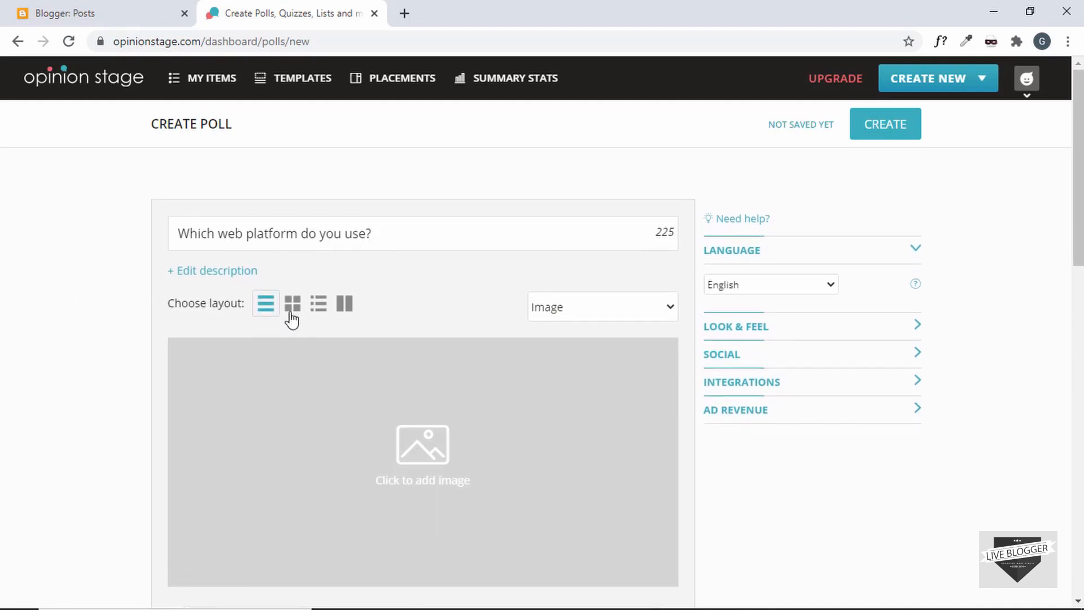
{"action": "left_click", "coordinate": [239, 276]}
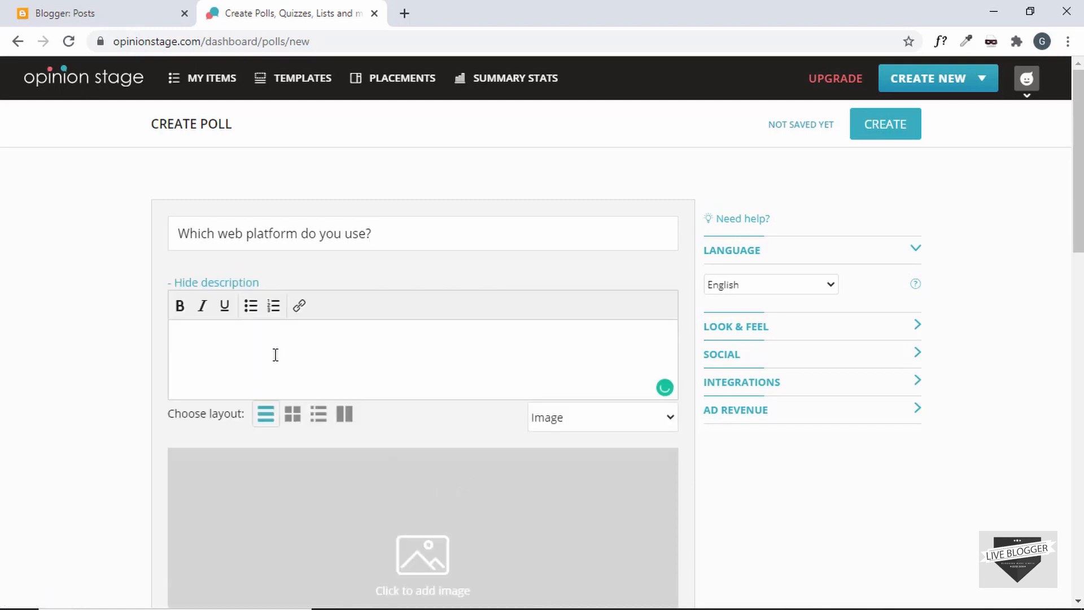
{"action": "type", "text": "A web platform helps you ease the process of managing your blog content. Wordpress and Blogger are used a lot on a lot of websites. Here is a poll to know which platform you are using."}
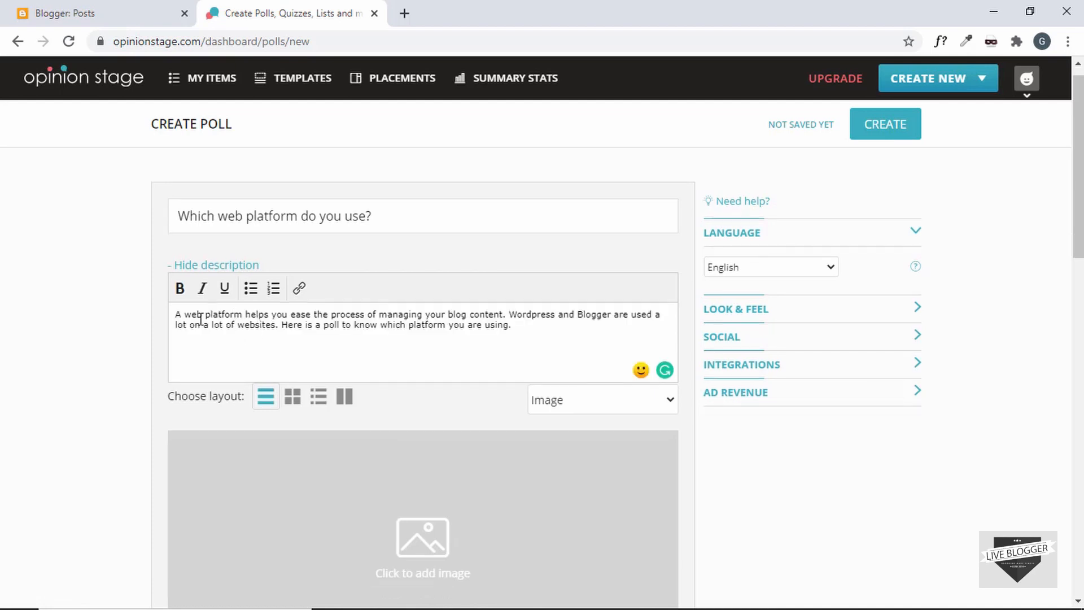
Make the words "web platform" bold in the poll description
{"action": "left_click_drag", "start_coordinate": [184, 315], "coordinate": [241, 314]}
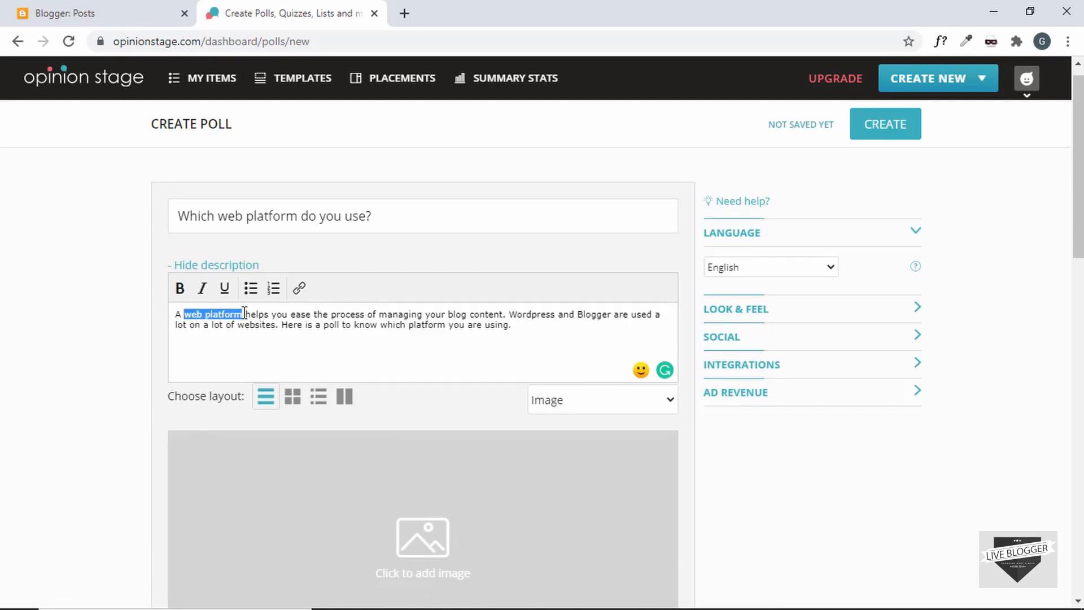
{"action": "left_click", "coordinate": [180, 289]}
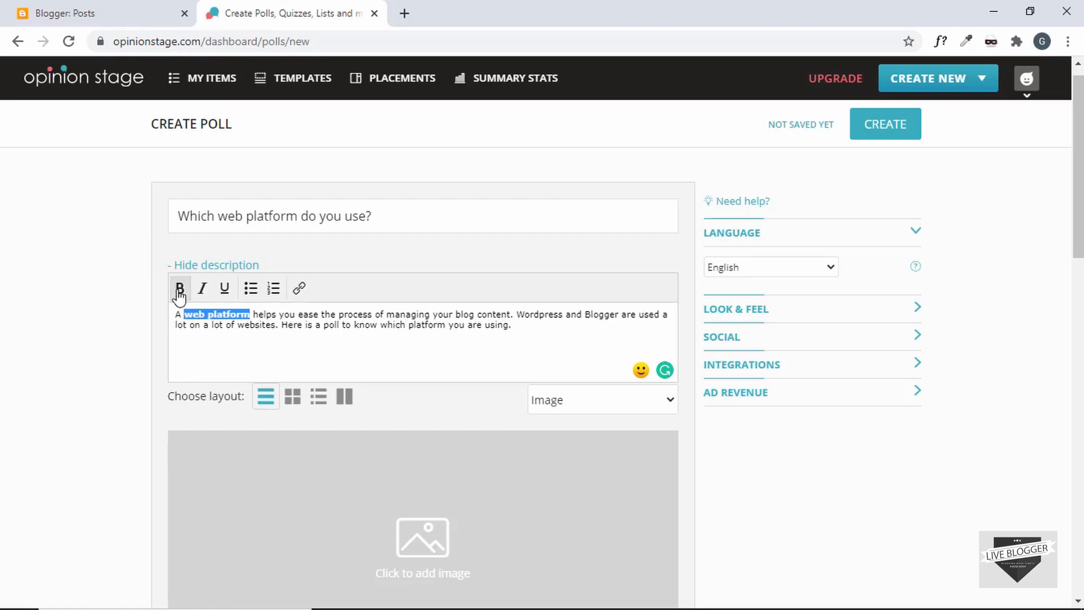
{"action": "left_click", "coordinate": [370, 346]}
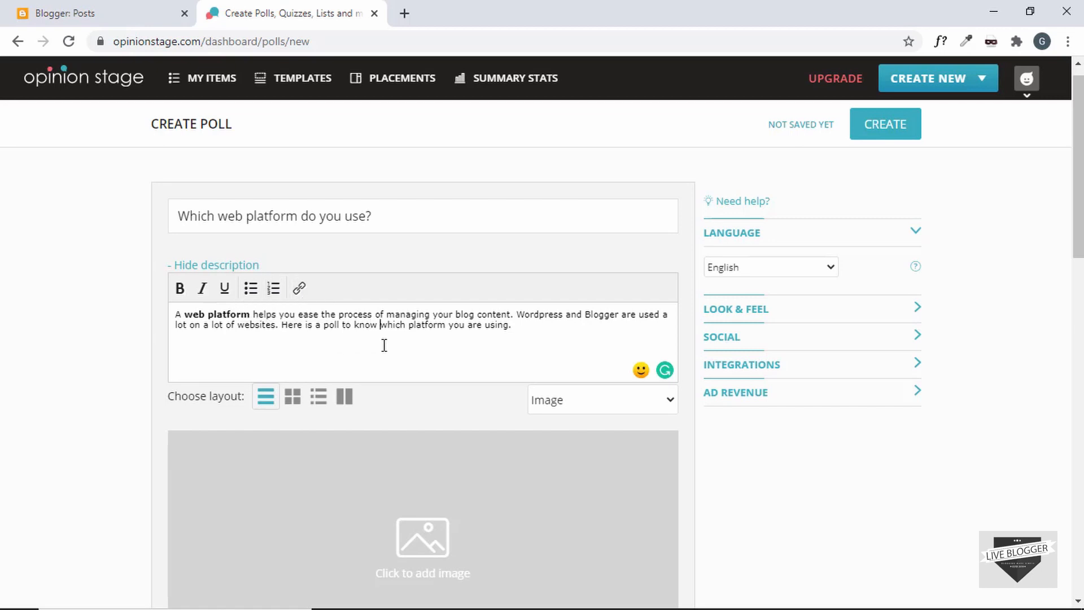
Look over the default layout and try the Multiple images and Multiple thumbnails layouts, examining the answer fields of each
{"action": "scroll", "coordinate": [384, 345], "scroll_direction": "down", "scroll_amount": 2}
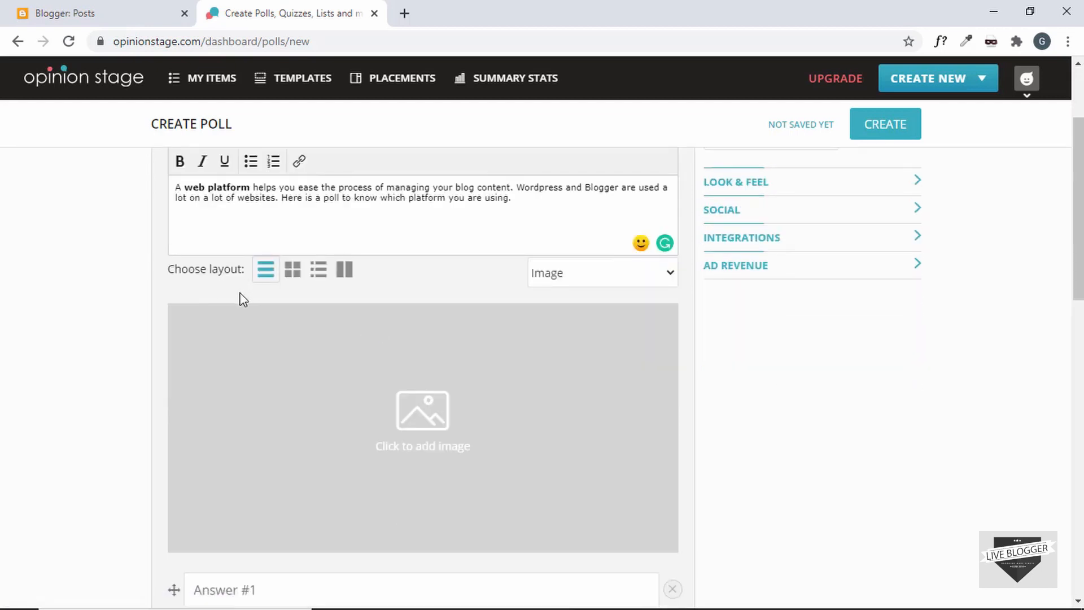
{"action": "scroll", "coordinate": [243, 299], "scroll_direction": "up", "scroll_amount": 1}
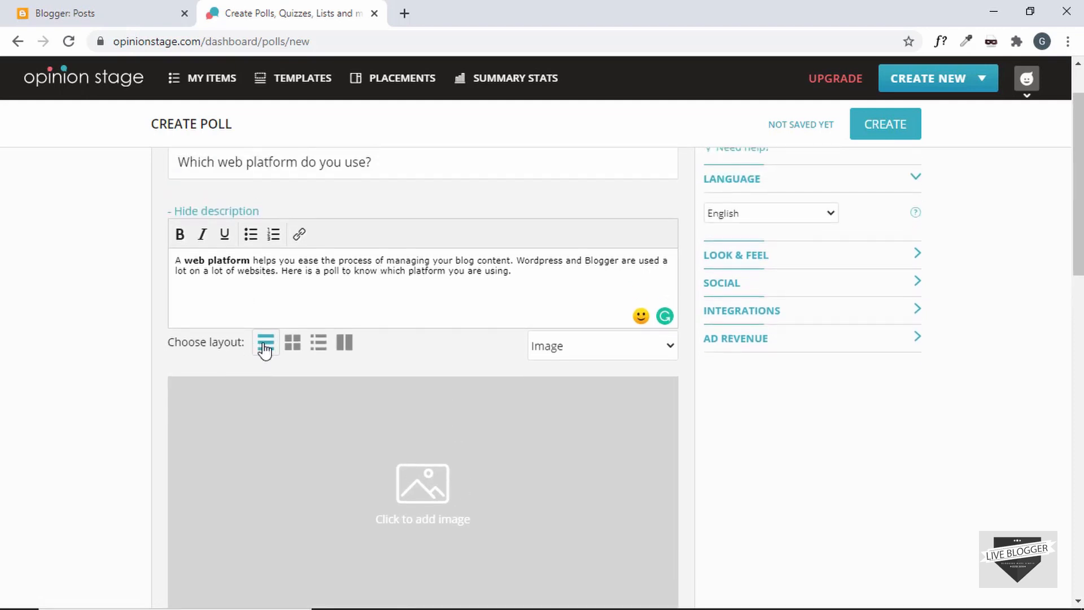
{"action": "scroll", "coordinate": [264, 350], "scroll_direction": "down", "scroll_amount": 3}
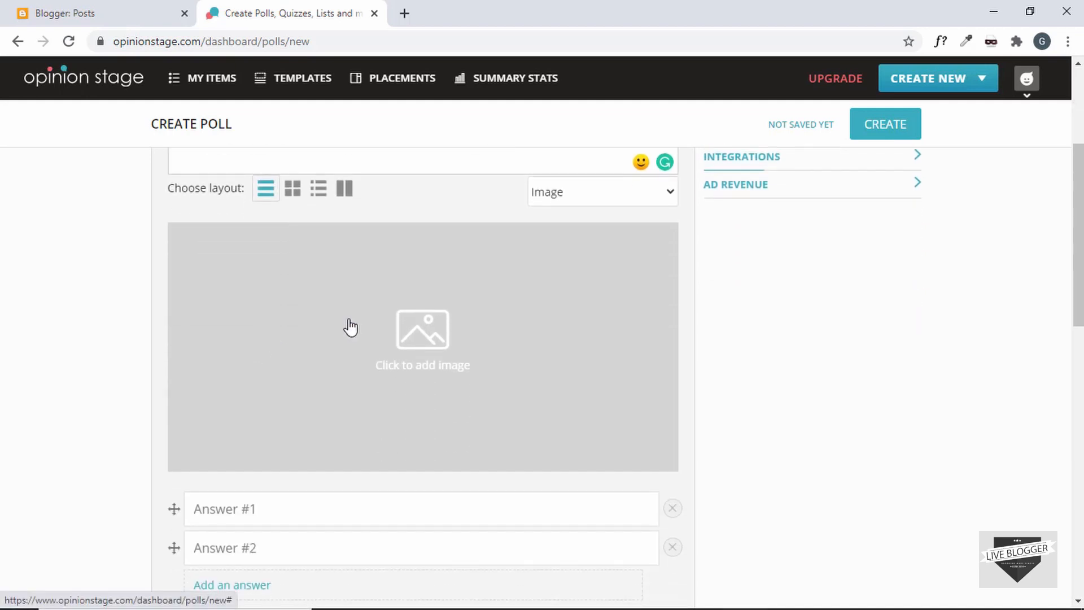
{"action": "scroll", "coordinate": [350, 327], "scroll_direction": "down", "scroll_amount": 3}
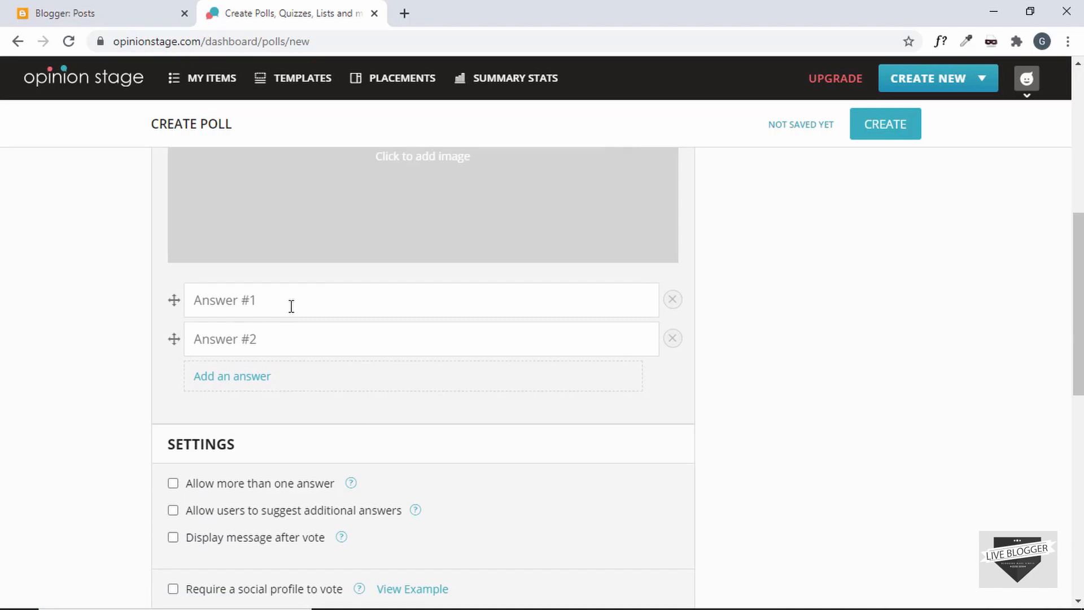
{"action": "scroll", "coordinate": [301, 357], "scroll_direction": "up", "scroll_amount": 5}
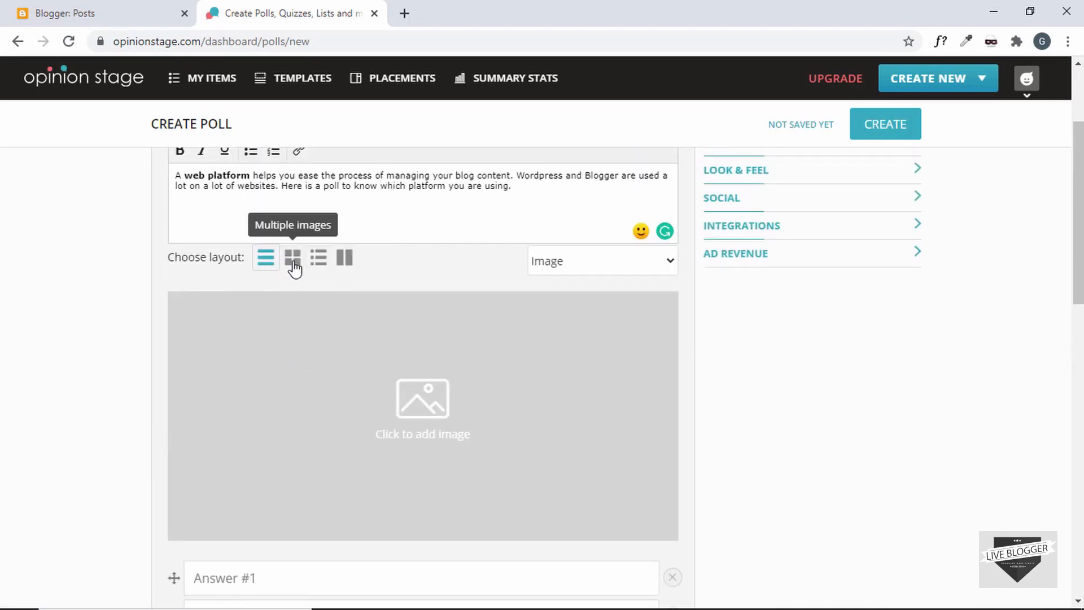
{"action": "left_click", "coordinate": [294, 265]}
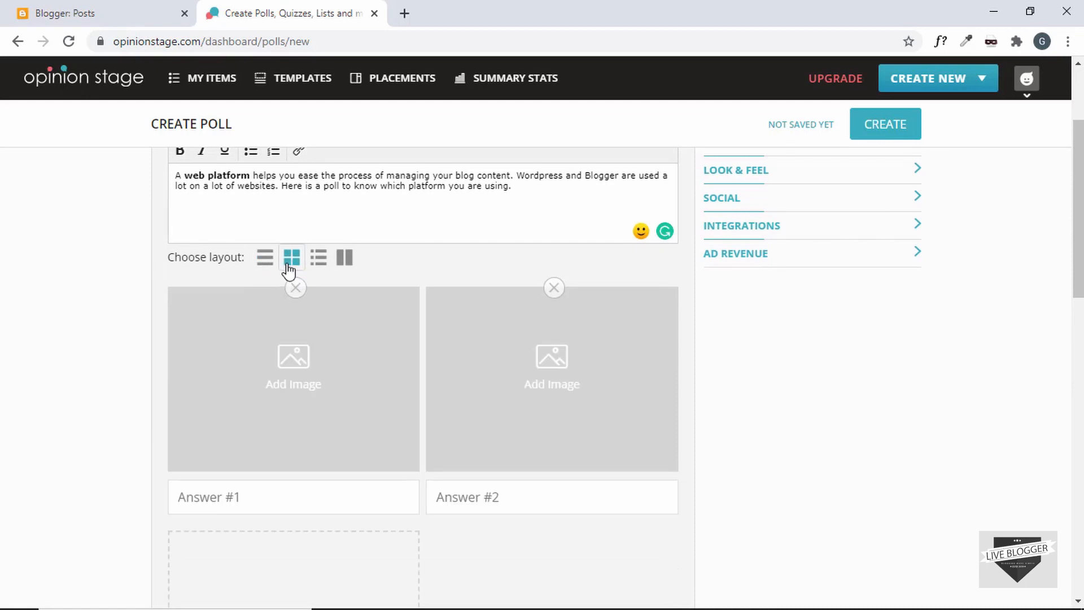
{"action": "scroll", "coordinate": [303, 322], "scroll_direction": "down", "scroll_amount": 2}
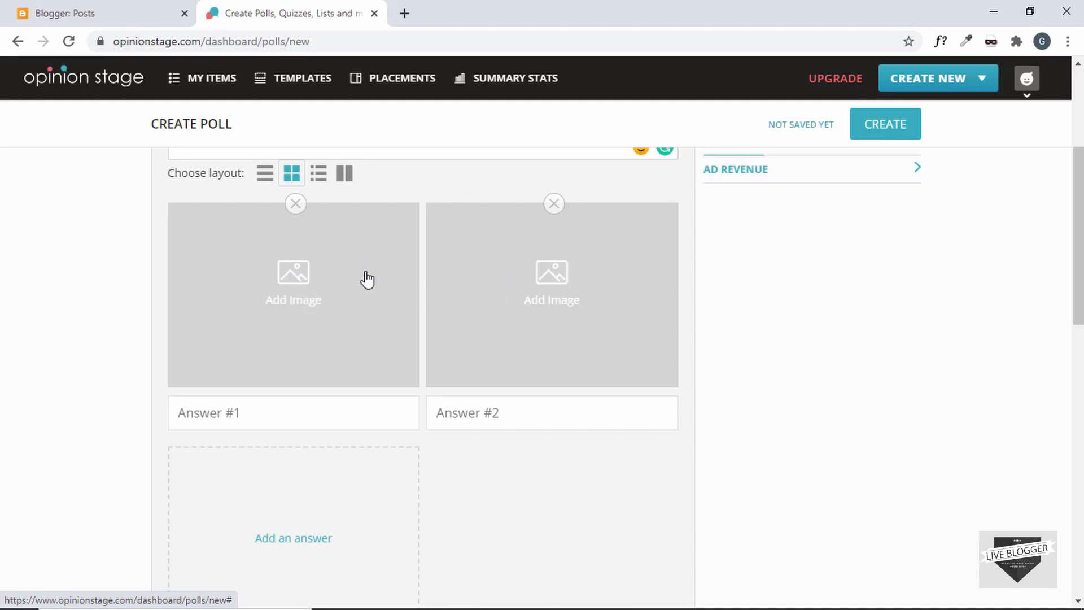
{"action": "scroll", "coordinate": [360, 279], "scroll_direction": "up", "scroll_amount": 1}
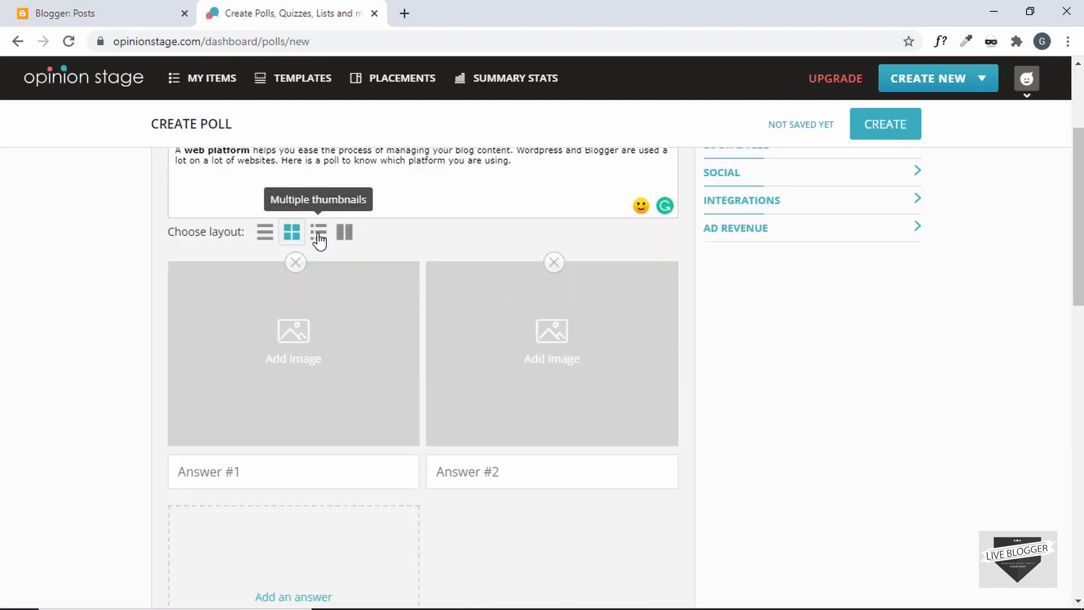
{"action": "left_click", "coordinate": [319, 239]}
{"action": "scroll", "coordinate": [346, 321], "scroll_direction": "down", "scroll_amount": 4}
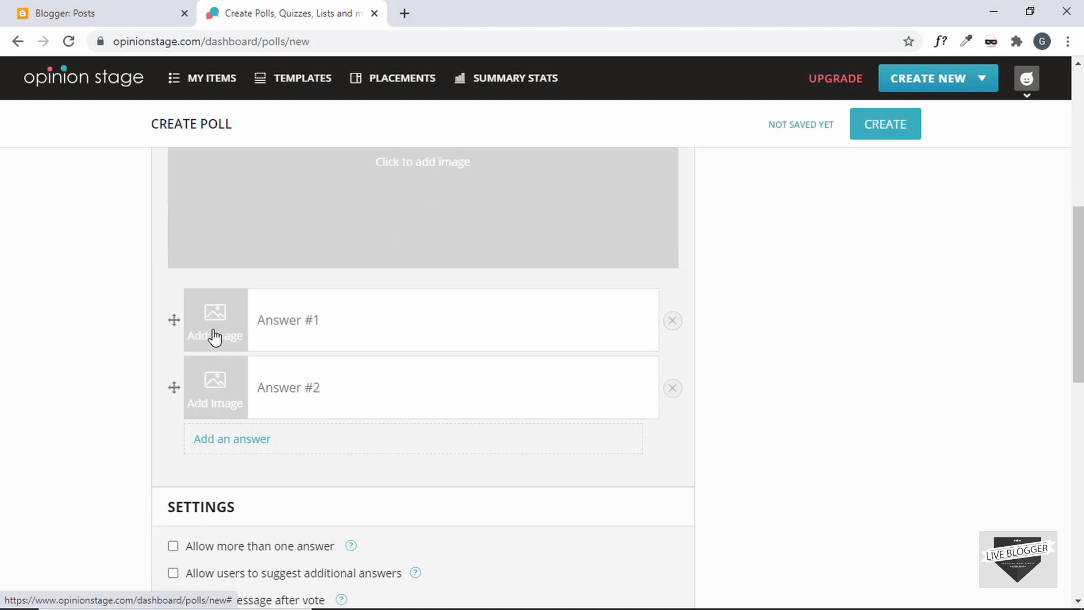
{"action": "scroll", "coordinate": [218, 345], "scroll_direction": "up", "scroll_amount": 4}
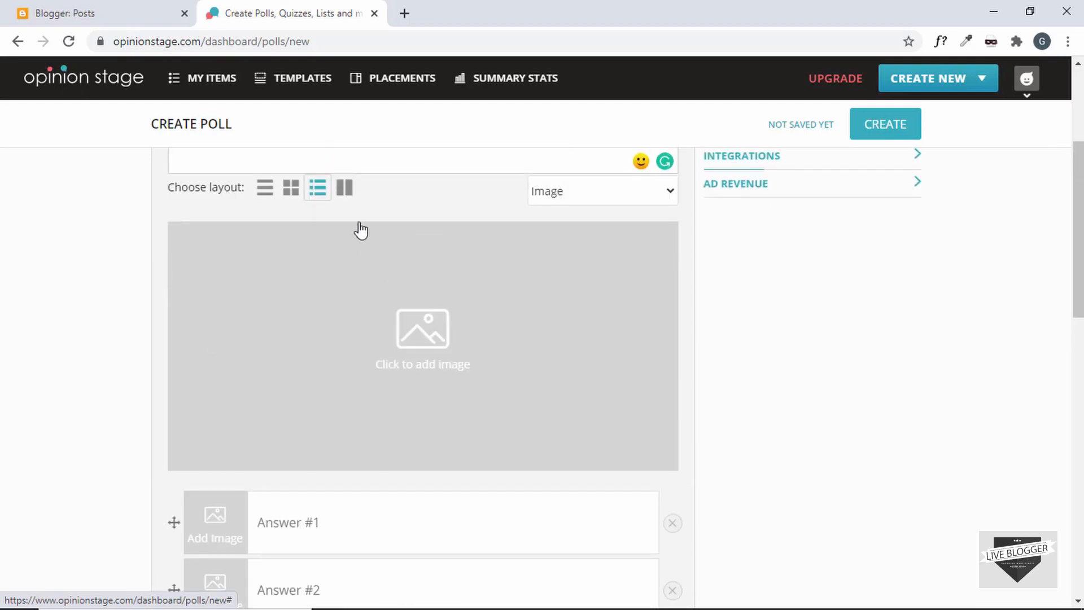
Switch the poll to the side-by-side two-answer layout and set its media to 2 Images
{"action": "left_click", "coordinate": [345, 189]}
{"action": "scroll", "coordinate": [370, 404], "scroll_direction": "down", "scroll_amount": 2}
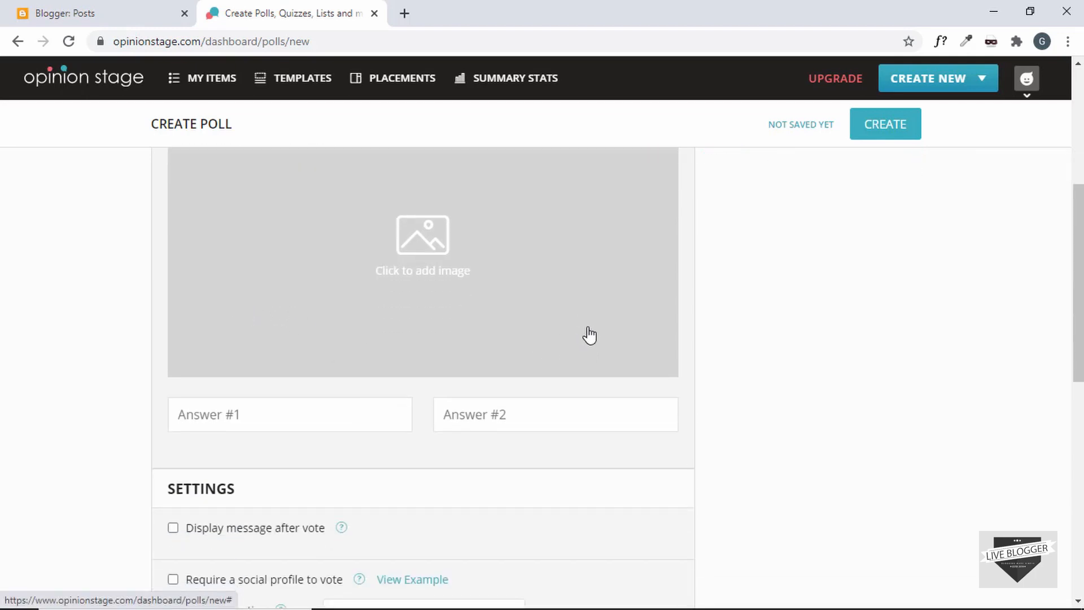
{"action": "scroll", "coordinate": [589, 335], "scroll_direction": "up", "scroll_amount": 2}
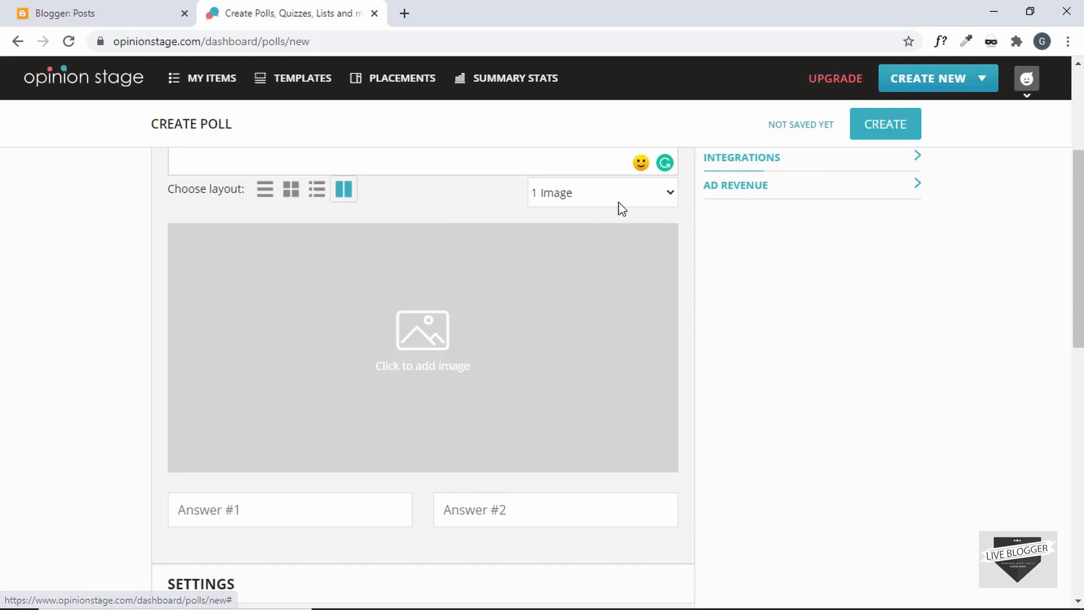
{"action": "left_click", "coordinate": [663, 195]}
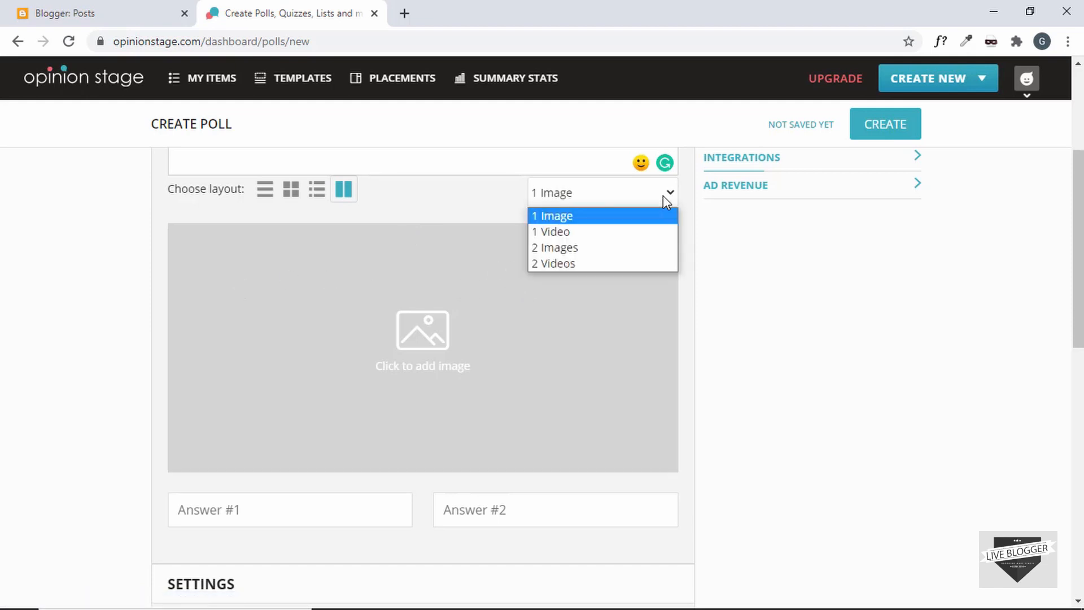
{"action": "left_click", "coordinate": [631, 249]}
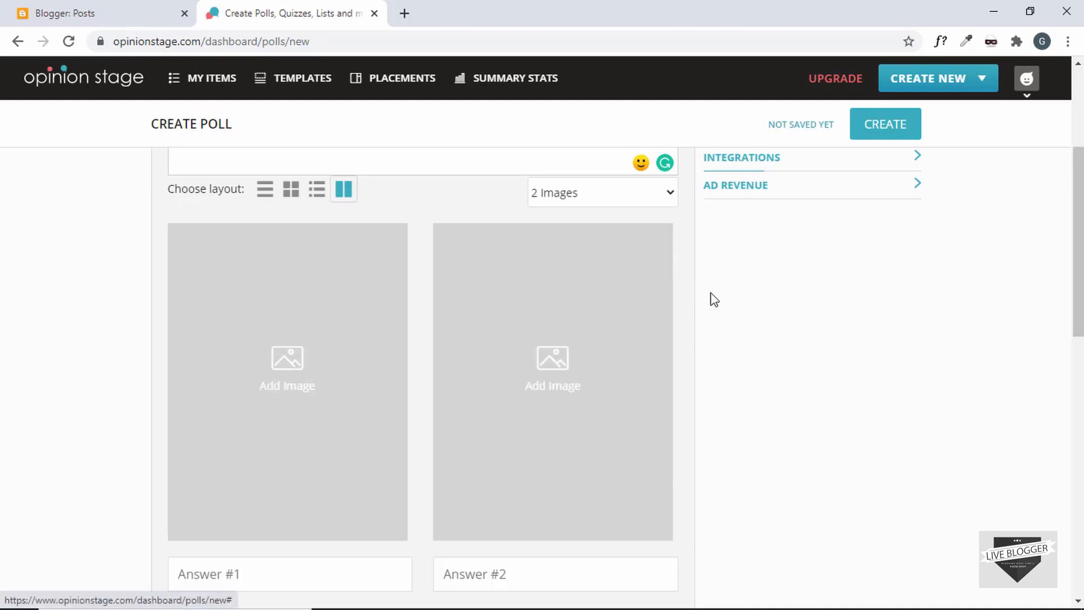
Upload blogger.png from the Poll folder as the first answer's image, accepting the suggested crop
{"action": "scroll", "coordinate": [709, 298], "scroll_direction": "down", "scroll_amount": 2}
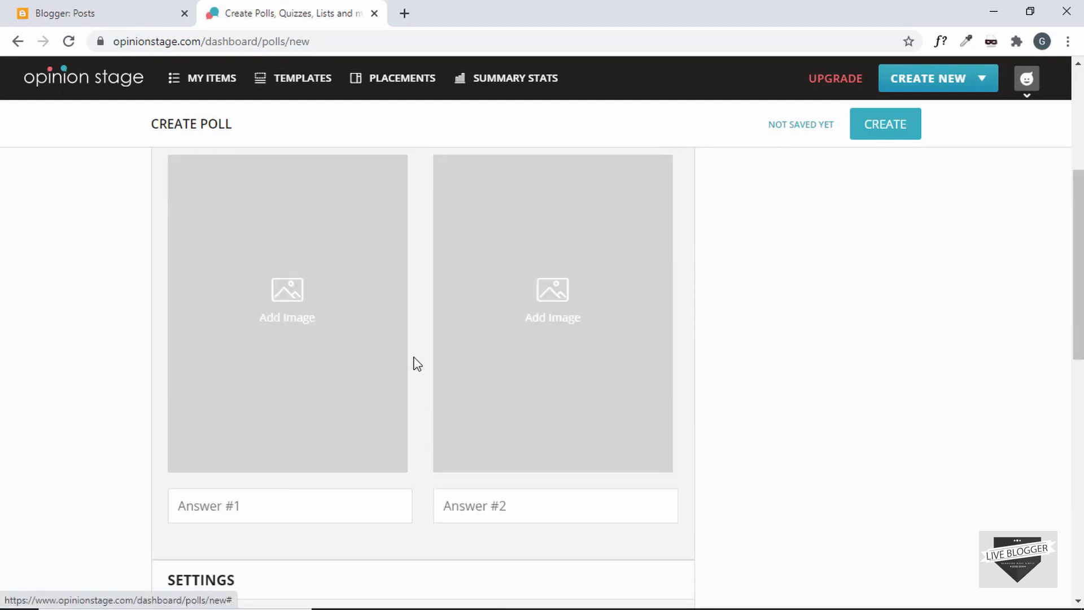
{"action": "scroll", "coordinate": [613, 380], "scroll_direction": "up", "scroll_amount": 4}
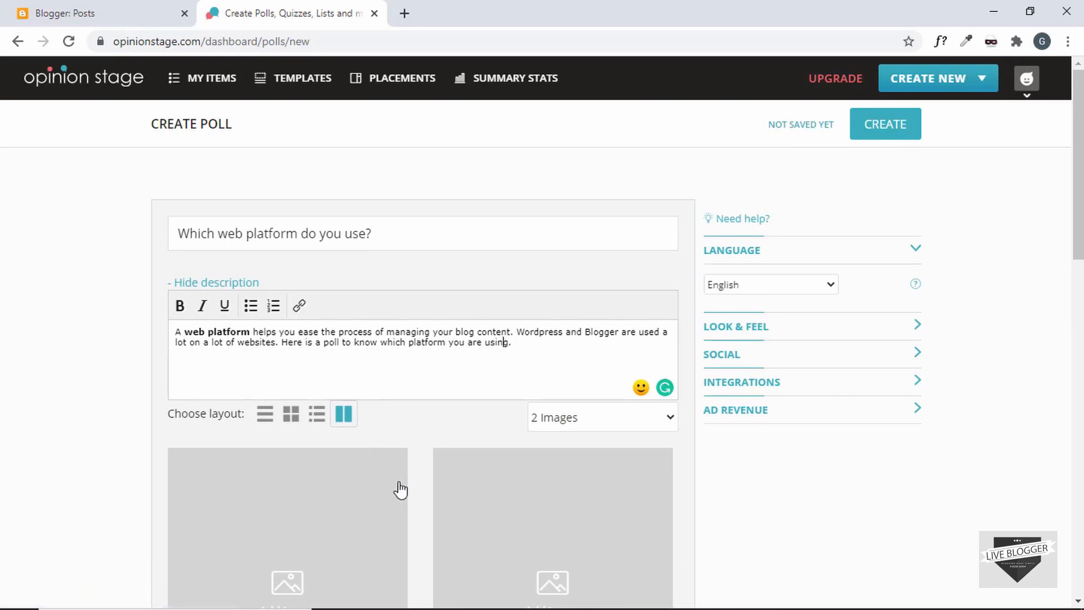
{"action": "scroll", "coordinate": [397, 490], "scroll_direction": "down", "scroll_amount": 4}
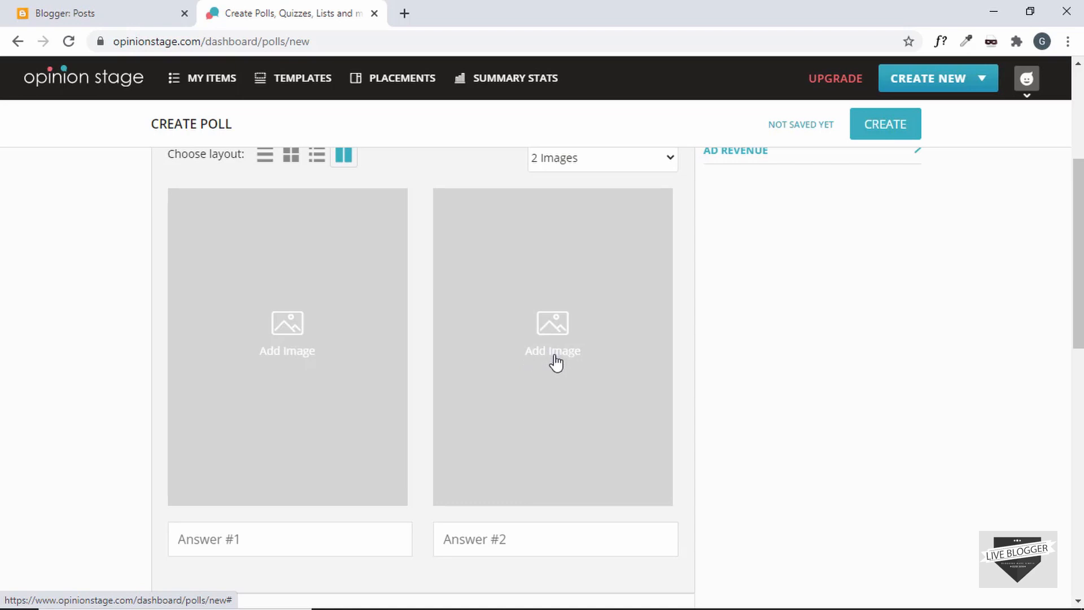
{"action": "scroll", "coordinate": [555, 365], "scroll_direction": "down", "scroll_amount": 1}
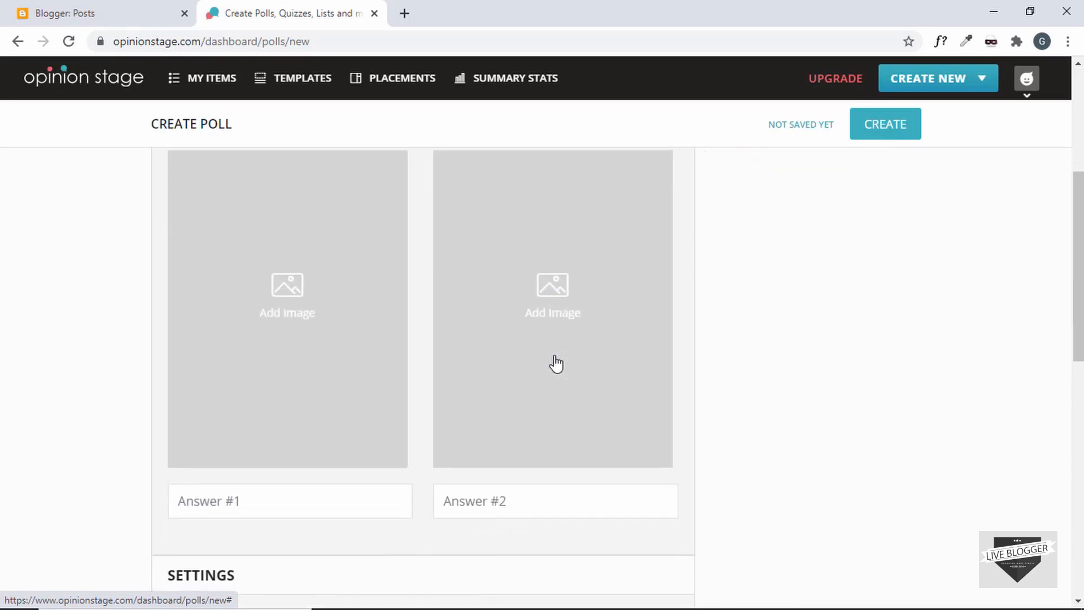
{"action": "left_click", "coordinate": [282, 299]}
{"action": "left_click_drag", "start_coordinate": [864, 174], "coordinate": [886, 184]}
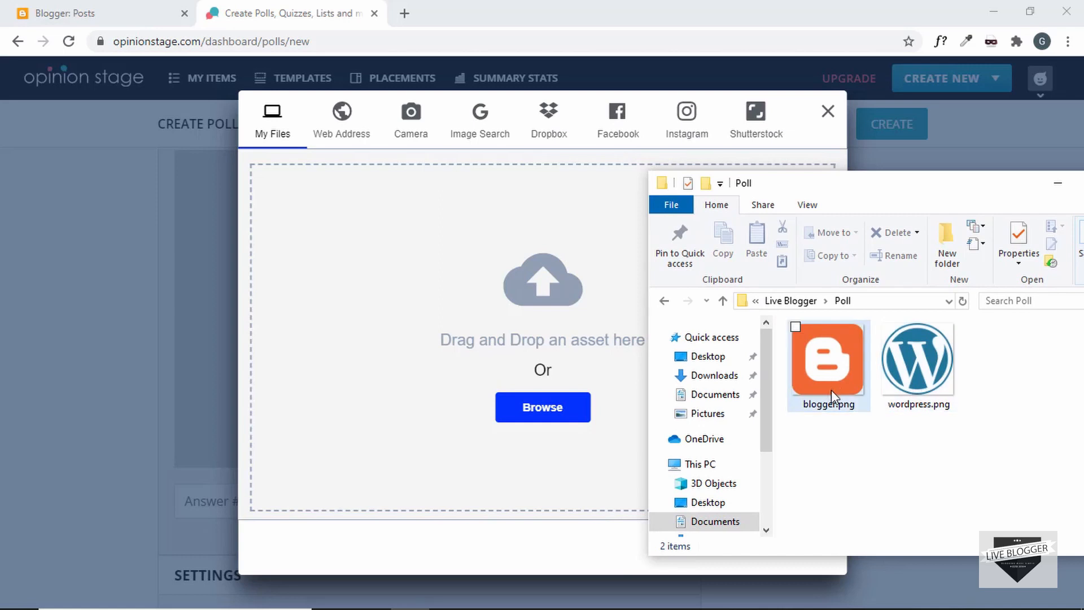
{"action": "left_click_drag", "start_coordinate": [824, 369], "coordinate": [469, 309]}
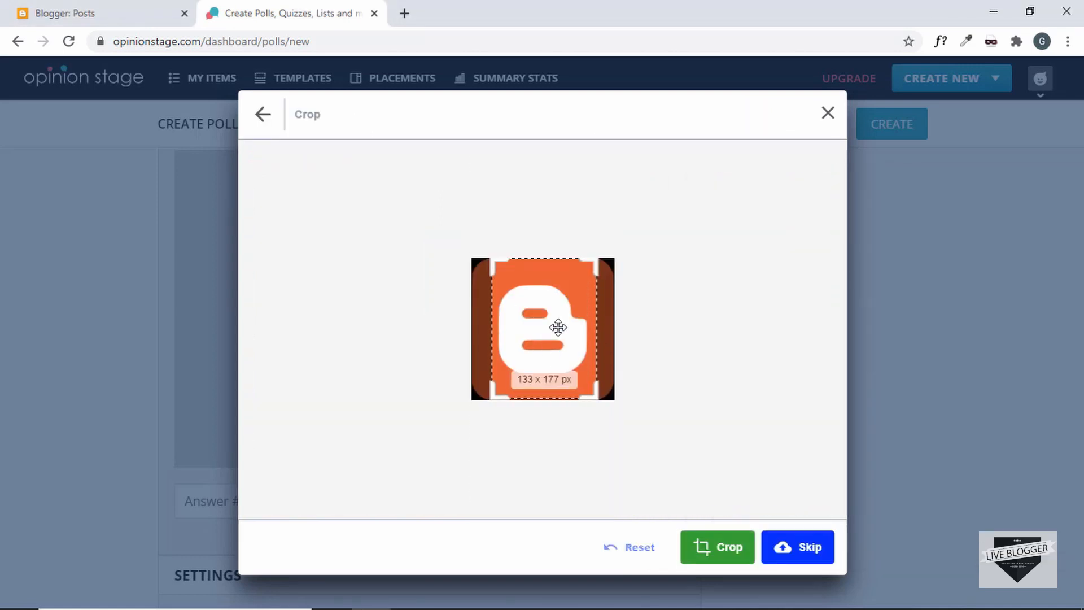
{"action": "left_click", "coordinate": [723, 551]}
Upload wordpress.png from the Poll folder as the second answer's image, accepting the suggested crop
{"action": "scroll", "coordinate": [382, 273], "scroll_direction": "up", "scroll_amount": 2}
{"action": "scroll", "coordinate": [373, 280], "scroll_direction": "down", "scroll_amount": 1}
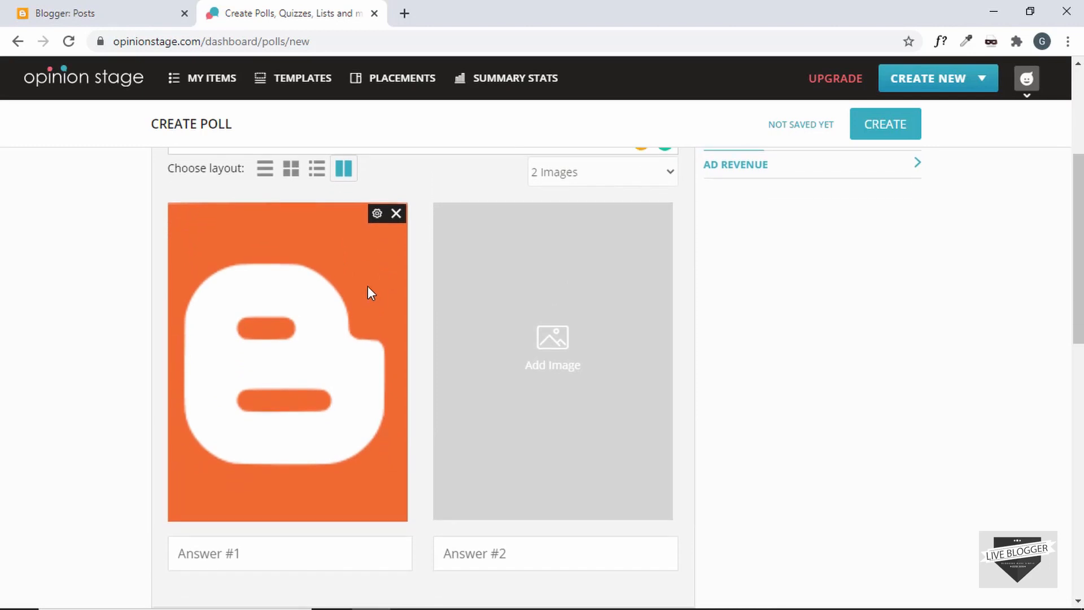
{"action": "left_click", "coordinate": [549, 353]}
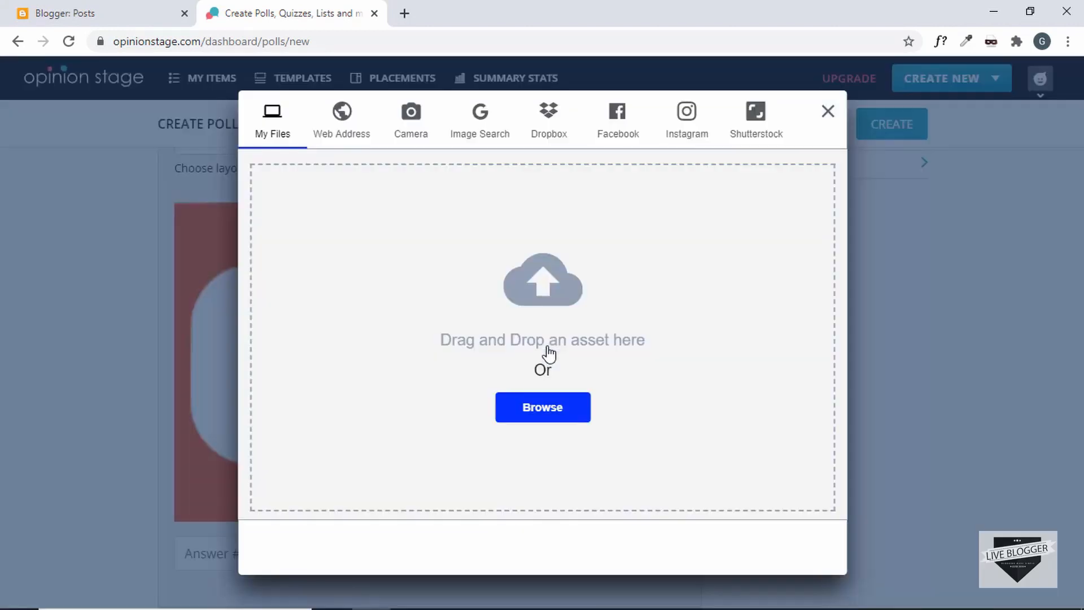
{"action": "key", "text": "alt+Tab"}
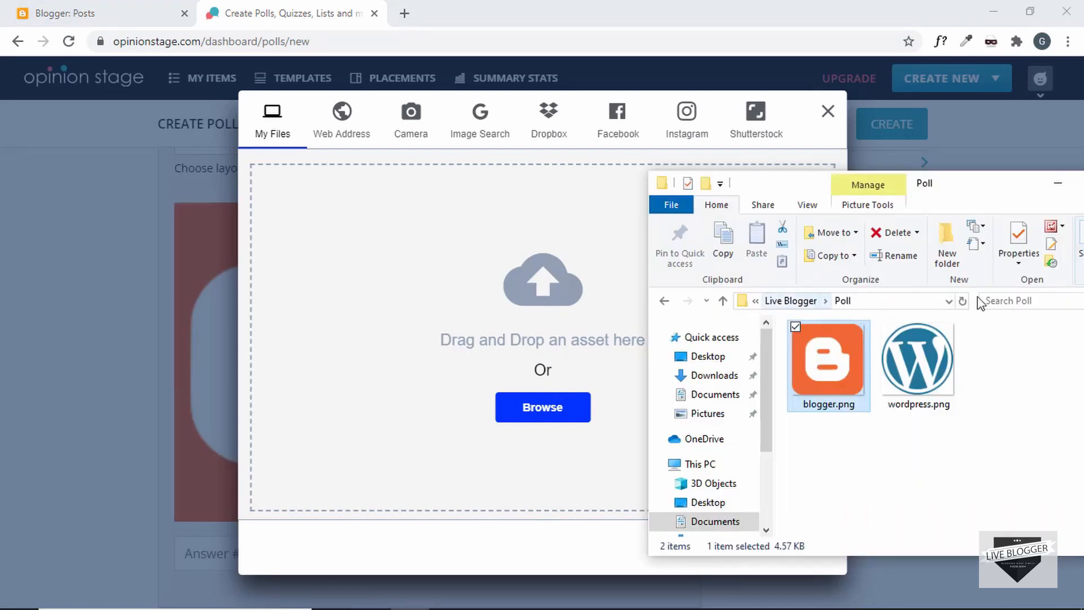
{"action": "left_click", "coordinate": [925, 358]}
{"action": "left_click_drag", "start_coordinate": [925, 358], "coordinate": [468, 305]}
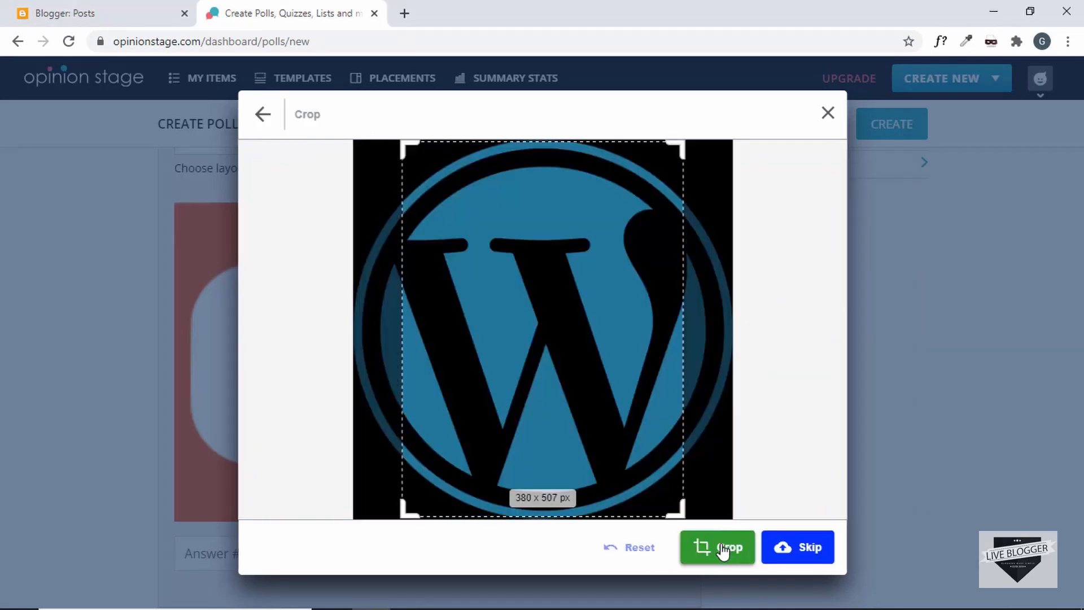
{"action": "left_click", "coordinate": [723, 551]}
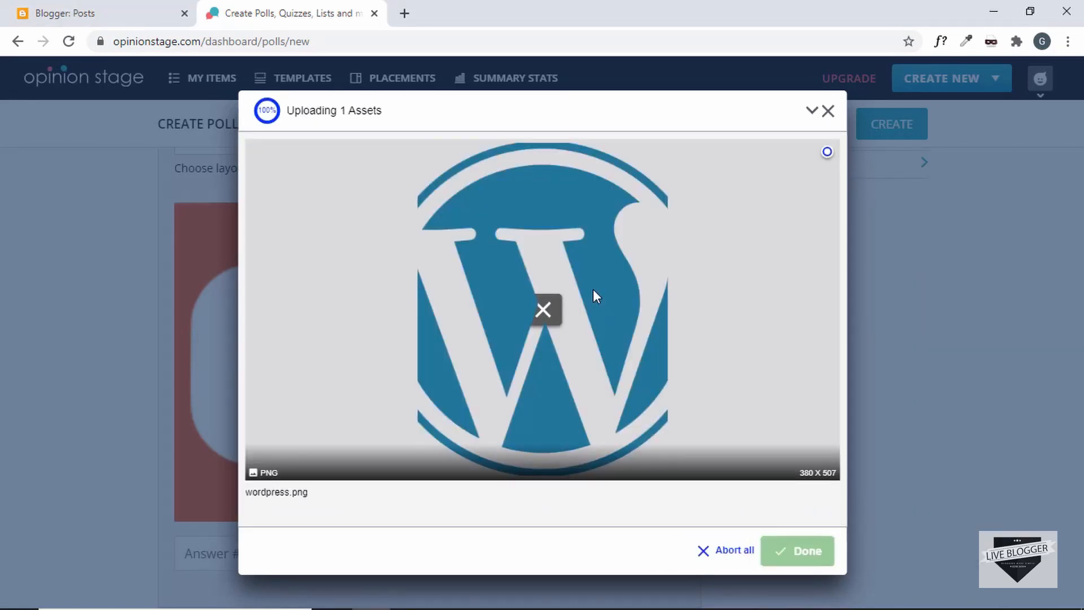
Enter "Blogger" as the text of the first answer, below the Blogger logo
{"action": "scroll", "coordinate": [717, 391], "scroll_direction": "down", "scroll_amount": 1}
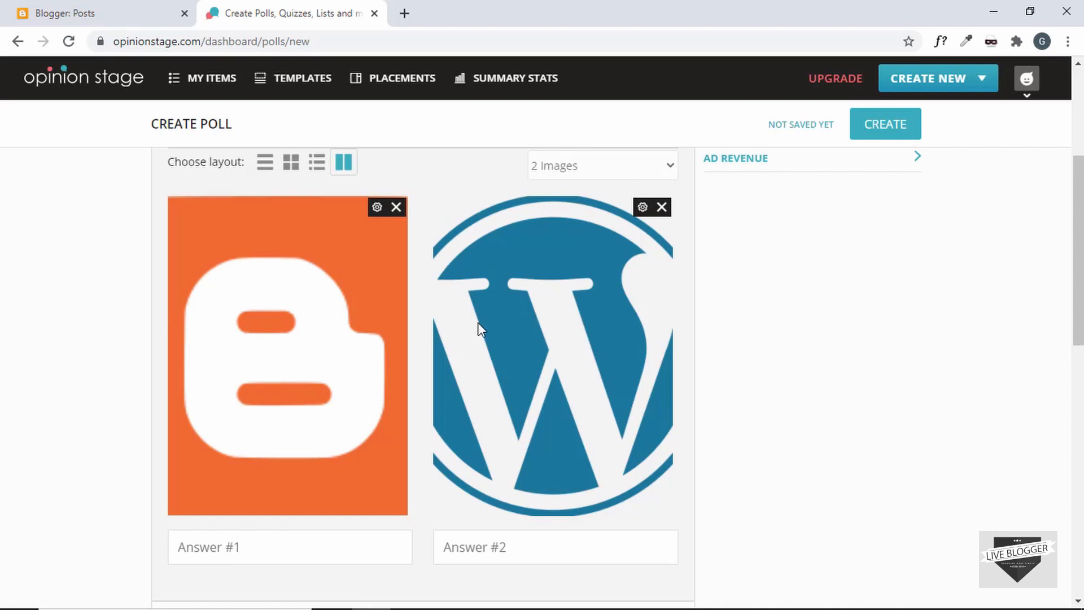
{"action": "scroll", "coordinate": [276, 450], "scroll_direction": "up", "scroll_amount": 1}
{"action": "scroll", "coordinate": [276, 450], "scroll_direction": "down", "scroll_amount": 2}
{"action": "scroll", "coordinate": [274, 444], "scroll_direction": "up", "scroll_amount": 1}
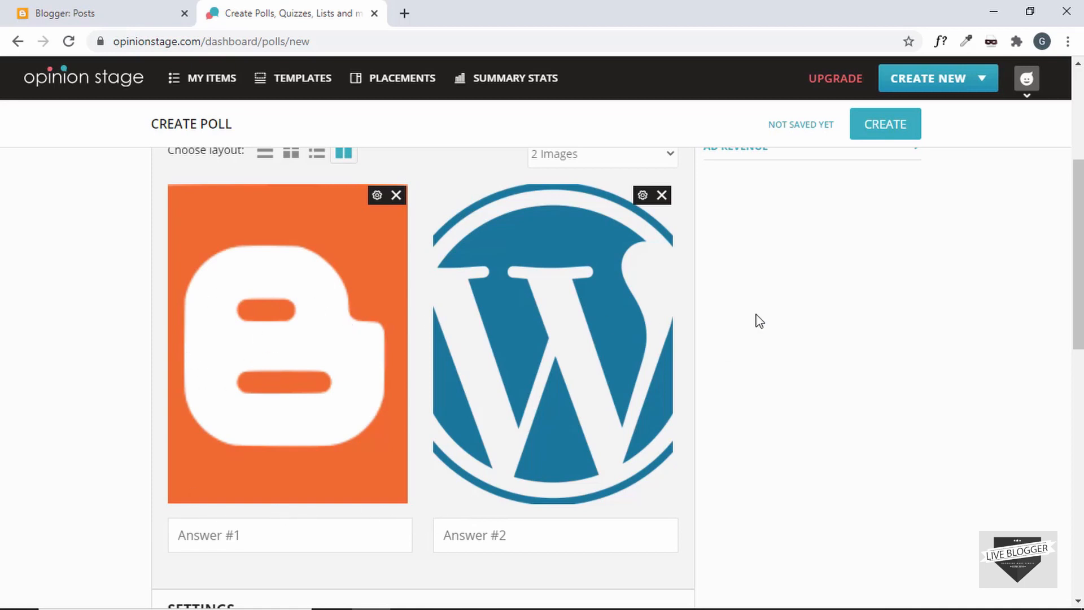
{"action": "scroll", "coordinate": [760, 321], "scroll_direction": "down", "scroll_amount": 2}
{"action": "left_click", "coordinate": [237, 402]}
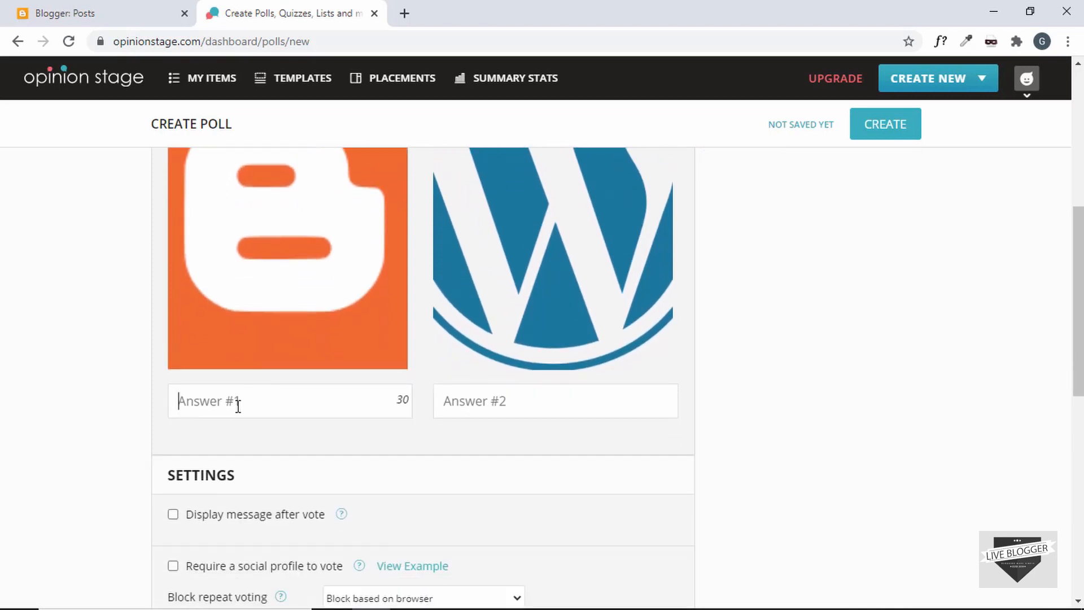
{"action": "type", "text": "Blogger"}
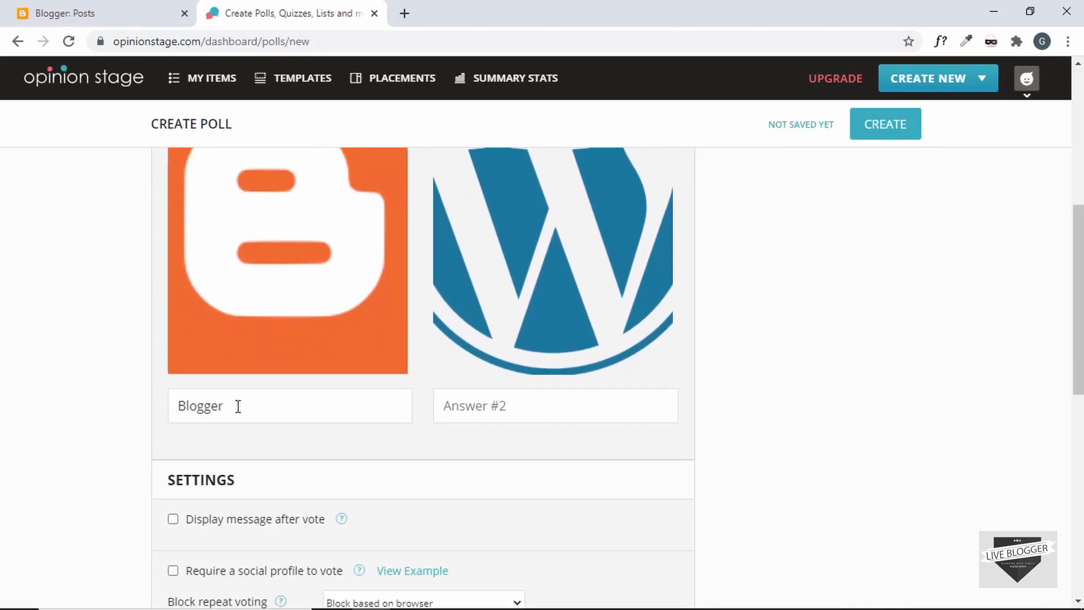
Enter "WordPress" as the text of the second answer, below the WordPress logo
{"action": "type", "text": "WordPress"}
Enable the message displayed after voting and set its text to "Thank you for voting :)"
{"action": "scroll", "coordinate": [932, 358], "scroll_direction": "down", "scroll_amount": 1}
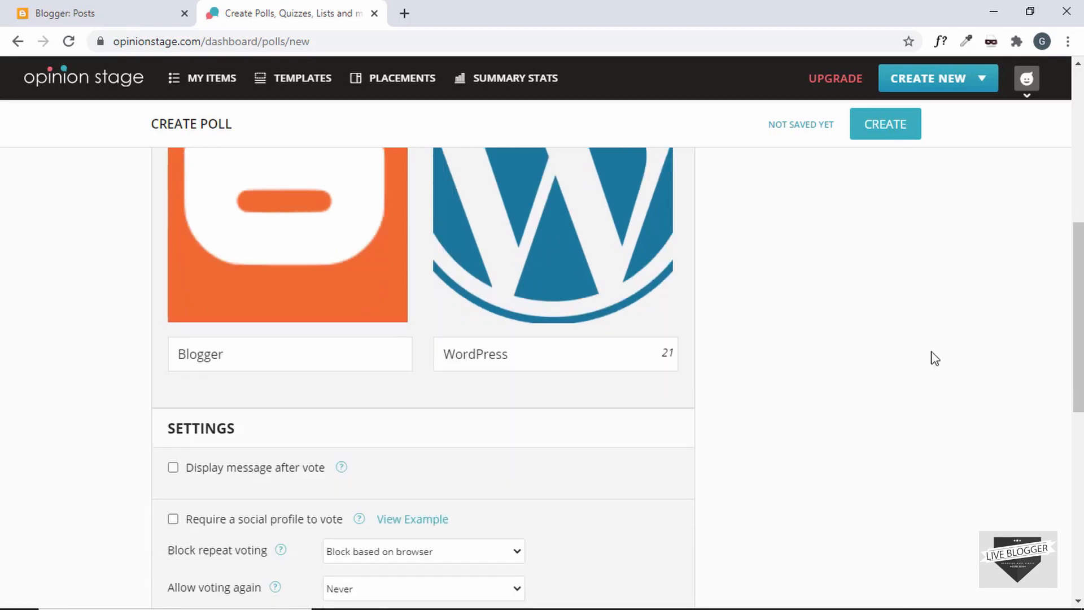
{"action": "scroll", "coordinate": [816, 339], "scroll_direction": "down", "scroll_amount": 1}
{"action": "scroll", "coordinate": [816, 339], "scroll_direction": "down", "scroll_amount": 3}
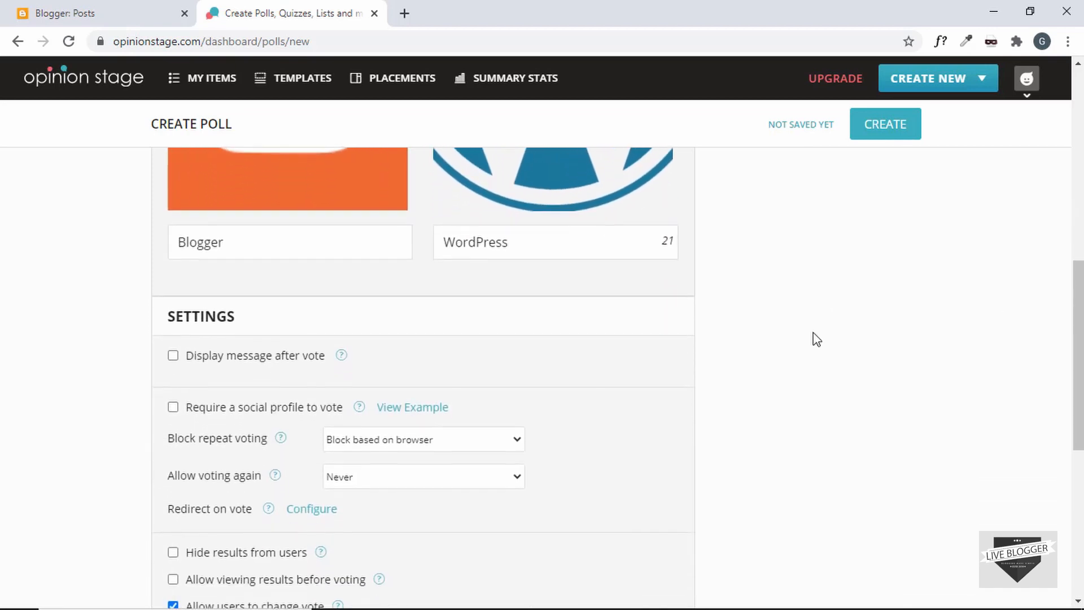
{"action": "scroll", "coordinate": [816, 338], "scroll_direction": "down", "scroll_amount": 1}
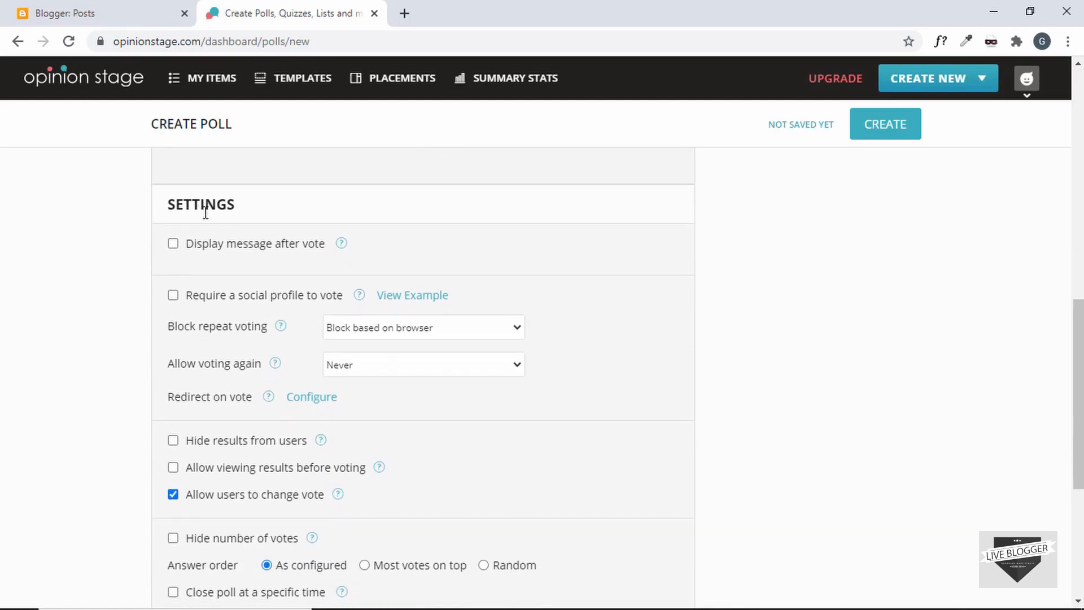
{"action": "left_click", "coordinate": [339, 248]}
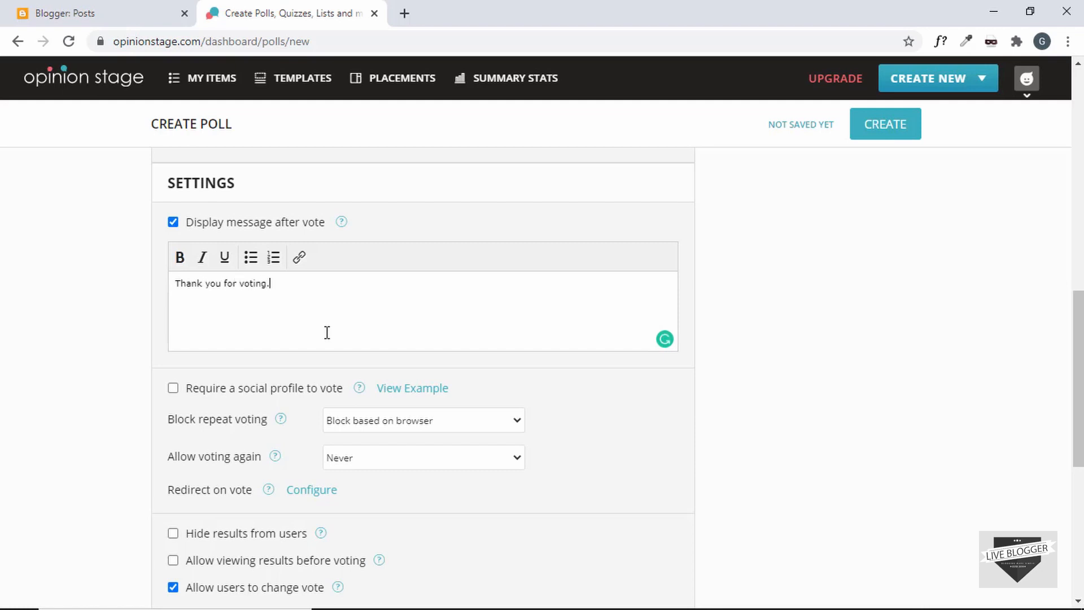
{"action": "key", "text": "BackSpace"}
{"action": "type", "text": ":)"}
View the example poll that requires a social profile, try voting for Ringo Star, and close the example
{"action": "scroll", "coordinate": [259, 299], "scroll_direction": "down", "scroll_amount": 2}
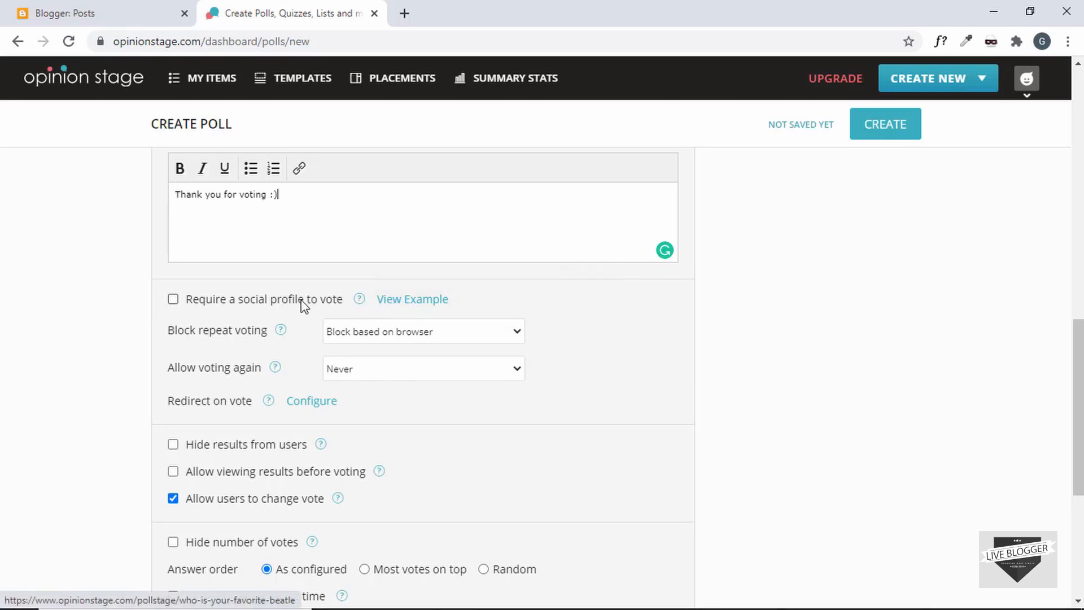
{"action": "left_click", "coordinate": [421, 307]}
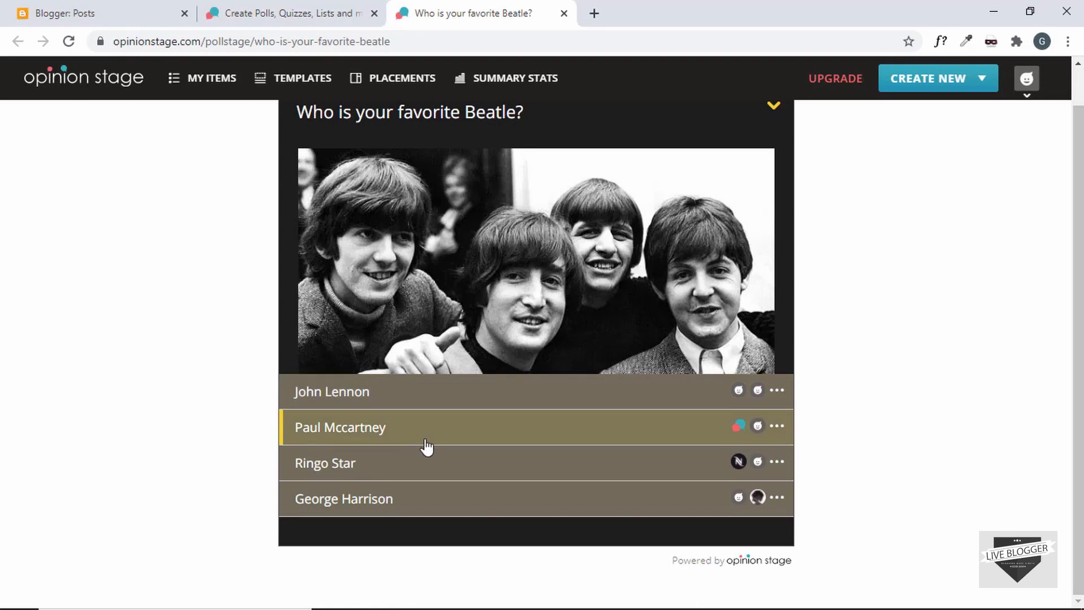
{"action": "left_click", "coordinate": [423, 469]}
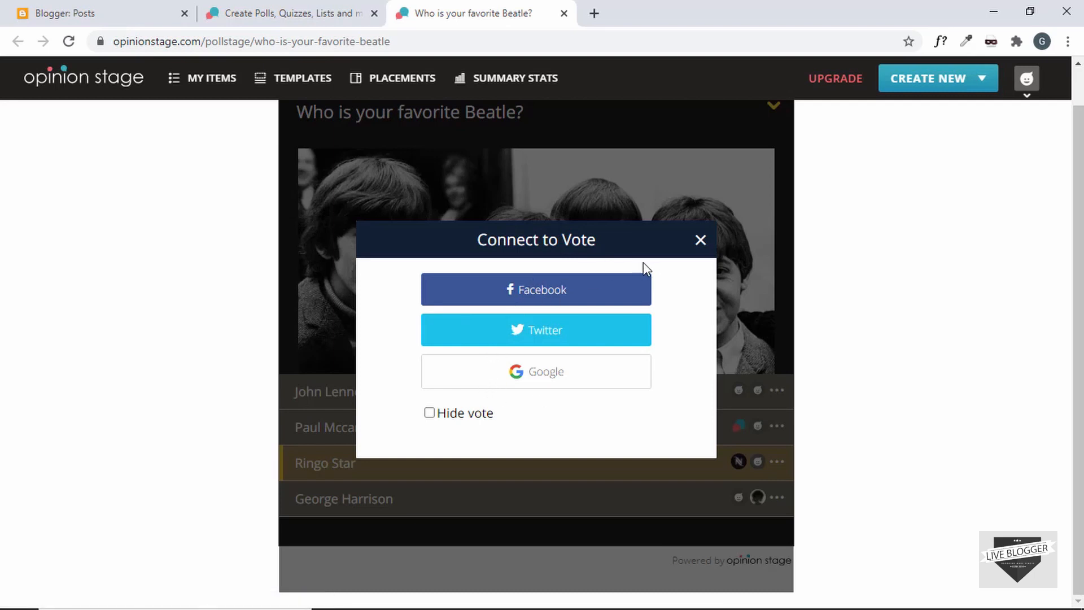
{"action": "left_click", "coordinate": [700, 242]}
{"action": "left_click", "coordinate": [563, 13]}
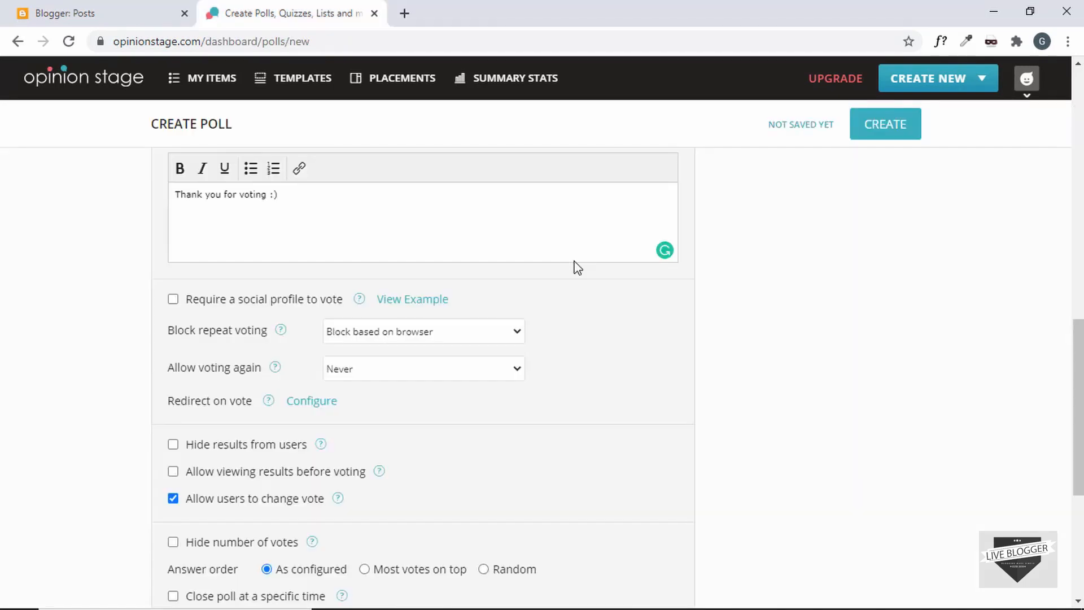
Examine the available choices for blocking repeat voting and for allowing voting again, keeping the current selections
{"action": "scroll", "coordinate": [573, 265], "scroll_direction": "down", "scroll_amount": 1}
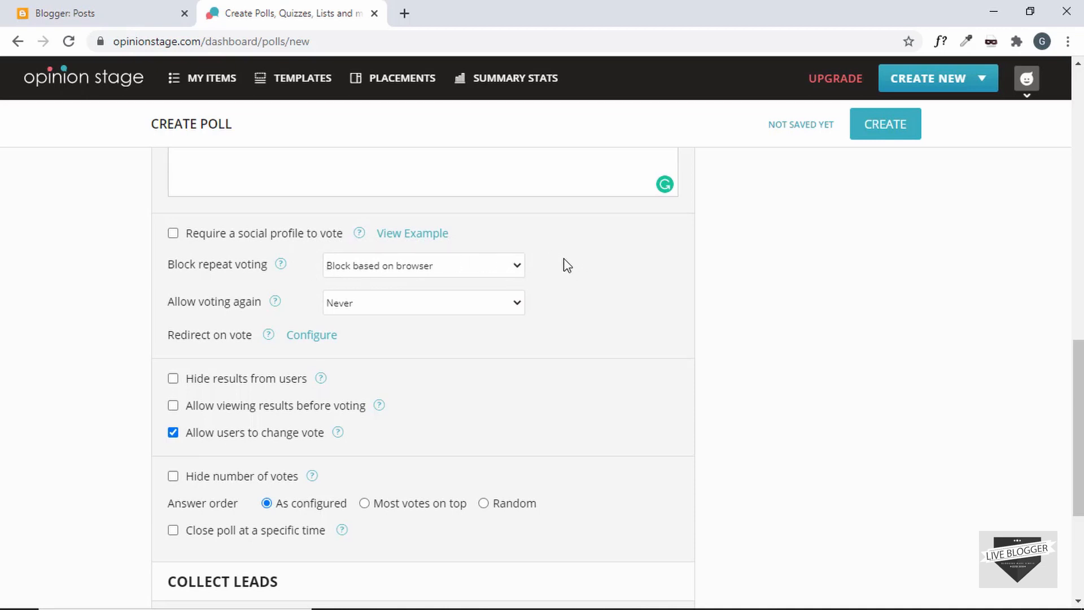
{"action": "left_click", "coordinate": [400, 272]}
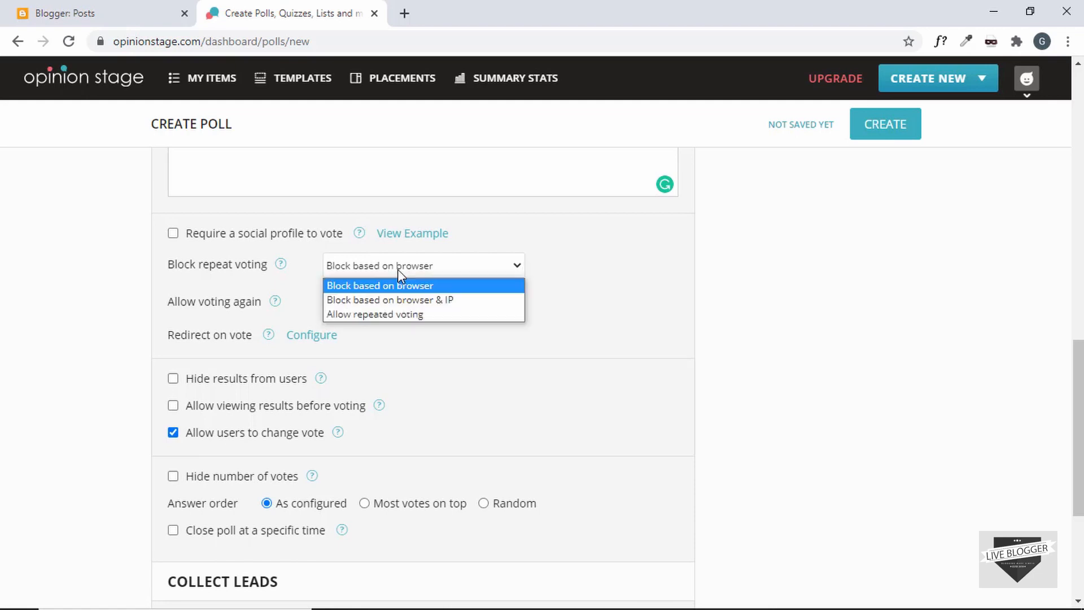
{"action": "left_click", "coordinate": [398, 269]}
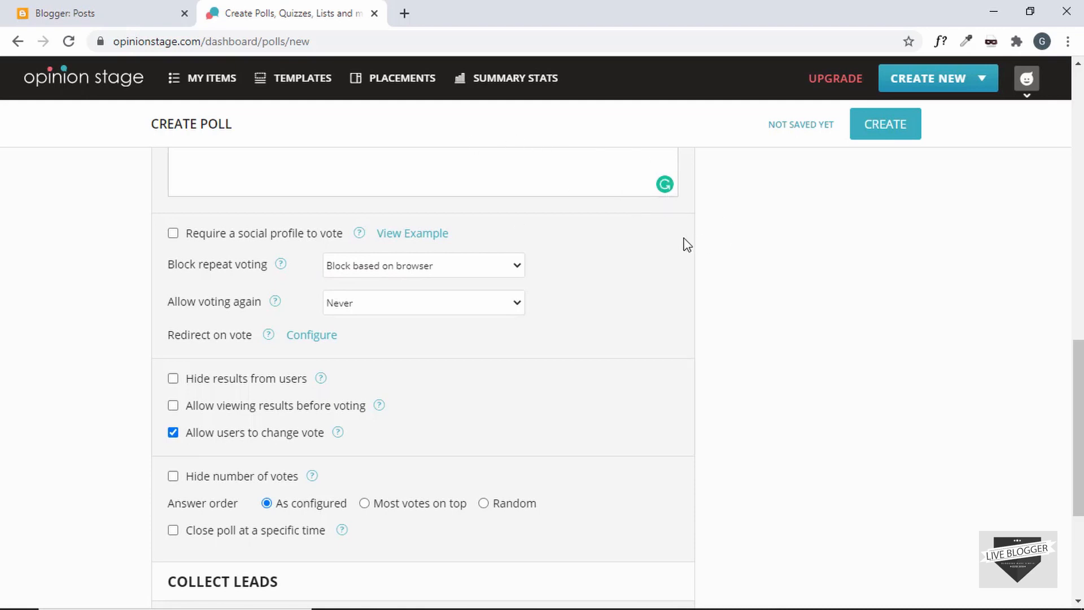
{"action": "left_click", "coordinate": [460, 267]}
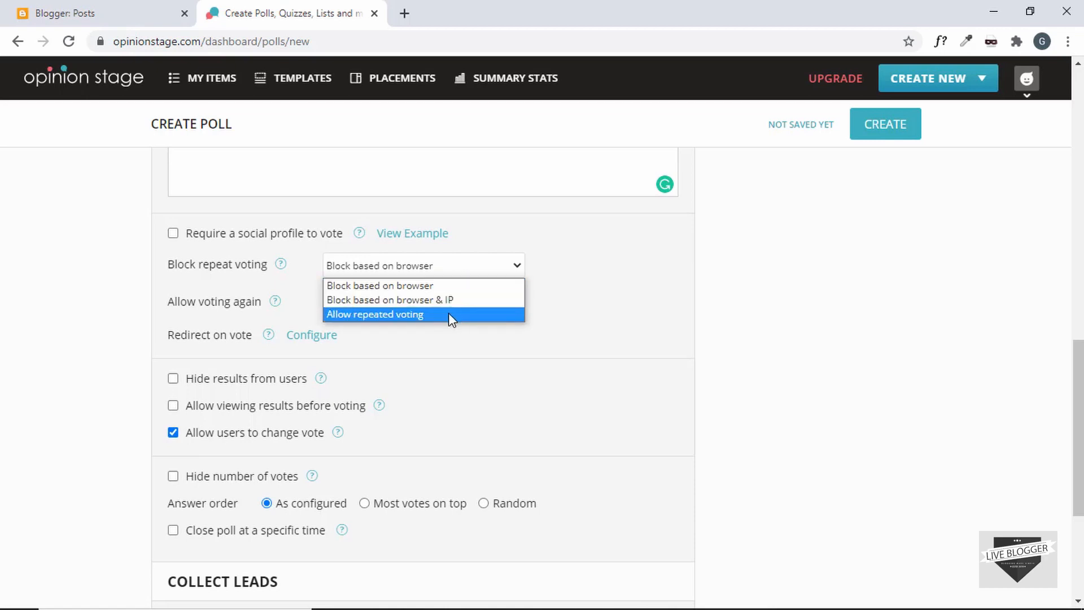
{"action": "left_click", "coordinate": [597, 287]}
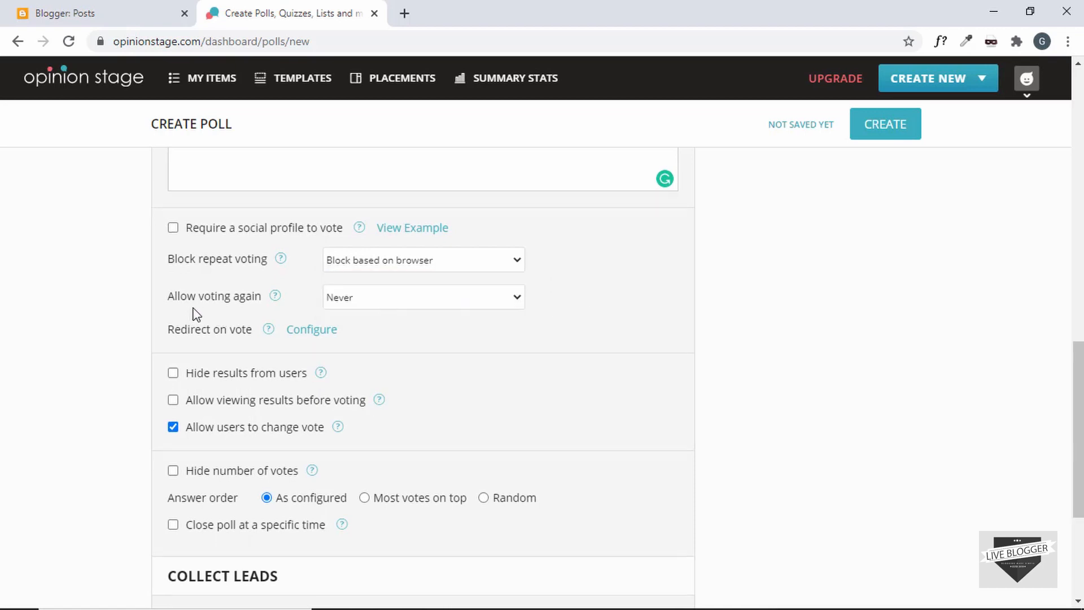
{"action": "mouse_move", "coordinate": [276, 300]}
{"action": "left_click", "coordinate": [429, 309]}
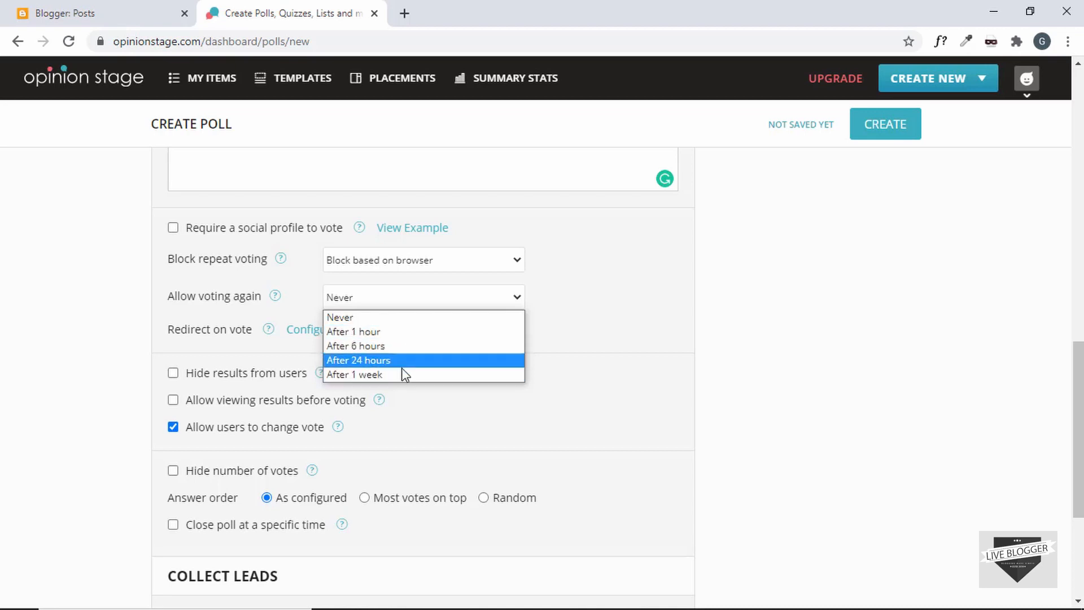
{"action": "scroll", "coordinate": [624, 300], "scroll_direction": "up", "scroll_amount": 1}
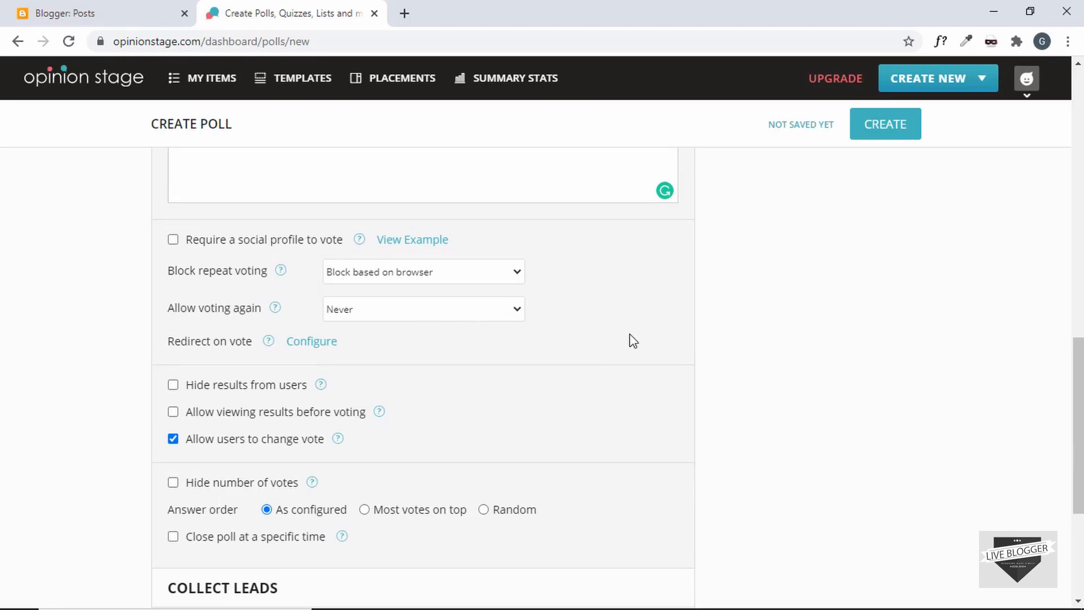
Read the help for redirecting on vote and try to open its configuration
{"action": "scroll", "coordinate": [619, 346], "scroll_direction": "down", "scroll_amount": 2}
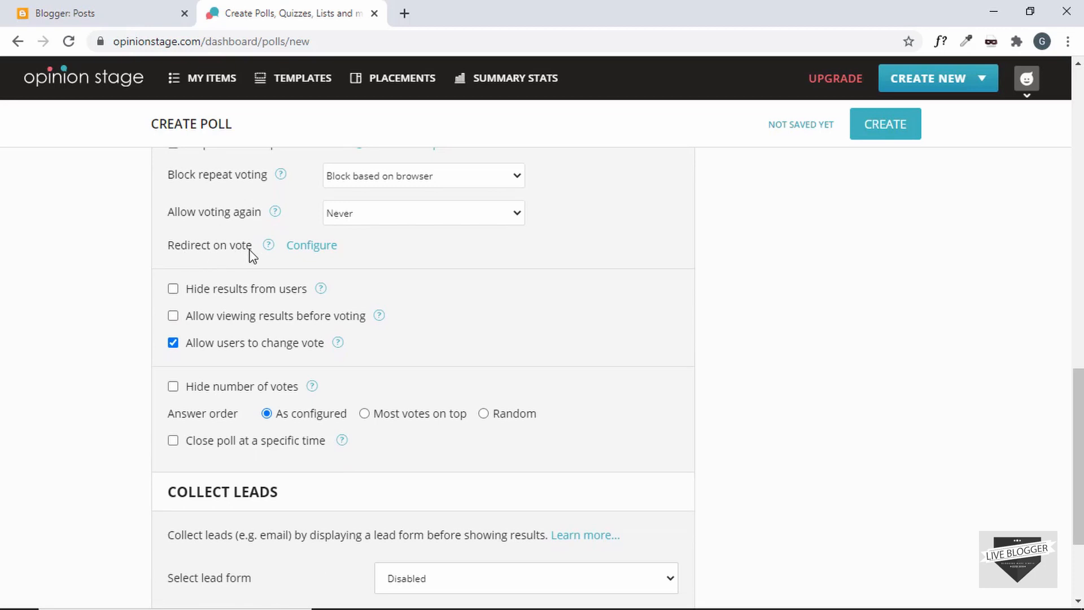
{"action": "mouse_move", "coordinate": [271, 253]}
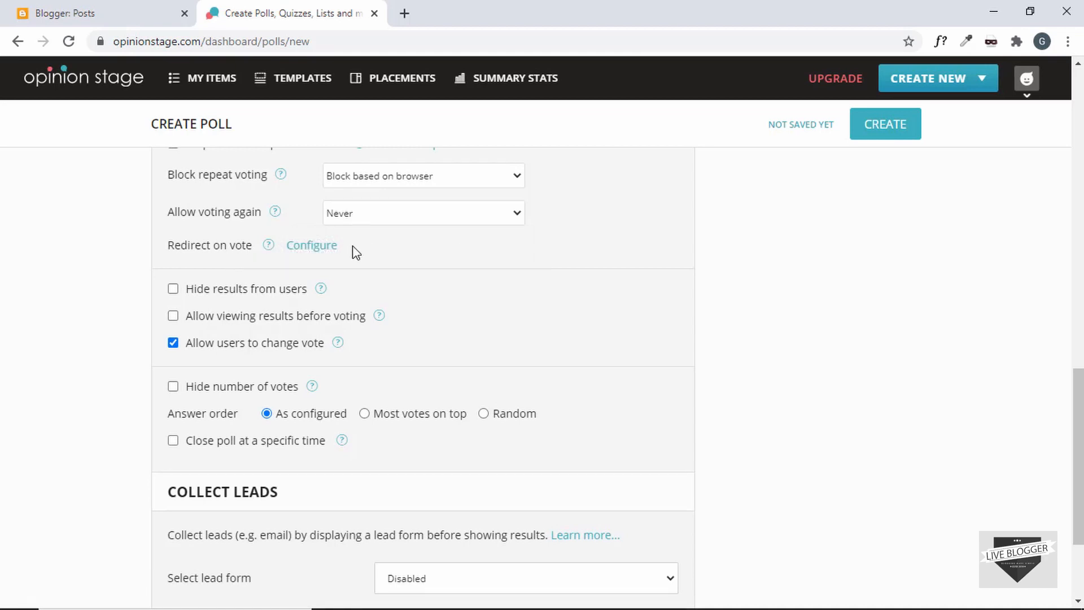
{"action": "left_click", "coordinate": [323, 248]}
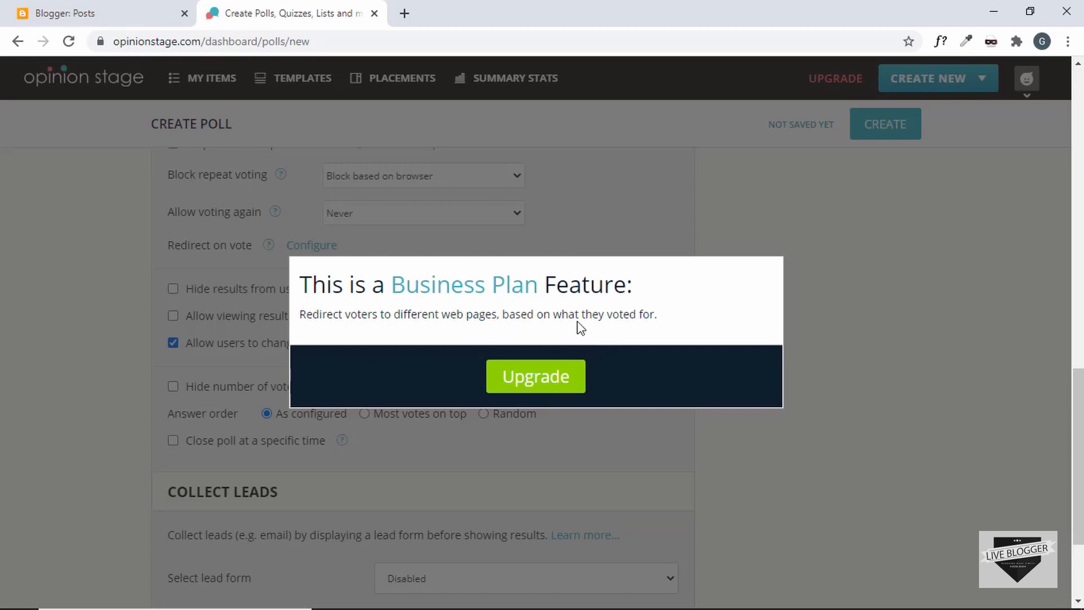
{"action": "left_click", "coordinate": [632, 228]}
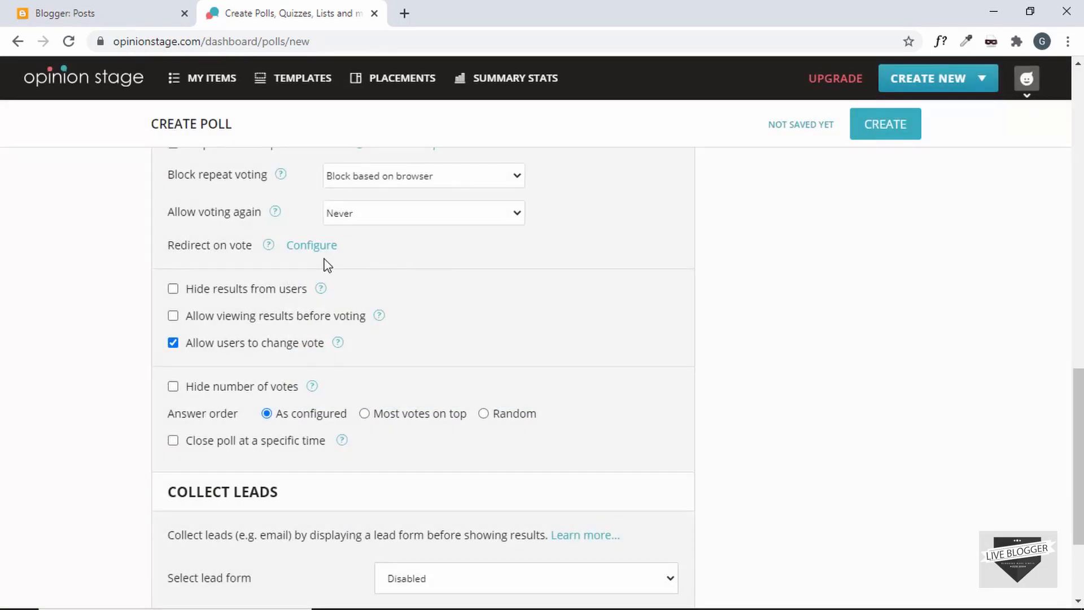
Read the help for hiding results, viewing results before voting, and letting users change their vote
{"action": "scroll", "coordinate": [274, 257], "scroll_direction": "down", "scroll_amount": 1}
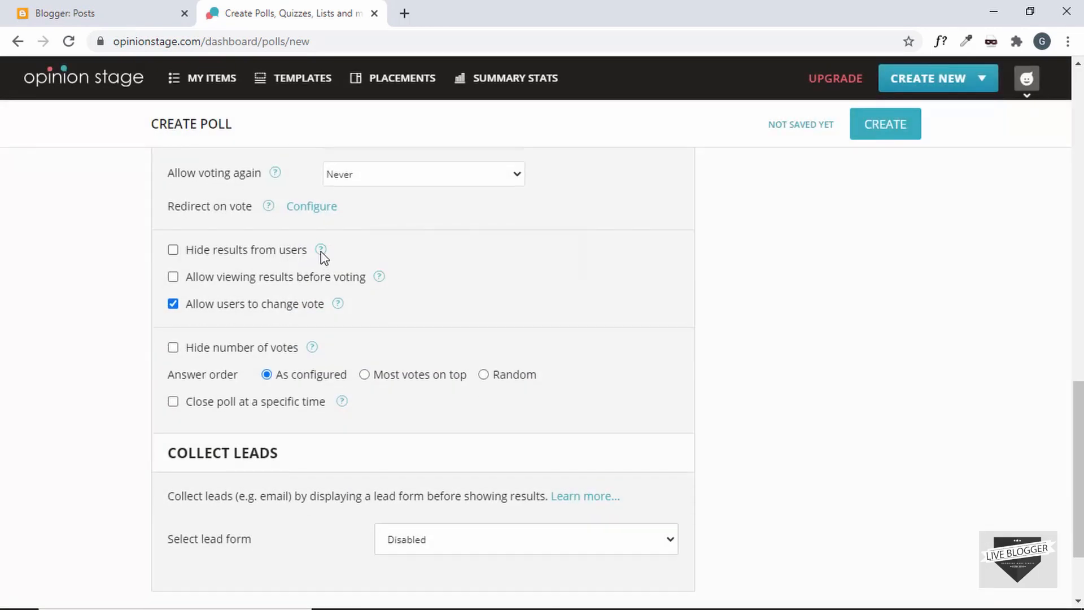
{"action": "mouse_move", "coordinate": [321, 252]}
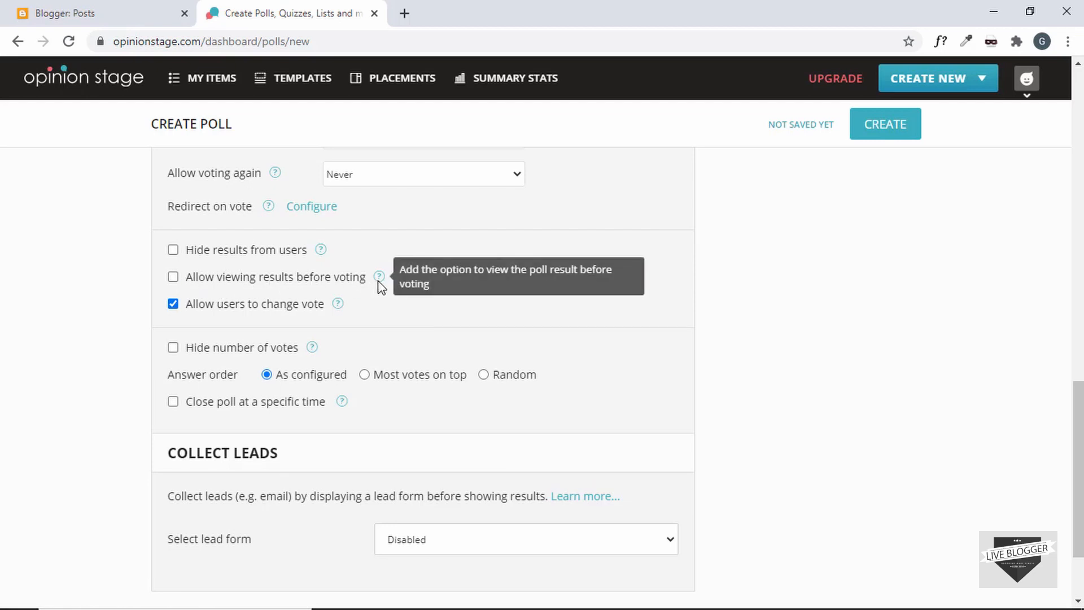
{"action": "mouse_move", "coordinate": [383, 281]}
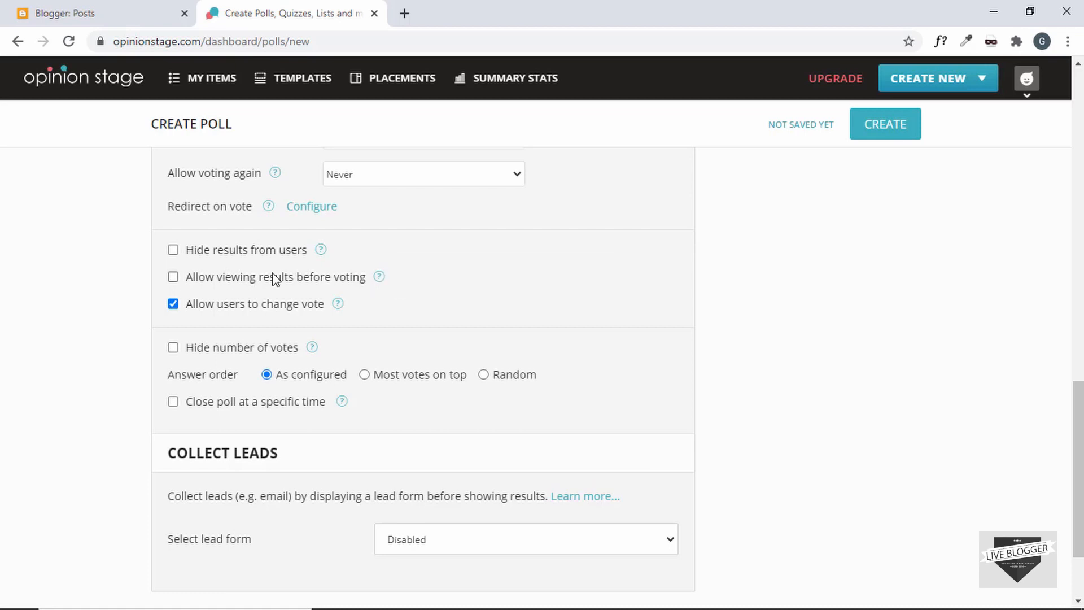
{"action": "scroll", "coordinate": [339, 291], "scroll_direction": "up", "scroll_amount": 1}
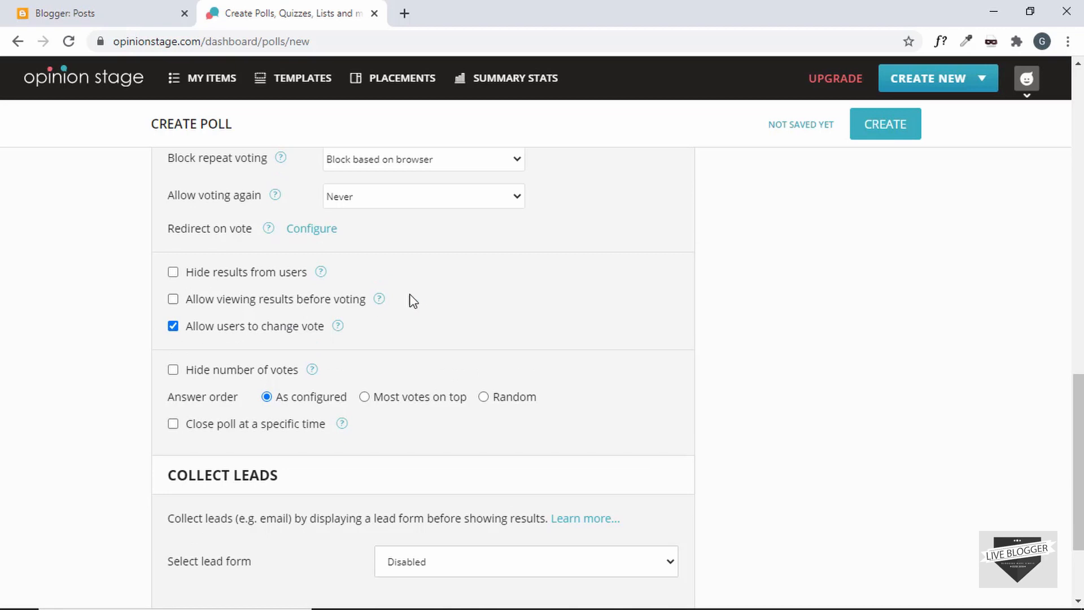
{"action": "mouse_move", "coordinate": [380, 302]}
{"action": "mouse_move", "coordinate": [341, 328]}
Review the settings for hiding the number of votes and for the answer order
{"action": "scroll", "coordinate": [414, 323], "scroll_direction": "down", "scroll_amount": 3}
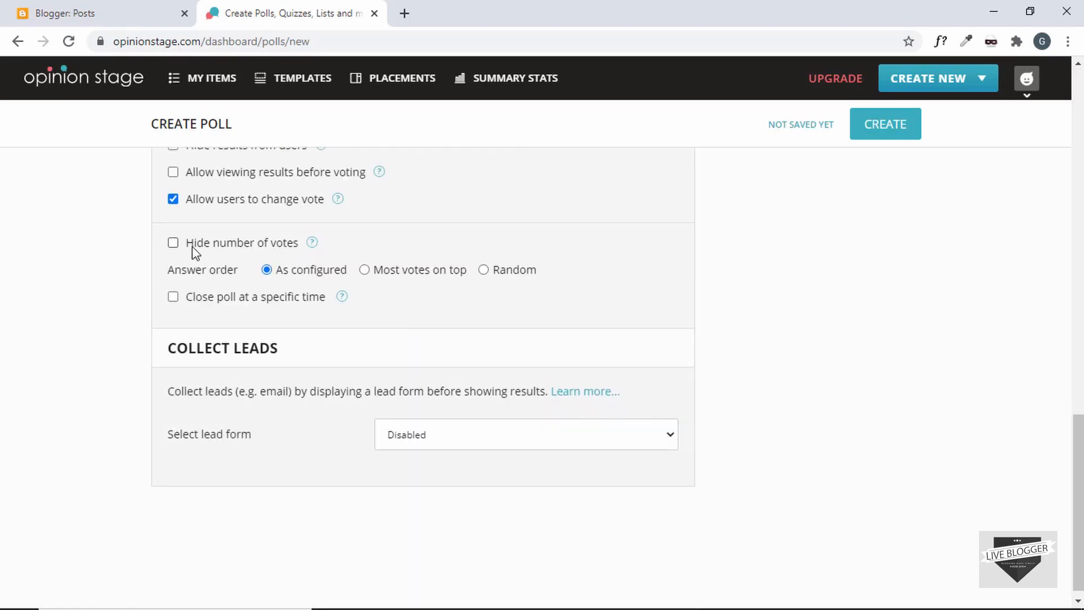
{"action": "scroll", "coordinate": [309, 281], "scroll_direction": "down", "scroll_amount": 1}
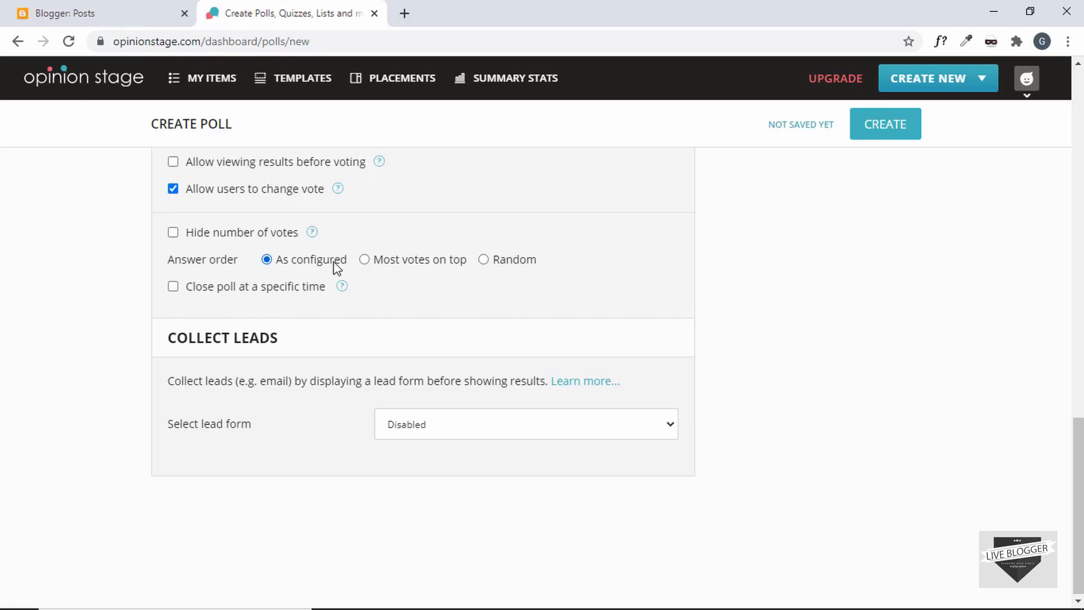
{"action": "scroll", "coordinate": [336, 268], "scroll_direction": "up", "scroll_amount": 8}
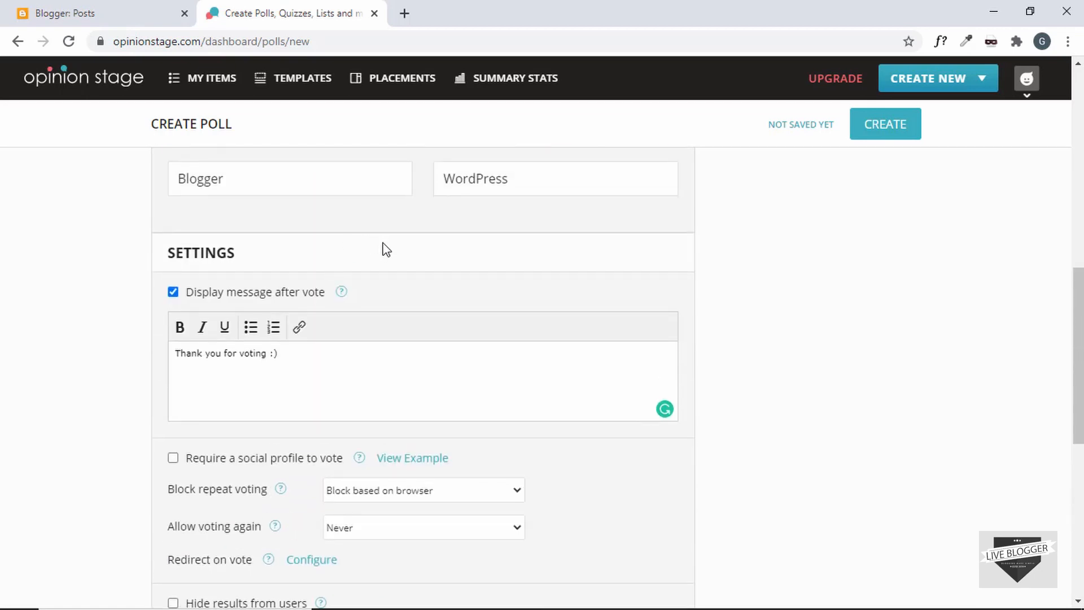
{"action": "scroll", "coordinate": [383, 246], "scroll_direction": "up", "scroll_amount": 2}
{"action": "scroll", "coordinate": [420, 298], "scroll_direction": "down", "scroll_amount": 8}
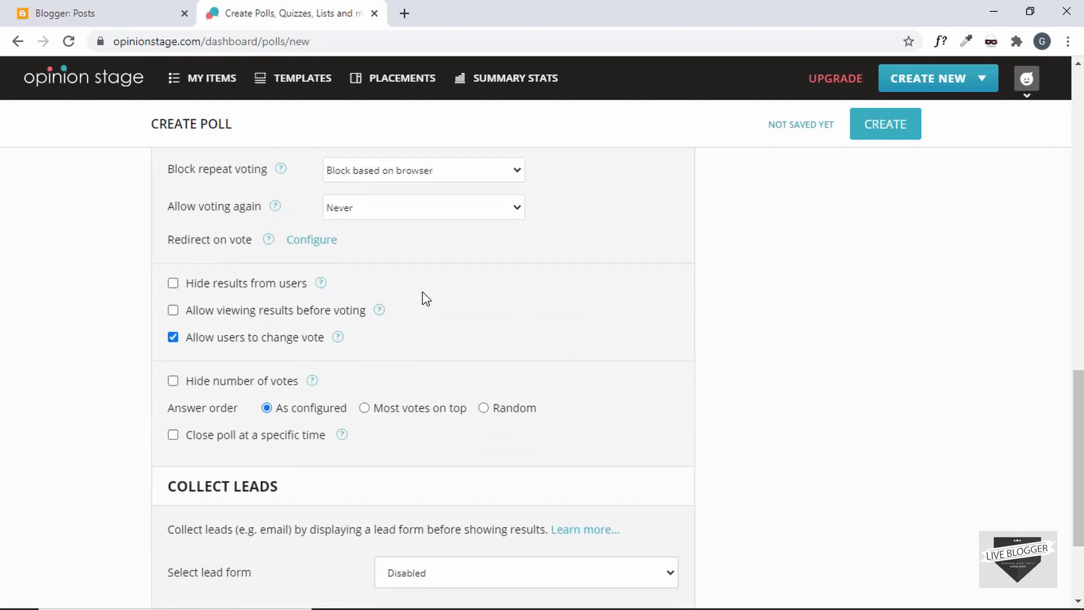
{"action": "scroll", "coordinate": [426, 299], "scroll_direction": "down", "scroll_amount": 1}
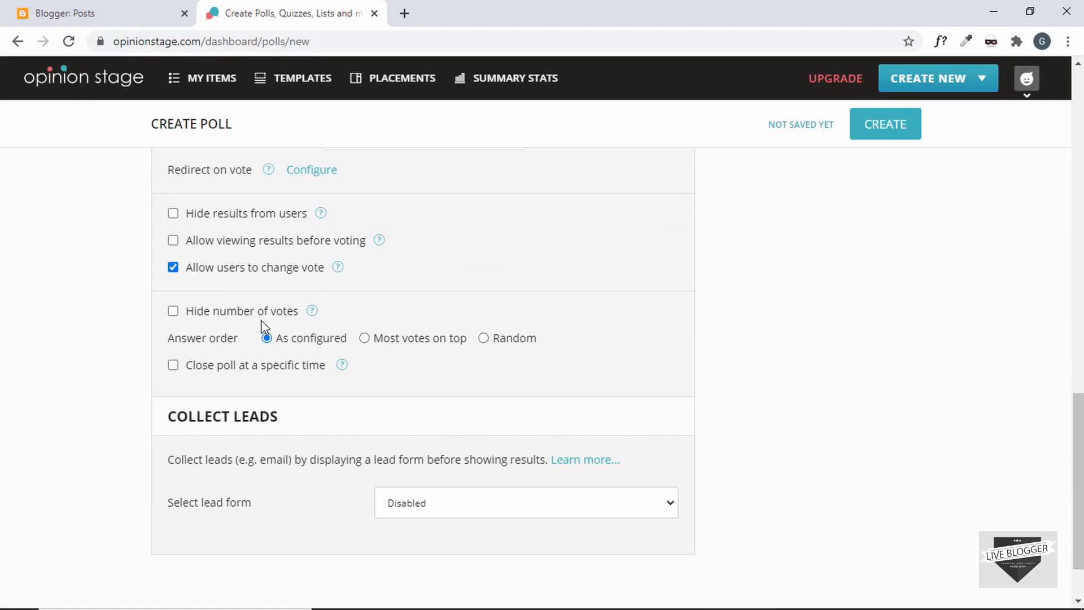
Try to enable closing the poll at a specific time and check the lead form choices
{"action": "scroll", "coordinate": [415, 340], "scroll_direction": "down", "scroll_amount": 1}
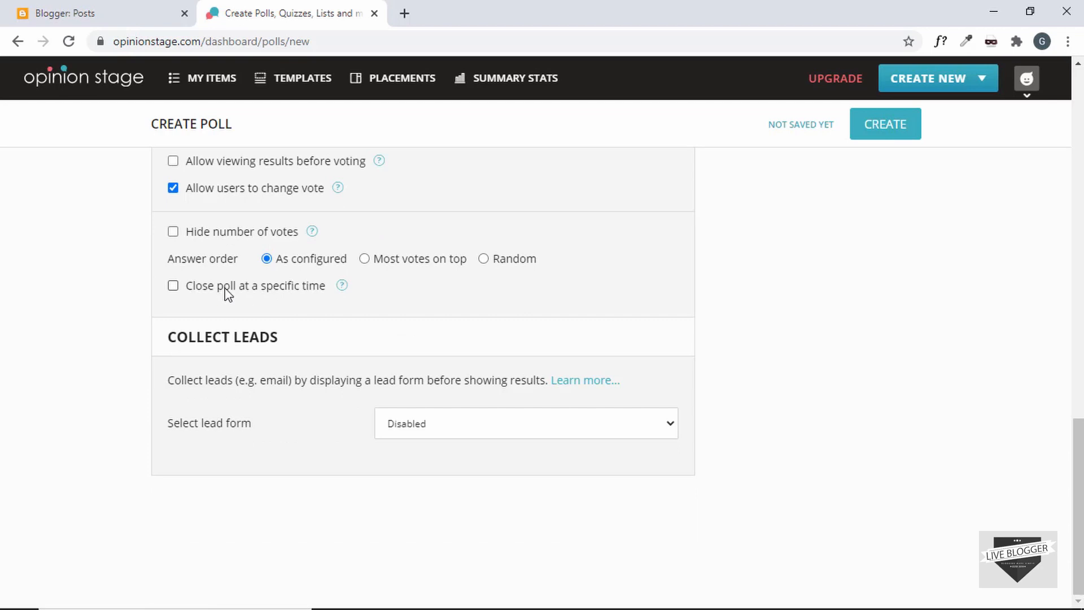
{"action": "left_click", "coordinate": [174, 288]}
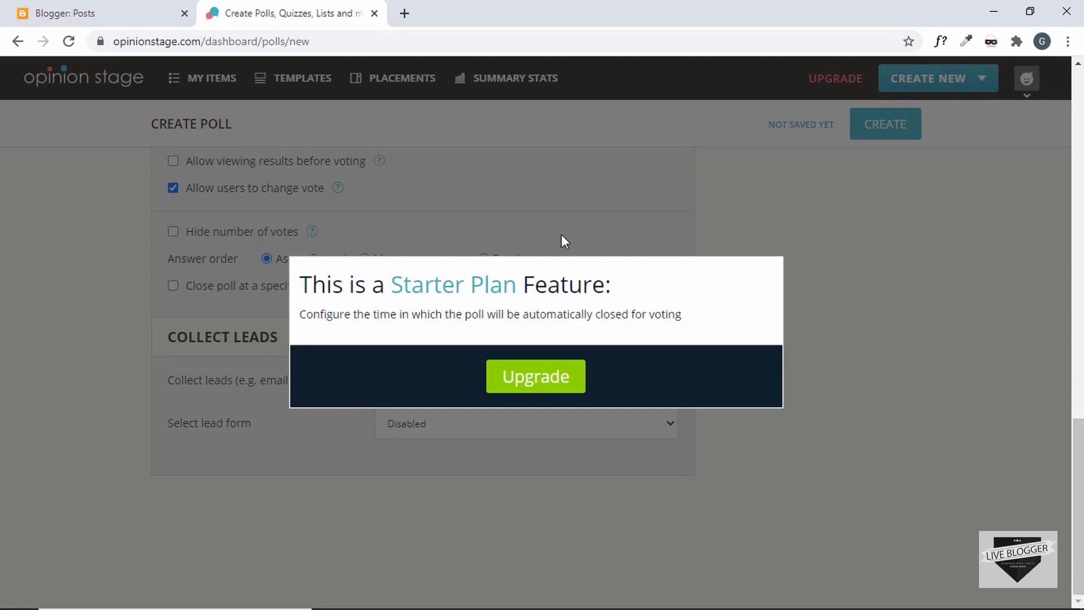
{"action": "left_click", "coordinate": [529, 229]}
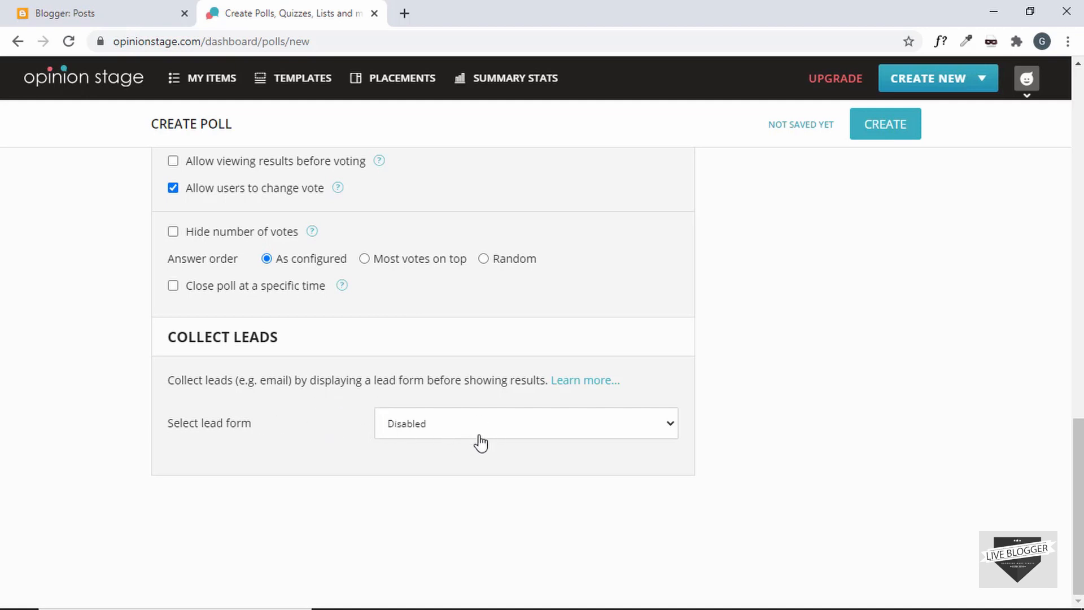
{"action": "left_click", "coordinate": [452, 436]}
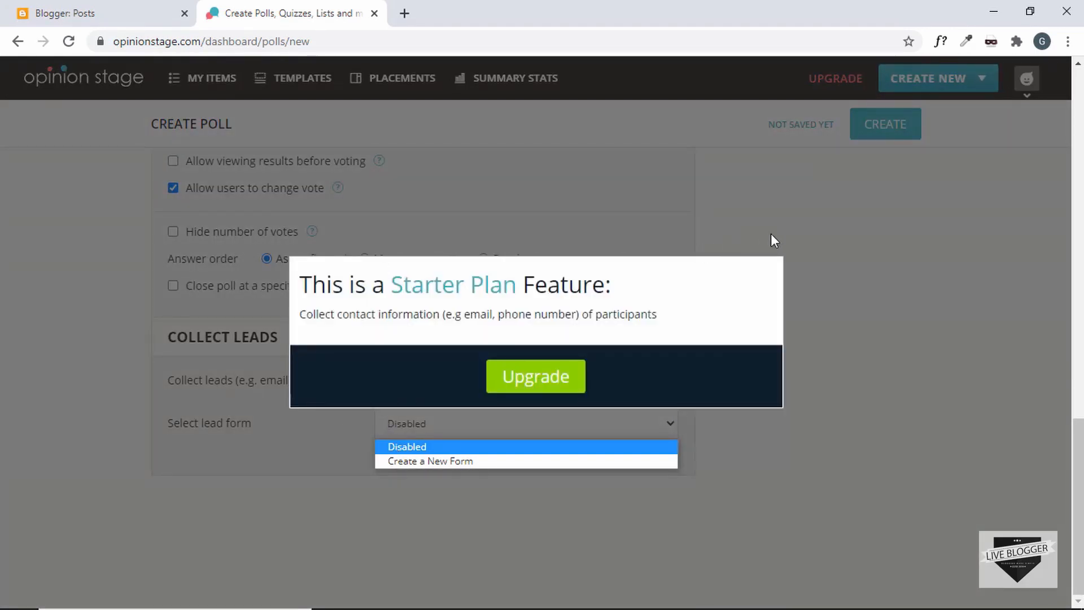
{"action": "left_click", "coordinate": [799, 274]}
Review the poll's language choices and its look and feel options
{"action": "scroll", "coordinate": [798, 273], "scroll_direction": "up", "scroll_amount": 10}
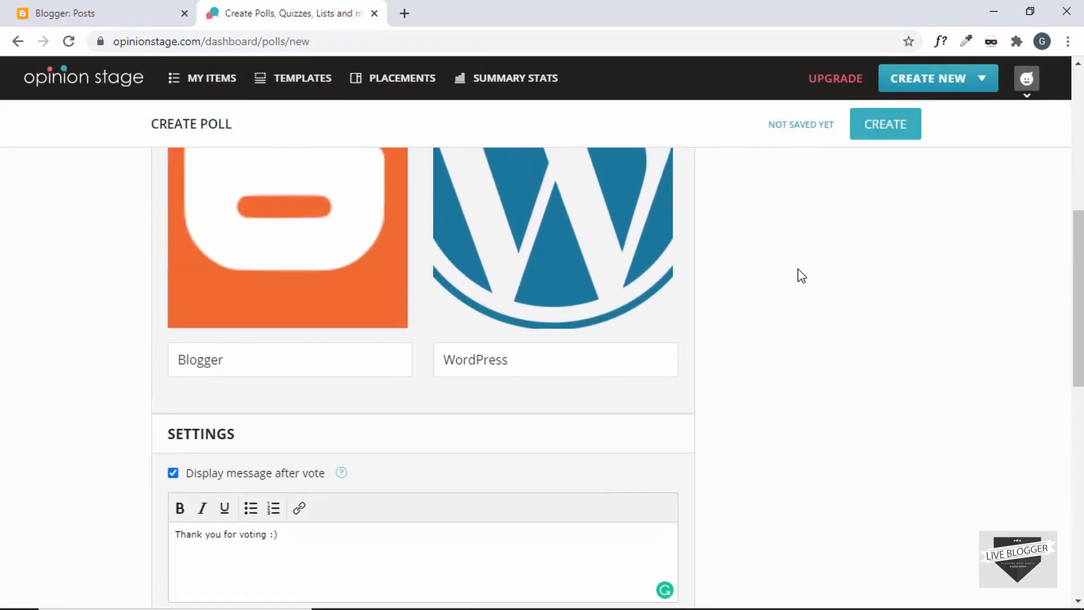
{"action": "scroll", "coordinate": [798, 274], "scroll_direction": "up", "scroll_amount": 6}
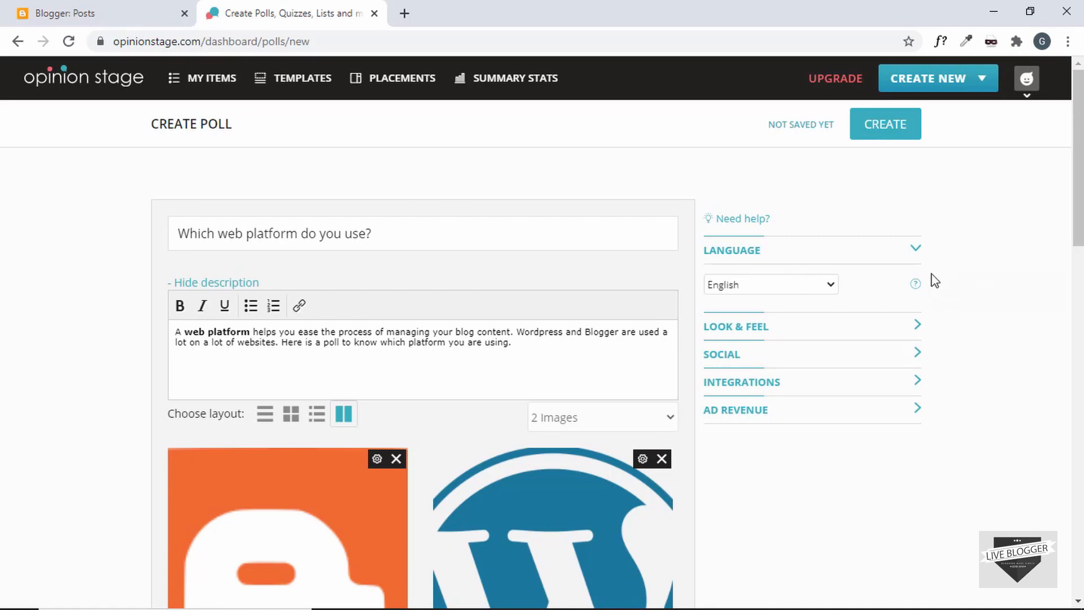
{"action": "scroll", "coordinate": [995, 275], "scroll_direction": "down", "scroll_amount": 1}
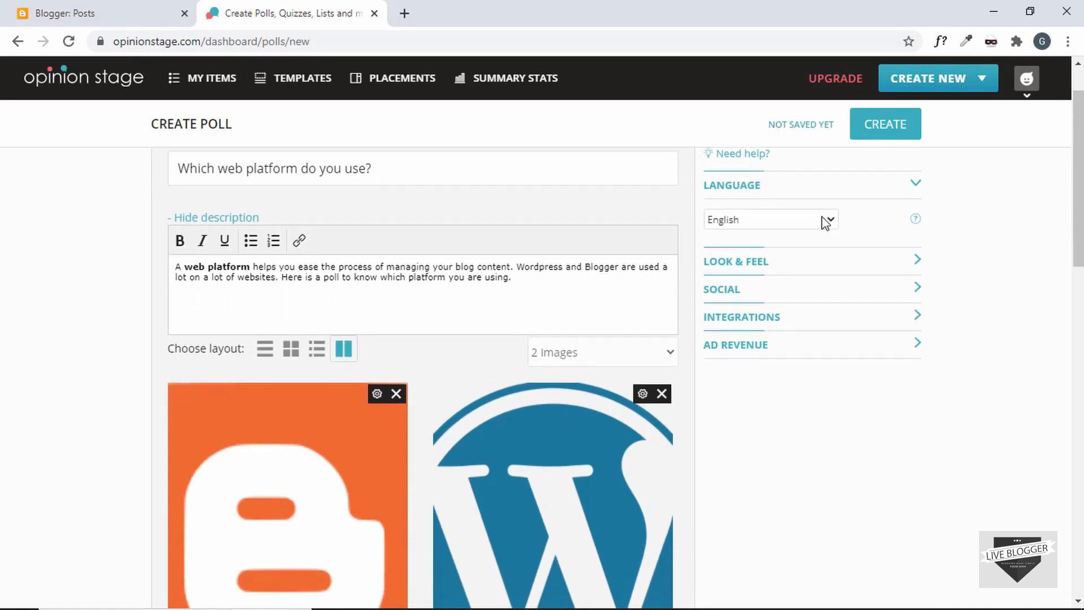
{"action": "left_click", "coordinate": [827, 221]}
{"action": "left_click", "coordinate": [1048, 226]}
{"action": "left_click", "coordinate": [909, 263]}
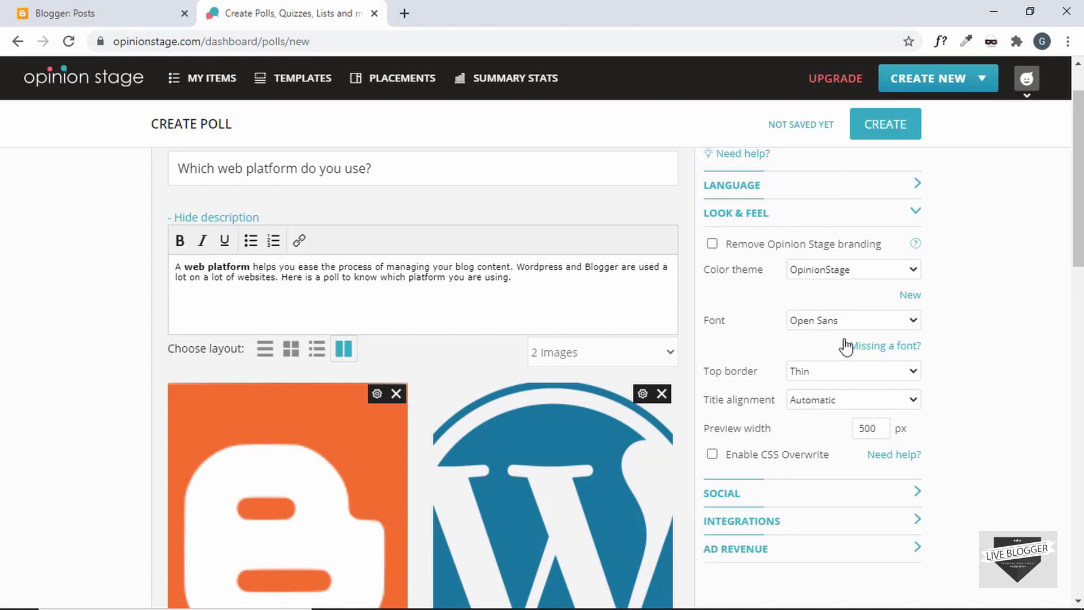
{"action": "left_click", "coordinate": [723, 220]}
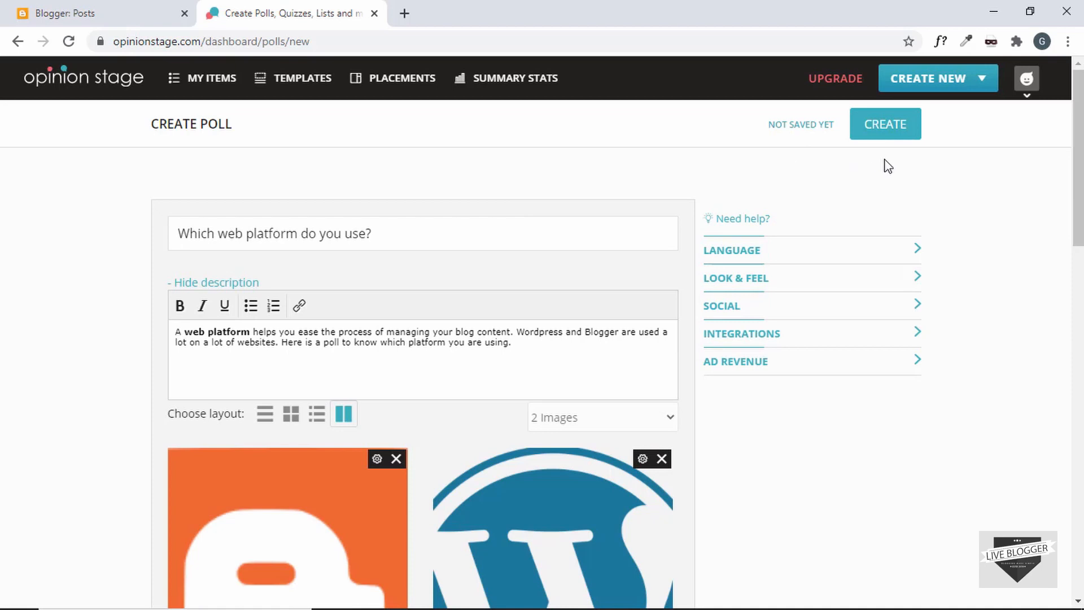
Create the poll and preview its question, description and image answers
{"action": "left_click", "coordinate": [893, 128]}
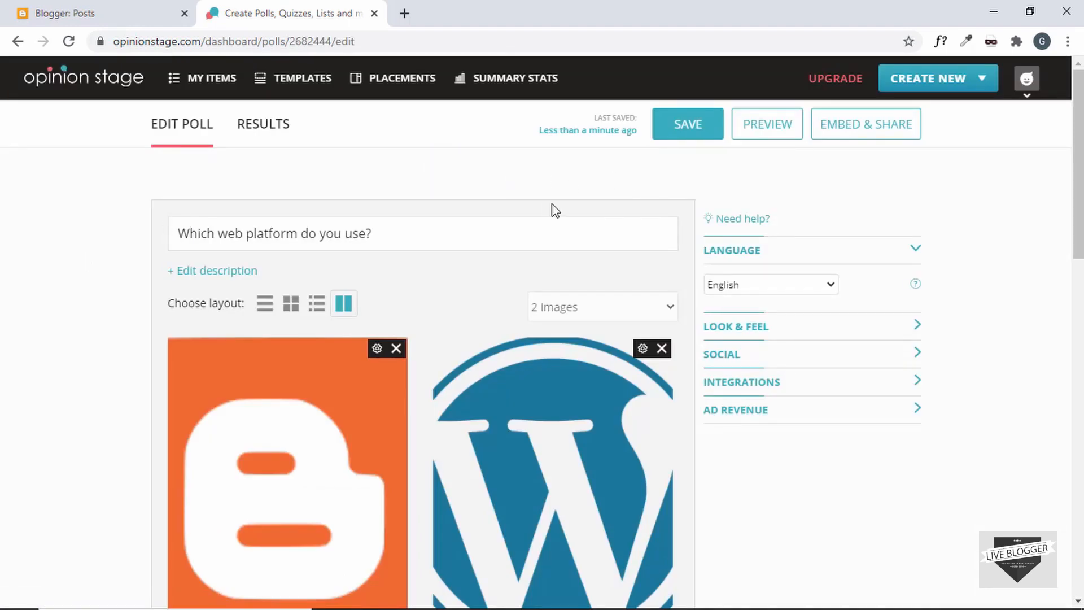
{"action": "left_click", "coordinate": [776, 134]}
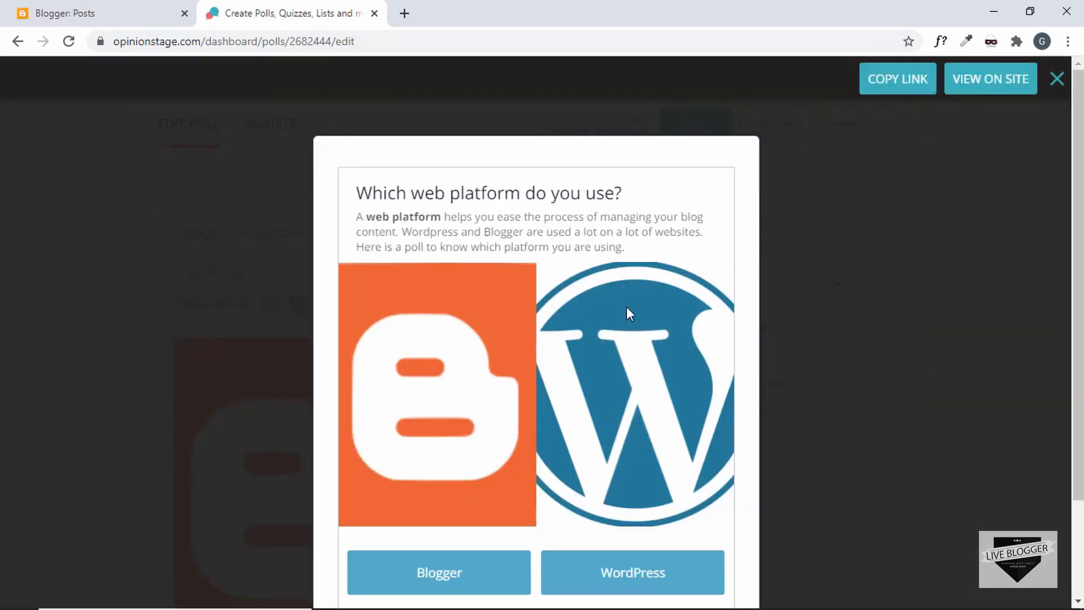
{"action": "scroll", "coordinate": [598, 309], "scroll_direction": "down", "scroll_amount": 1}
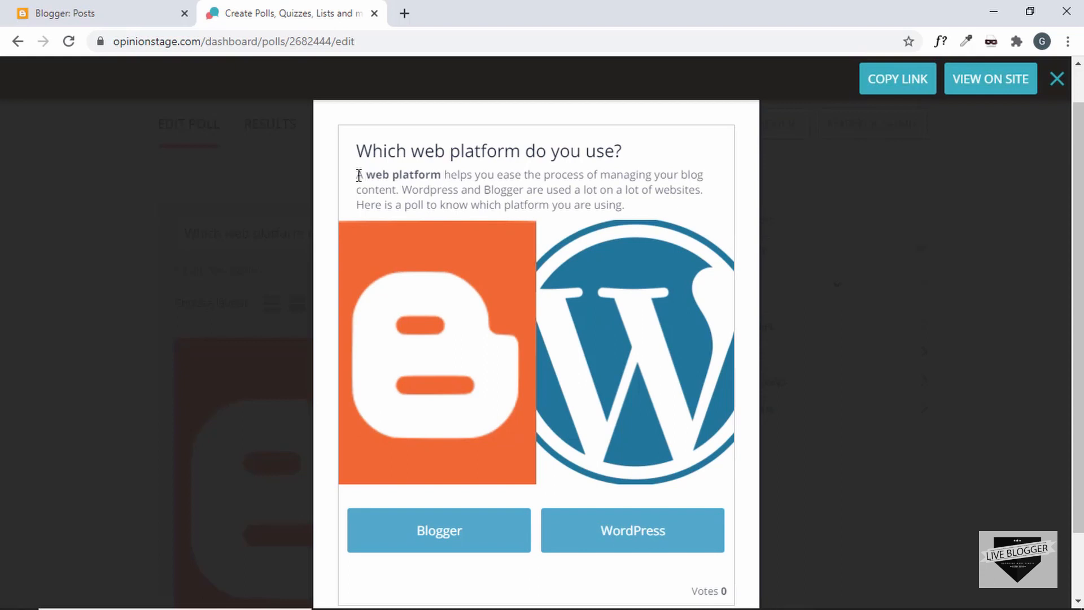
{"action": "left_click_drag", "start_coordinate": [359, 175], "coordinate": [623, 206]}
Cast a test vote for Blogger in the preview, read the thank-you message and close the preview
{"action": "scroll", "coordinate": [469, 326], "scroll_direction": "down", "scroll_amount": 1}
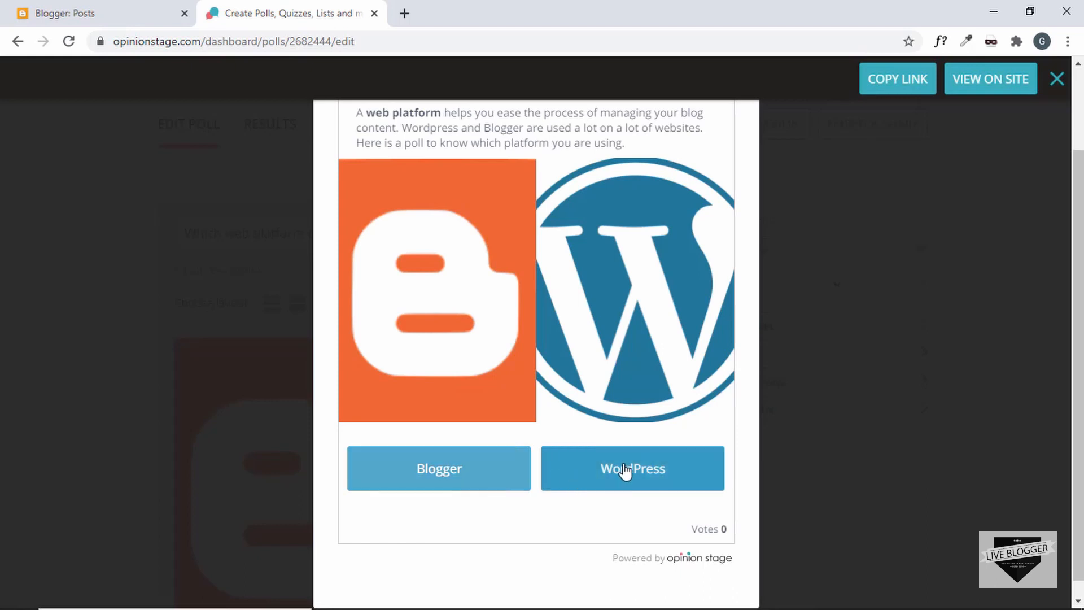
{"action": "left_click", "coordinate": [455, 476]}
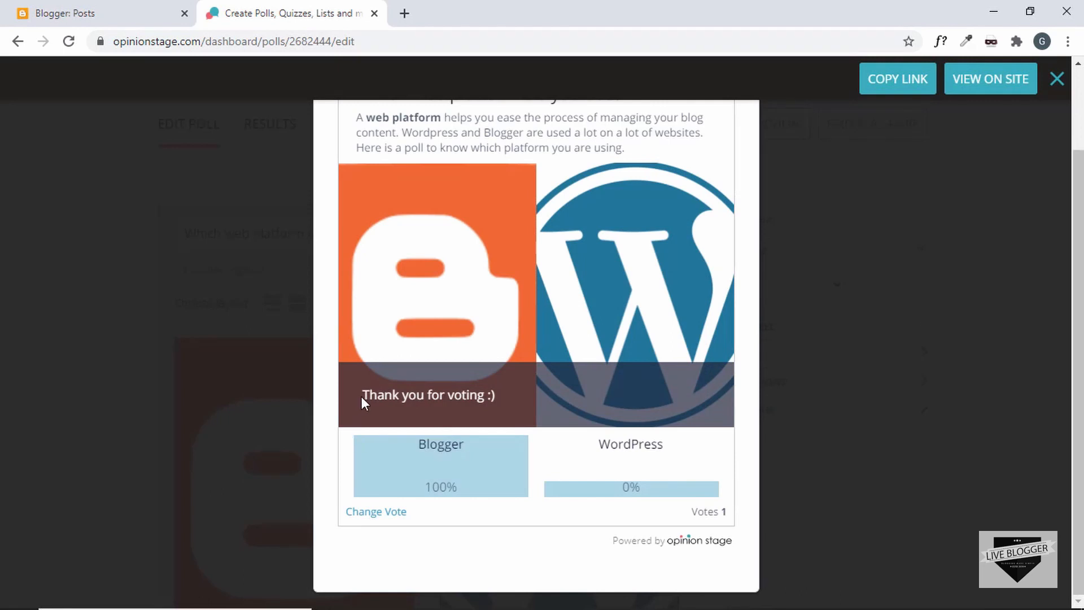
{"action": "left_click_drag", "start_coordinate": [362, 396], "coordinate": [495, 411]}
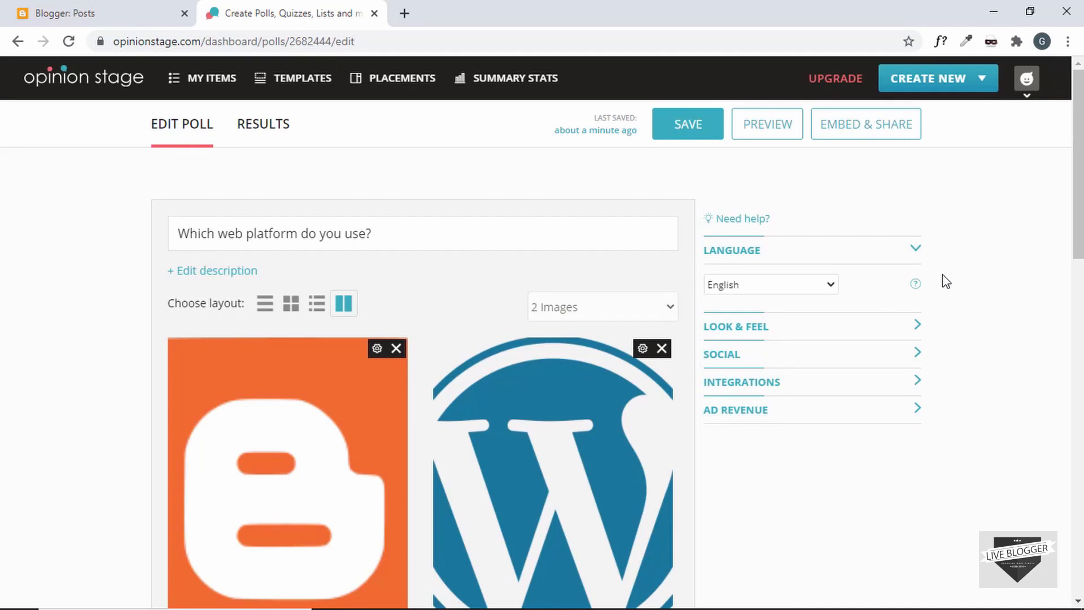
{"action": "scroll", "coordinate": [947, 282], "scroll_direction": "down", "scroll_amount": 3}
Switch to Blogger and start a new page titled "Blogging Platforms"
{"action": "left_click", "coordinate": [113, 15]}
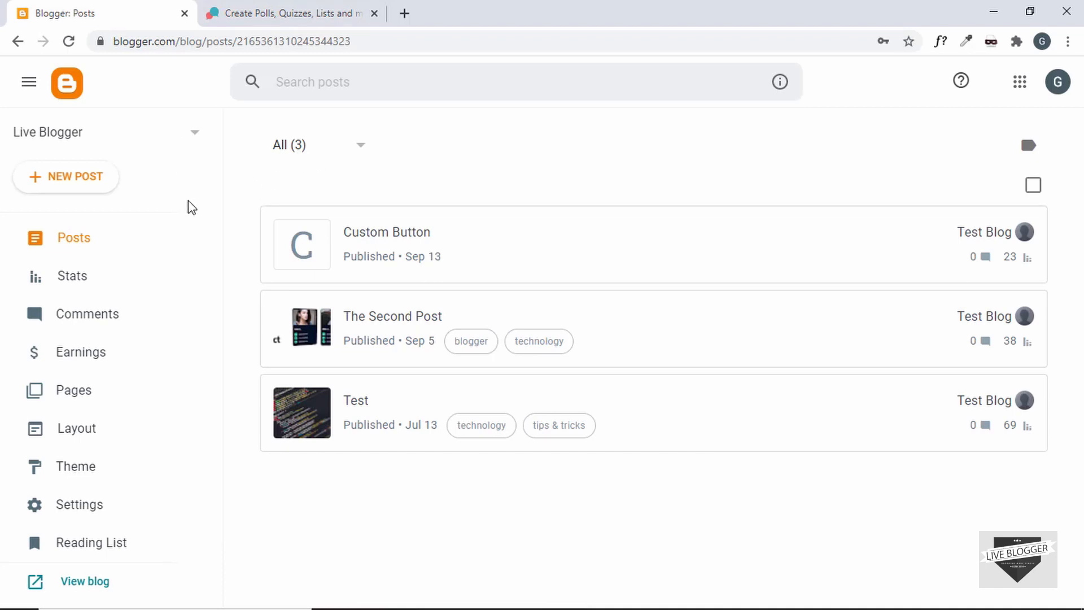
{"action": "left_click", "coordinate": [79, 397]}
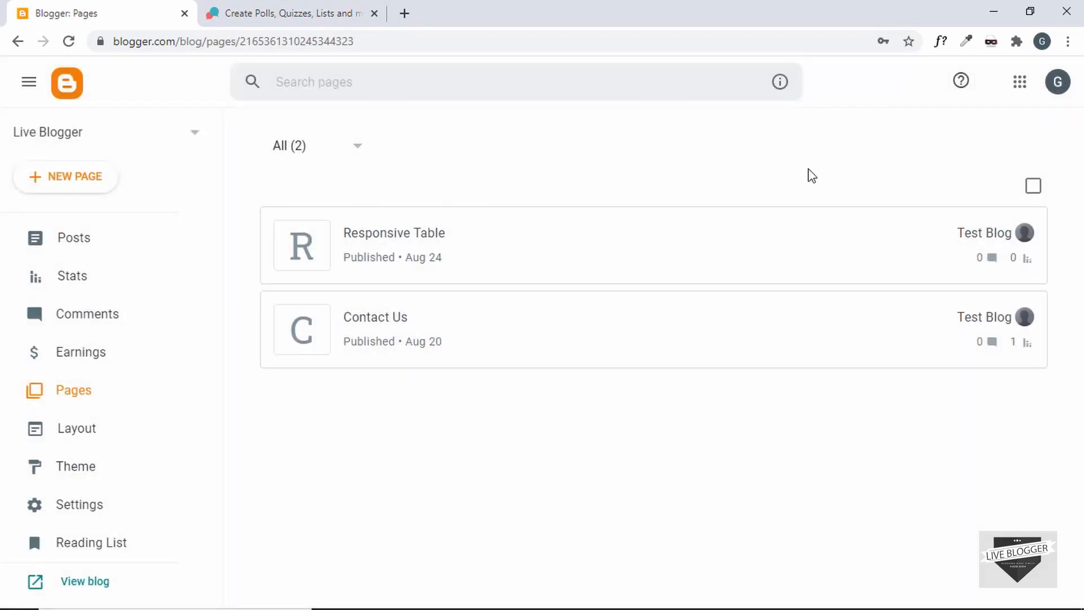
{"action": "left_click", "coordinate": [89, 182]}
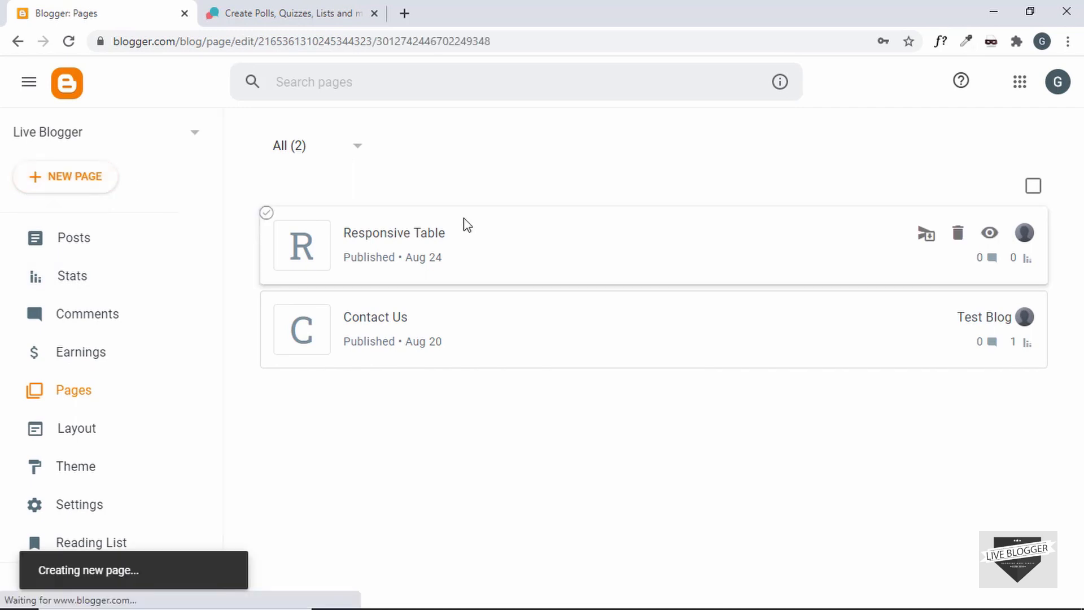
{"action": "type", "text": "Bloggi"}
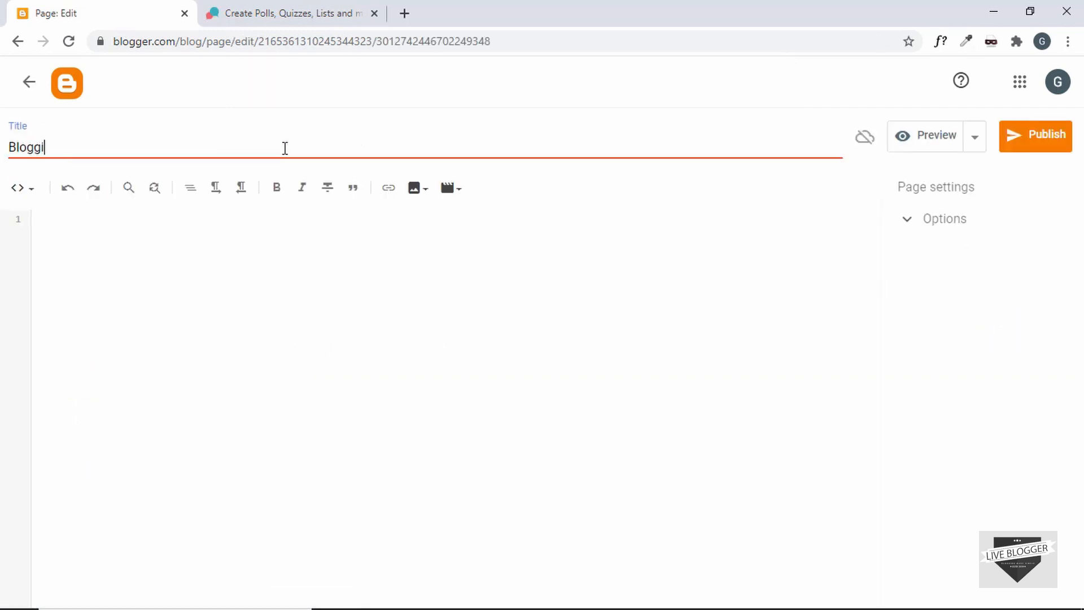
{"action": "type", "text": "ng Platforms"}
{"action": "left_click", "coordinate": [87, 241]}
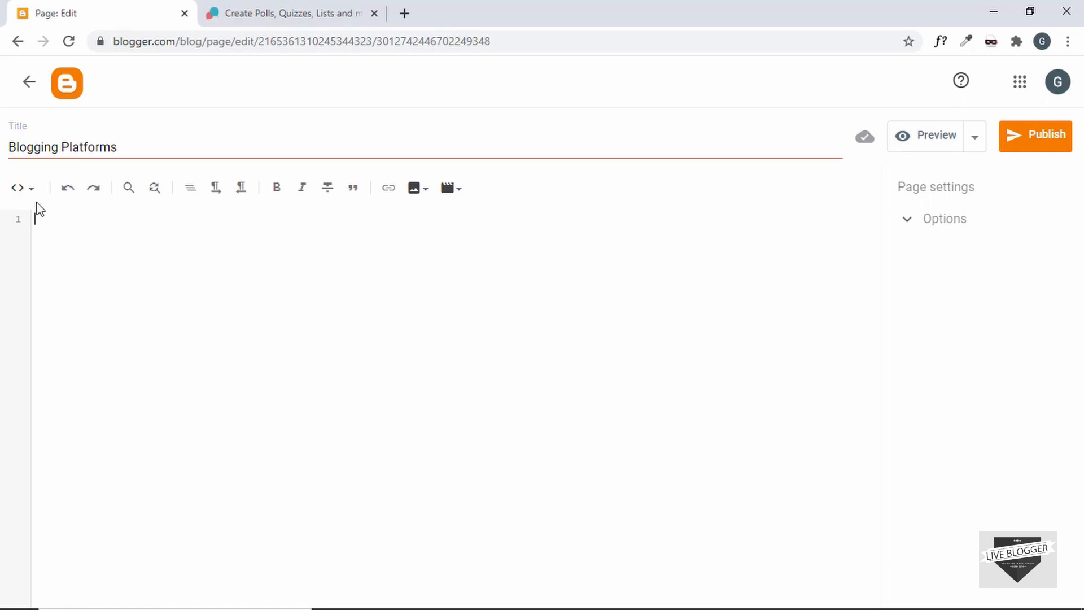
Show the new page in Compose view and return it to HTML view
{"action": "left_click", "coordinate": [21, 190]}
{"action": "left_click", "coordinate": [33, 235]}
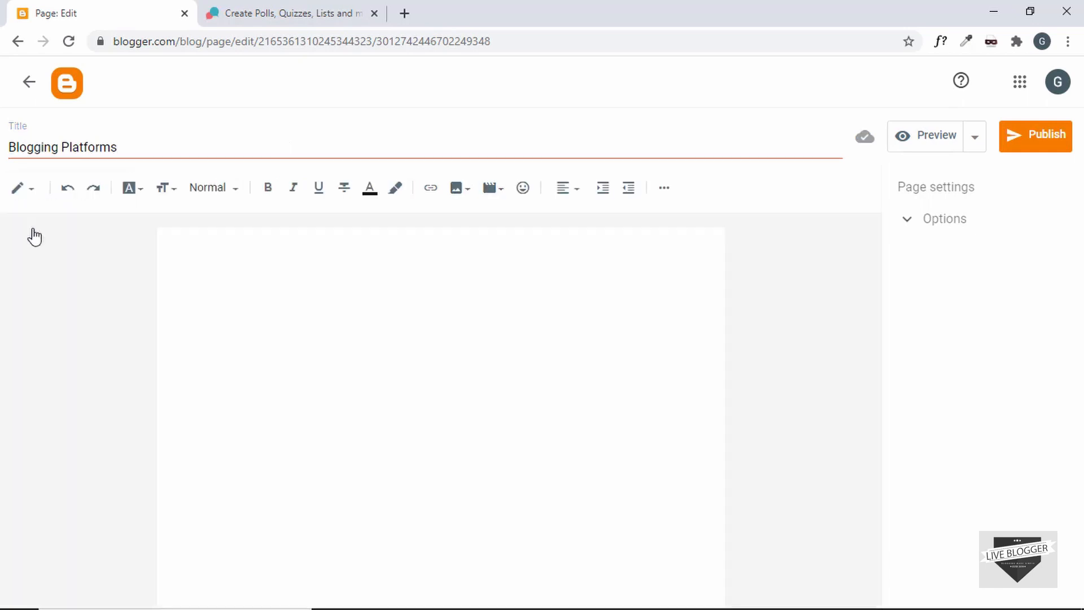
{"action": "left_click", "coordinate": [295, 269]}
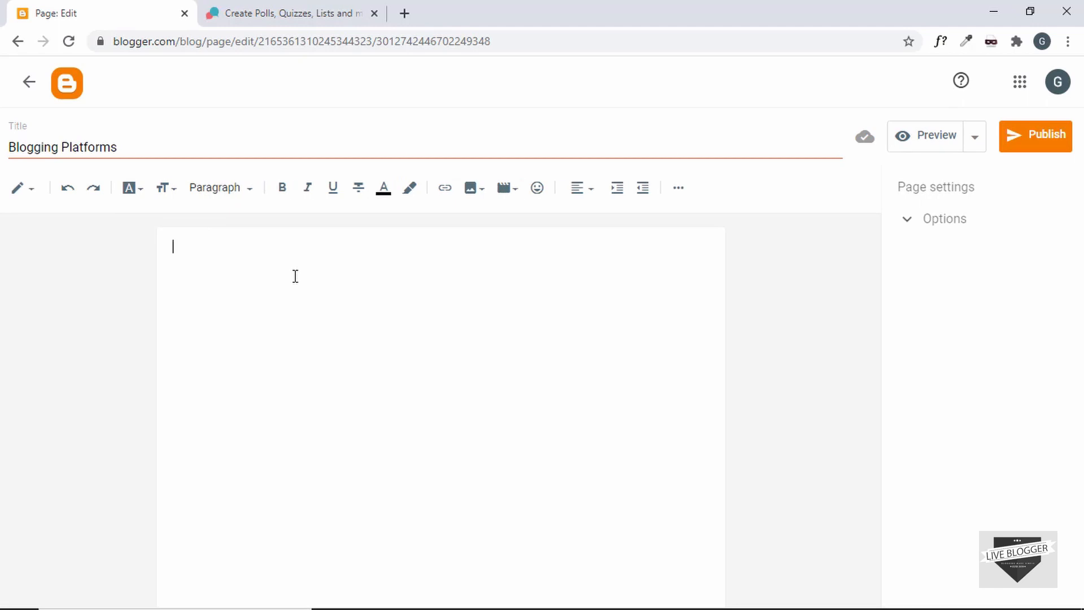
{"action": "left_click", "coordinate": [25, 192]}
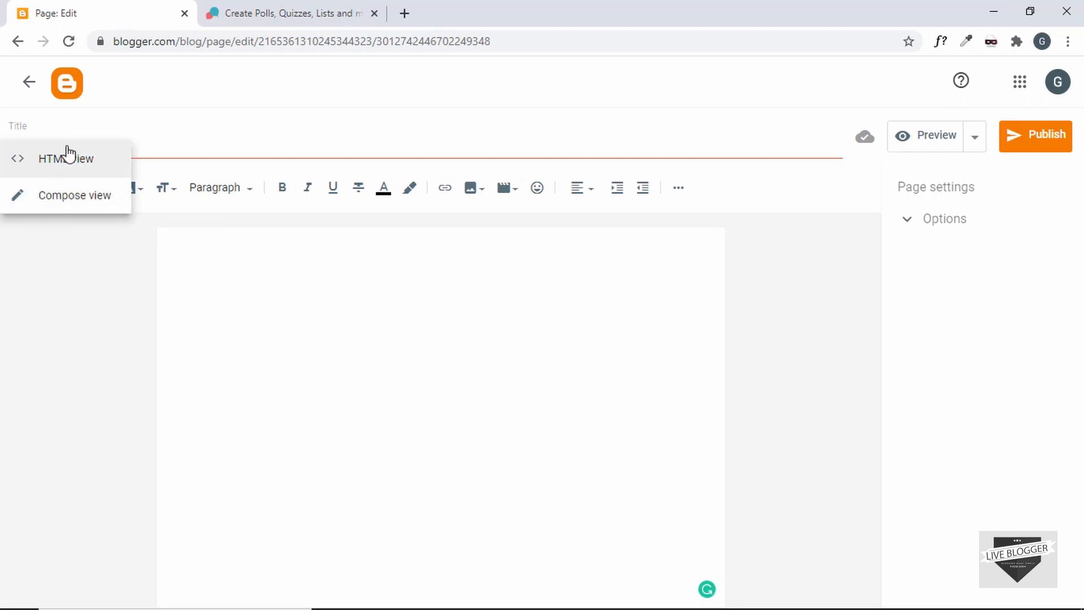
{"action": "left_click", "coordinate": [67, 169]}
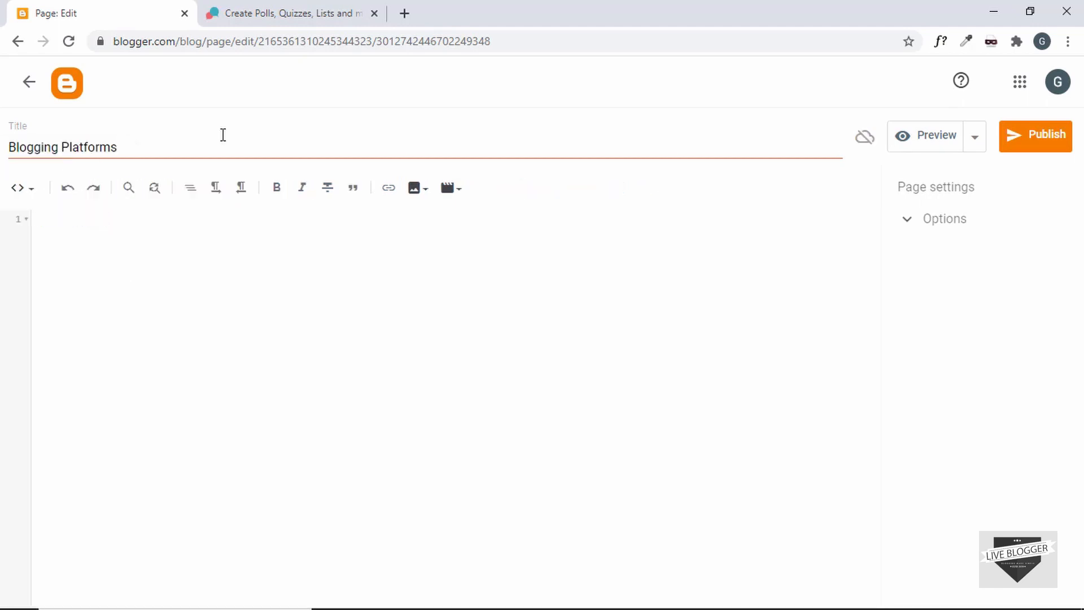
Switch to Opinion Stage and review the poll's script, WordPress, iframe, placement and link sharing options
{"action": "left_click", "coordinate": [305, 18]}
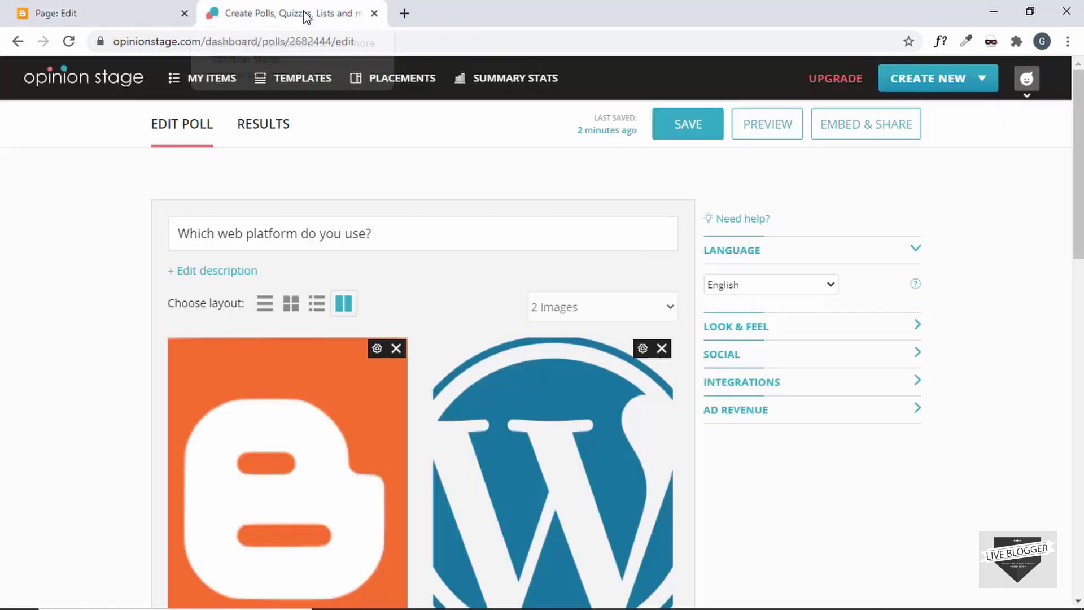
{"action": "left_click", "coordinate": [877, 134]}
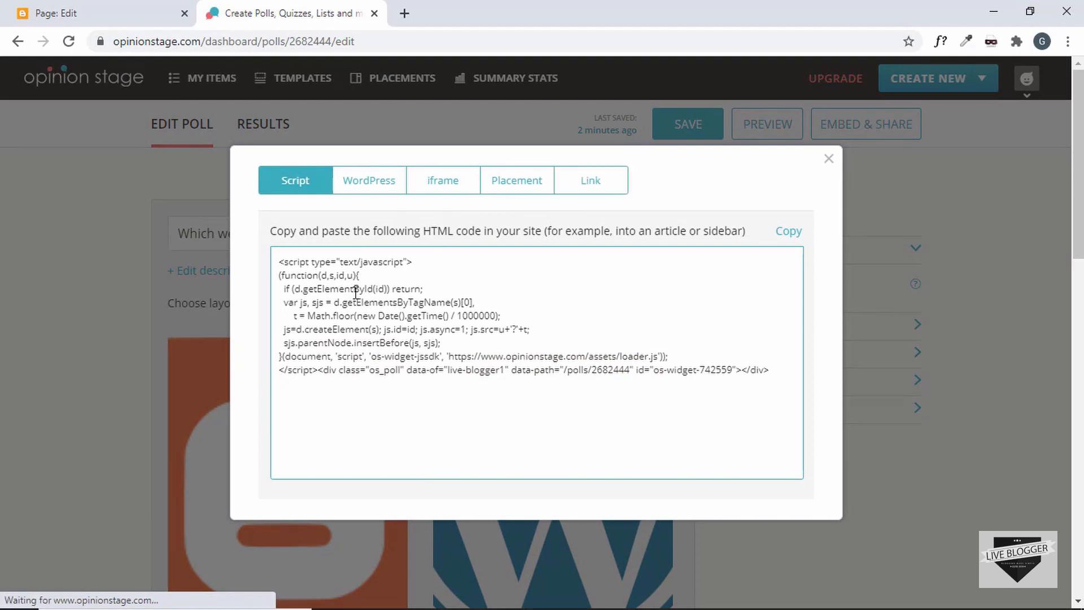
{"action": "left_click", "coordinate": [370, 183]}
{"action": "left_click", "coordinate": [367, 261]}
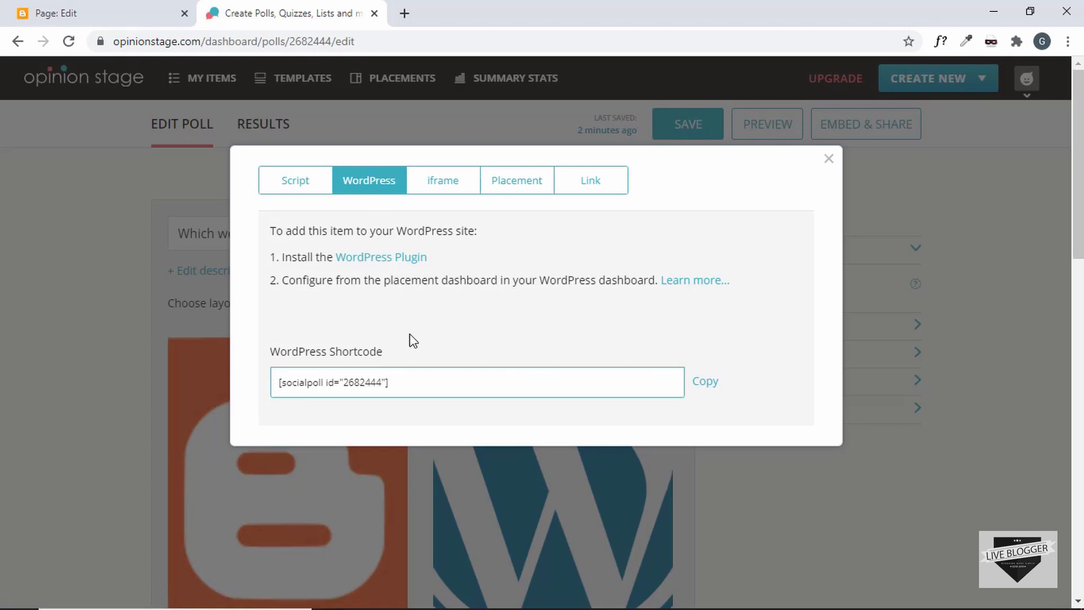
{"action": "left_click", "coordinate": [439, 188]}
{"action": "left_click", "coordinate": [515, 194]}
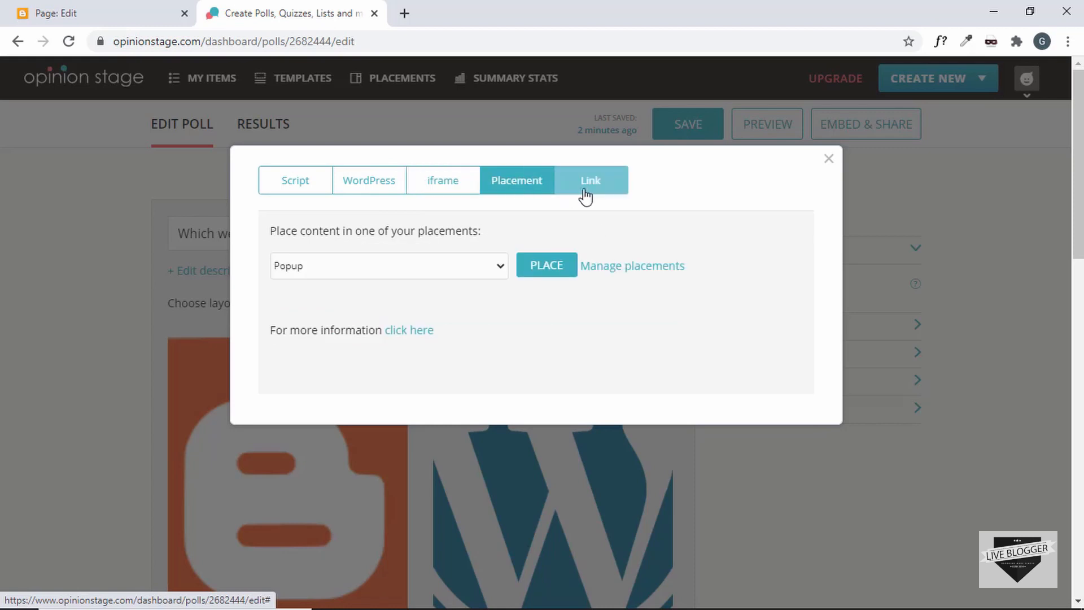
{"action": "left_click", "coordinate": [590, 198]}
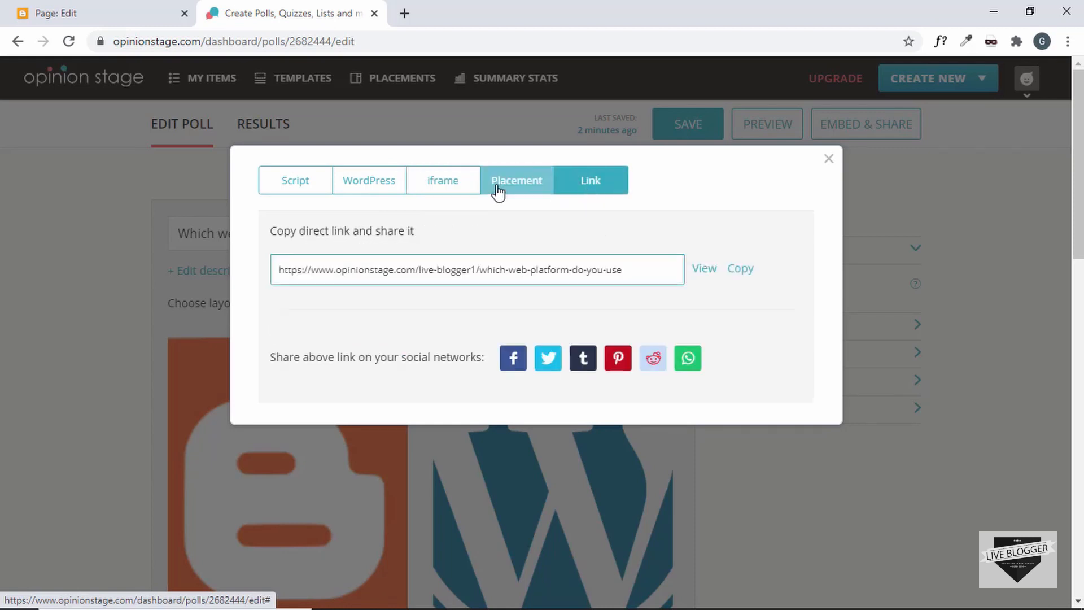
{"action": "left_click", "coordinate": [498, 192]}
Copy the poll's full script embed code
{"action": "left_click", "coordinate": [309, 194]}
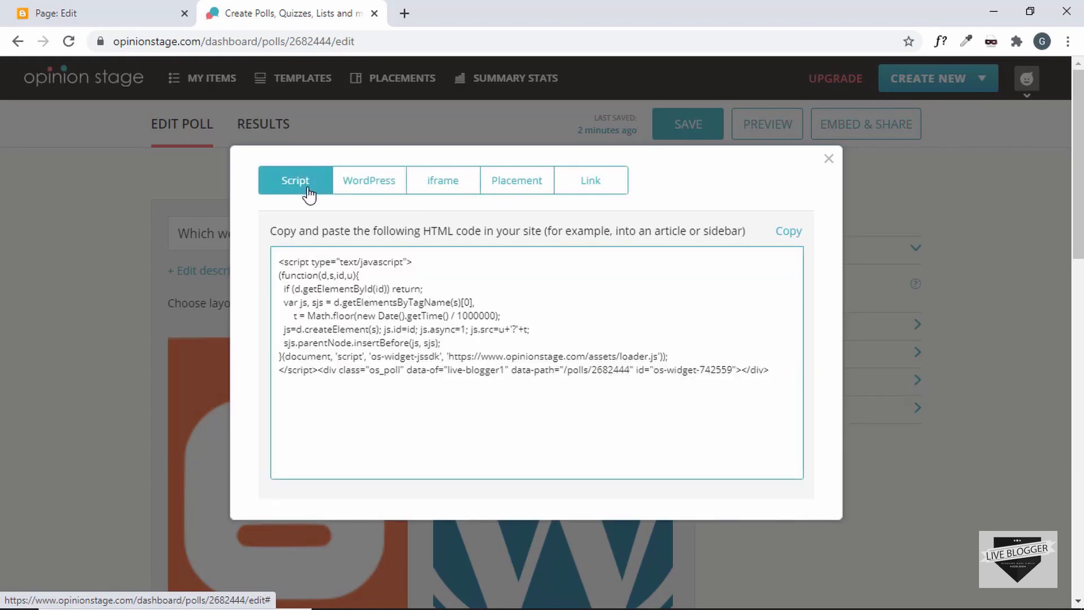
{"action": "left_click", "coordinate": [366, 310]}
{"action": "key", "text": "ctrl+c"}
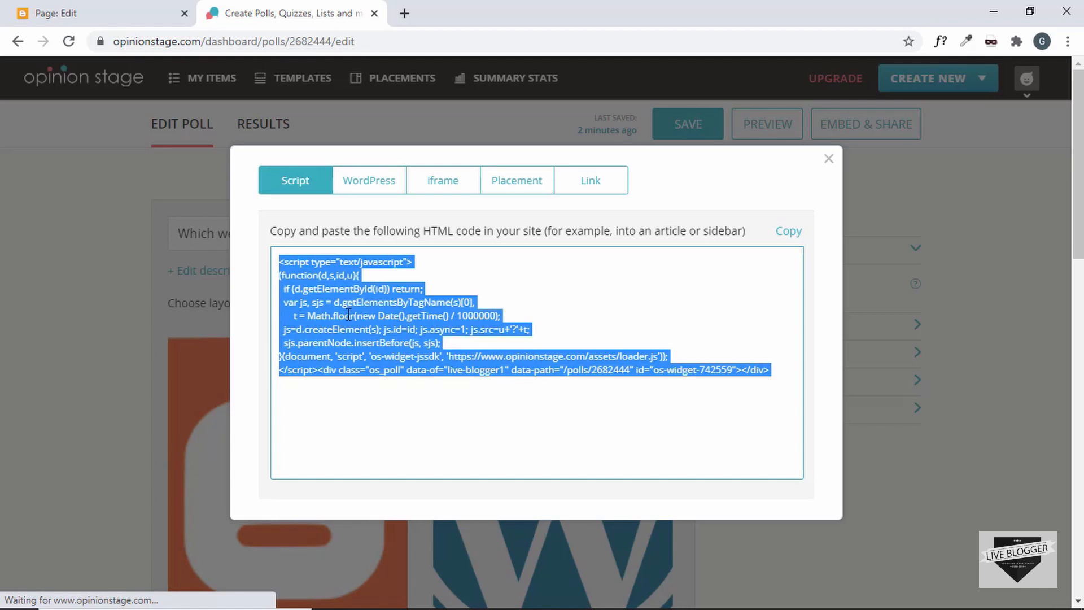
Switch to Blogger, paste the embed code into the "Blogging Platforms" page's HTML and publish the page
{"action": "left_click", "coordinate": [96, 12]}
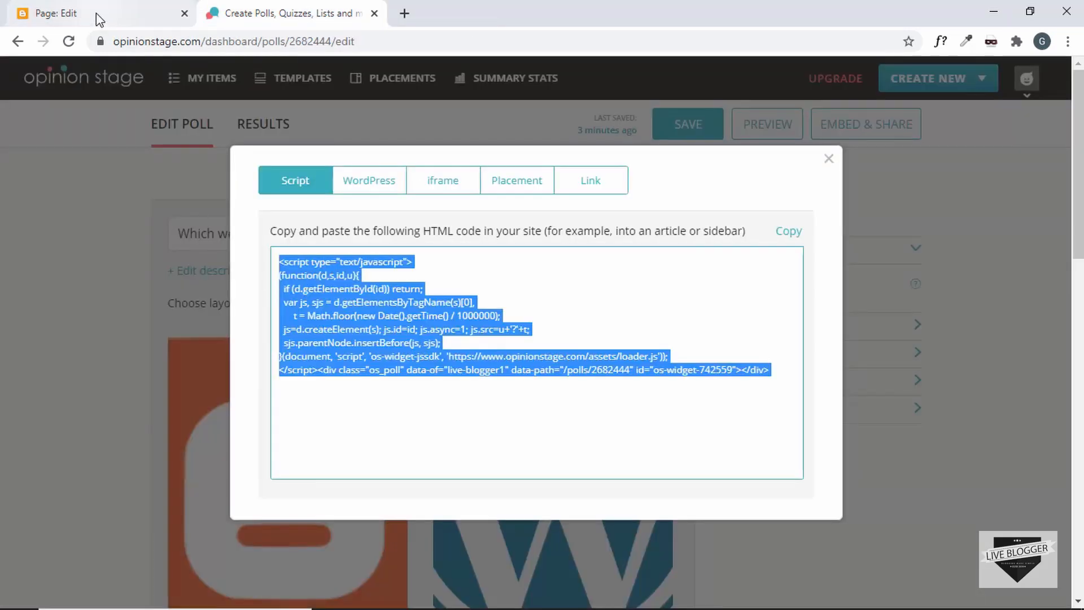
{"action": "left_click", "coordinate": [96, 12]}
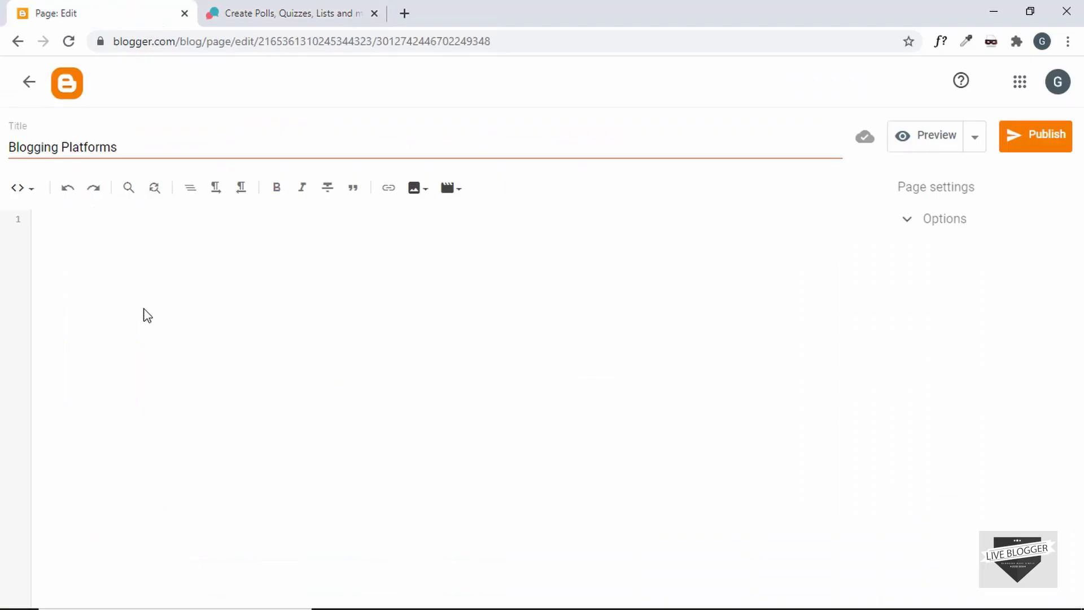
{"action": "key", "text": "ctrl+v"}
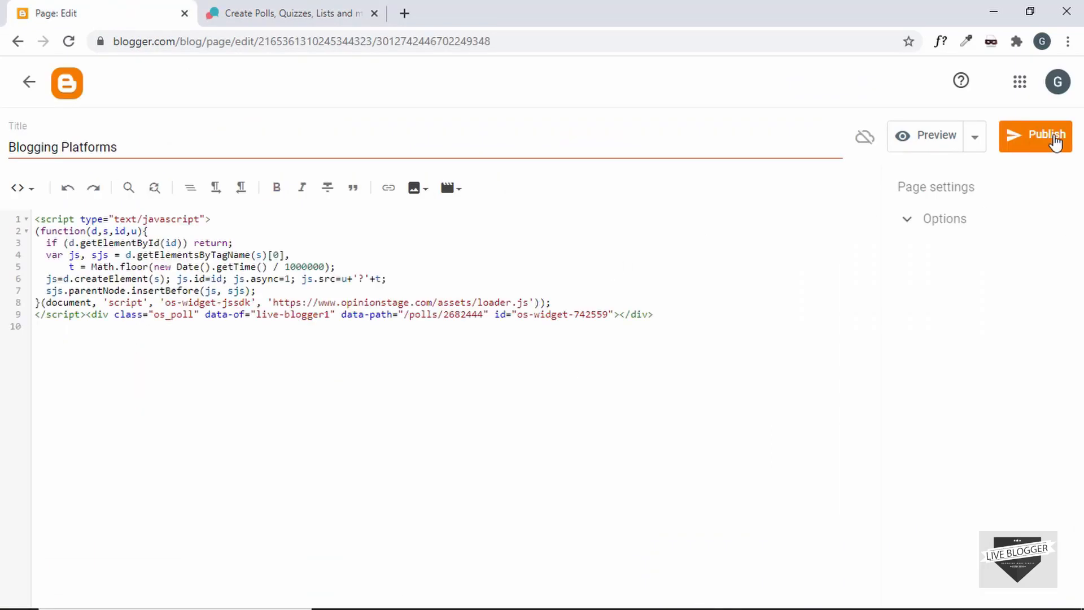
{"action": "left_click", "coordinate": [1054, 140]}
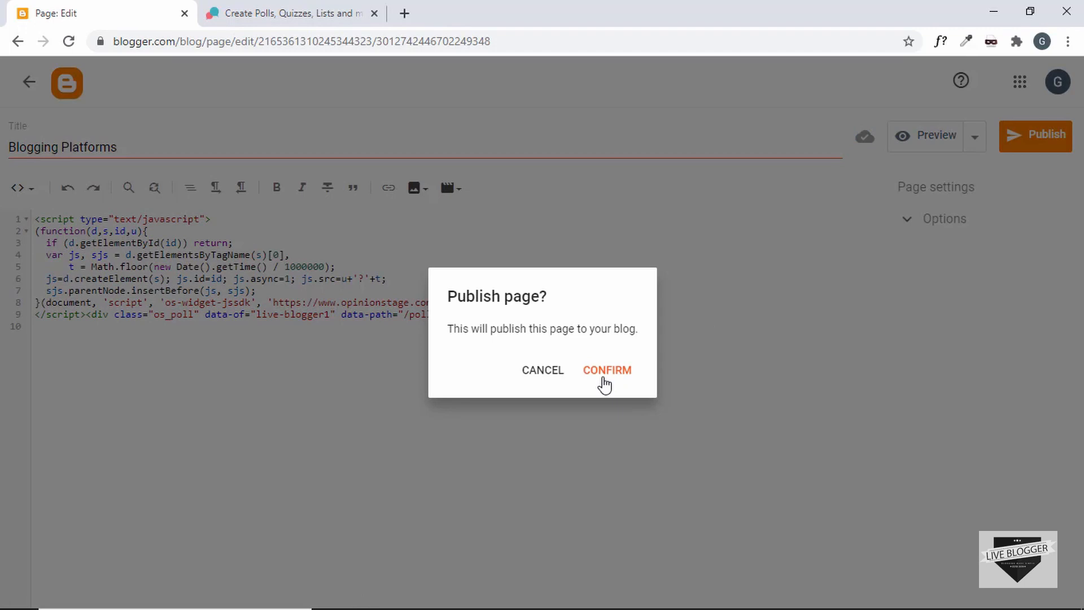
{"action": "left_click", "coordinate": [604, 382]}
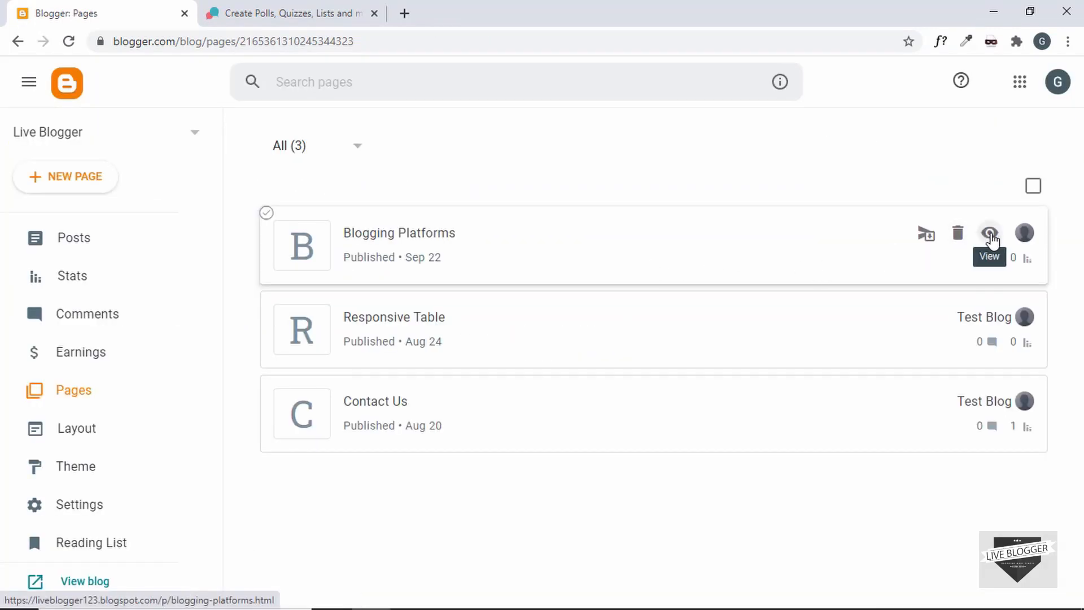
View the published "Blogging Platforms" page and check the embedded poll and its vote results
{"action": "left_click", "coordinate": [991, 236]}
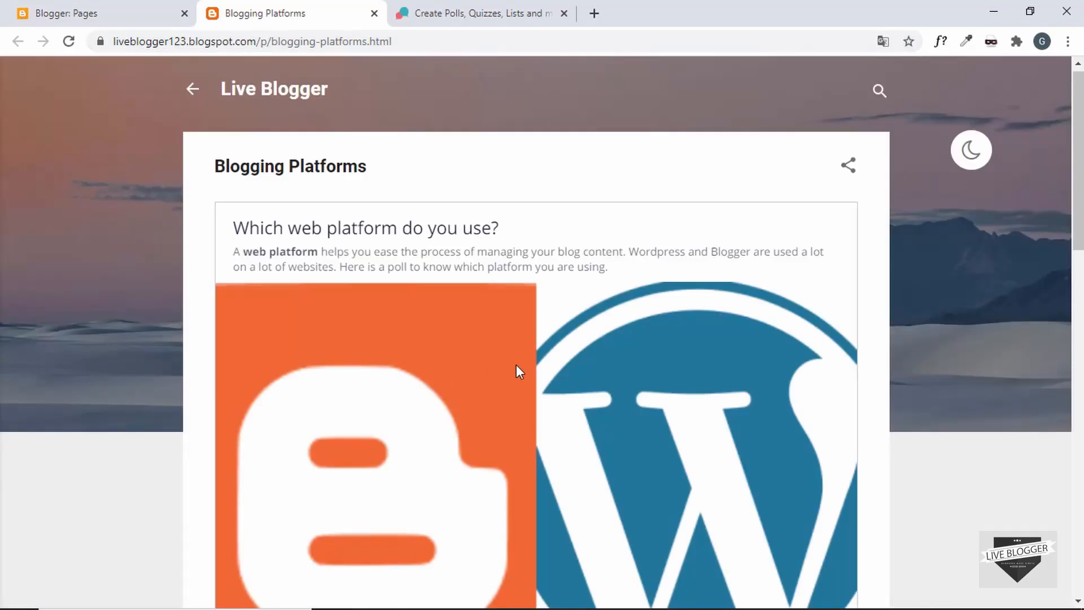
{"action": "left_click", "coordinate": [516, 364]}
{"action": "scroll", "coordinate": [516, 364], "scroll_direction": "down", "scroll_amount": 6}
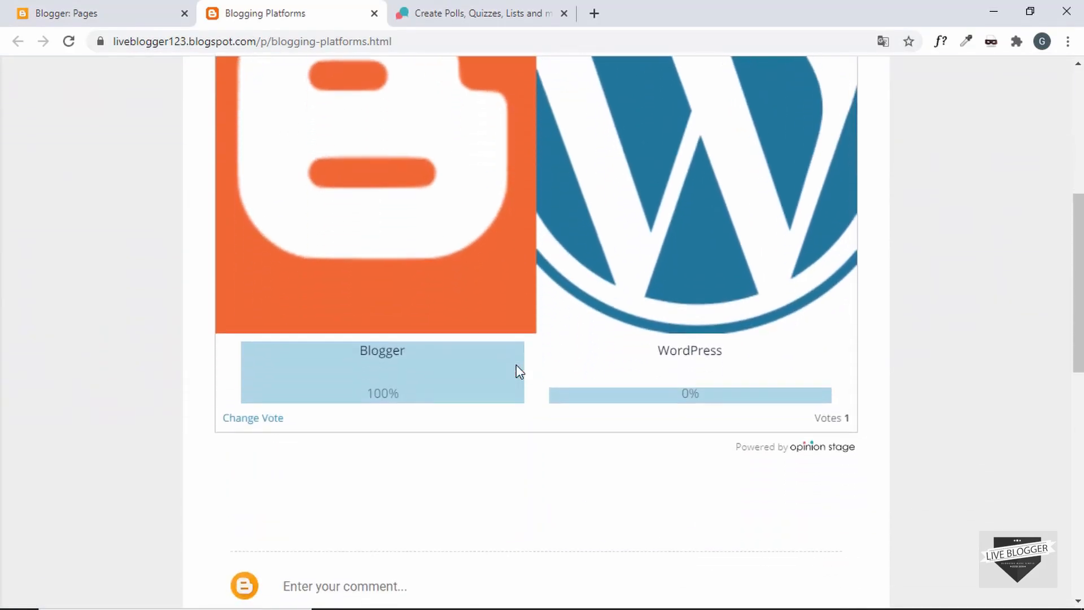
{"action": "mouse_move", "coordinate": [472, 380]}
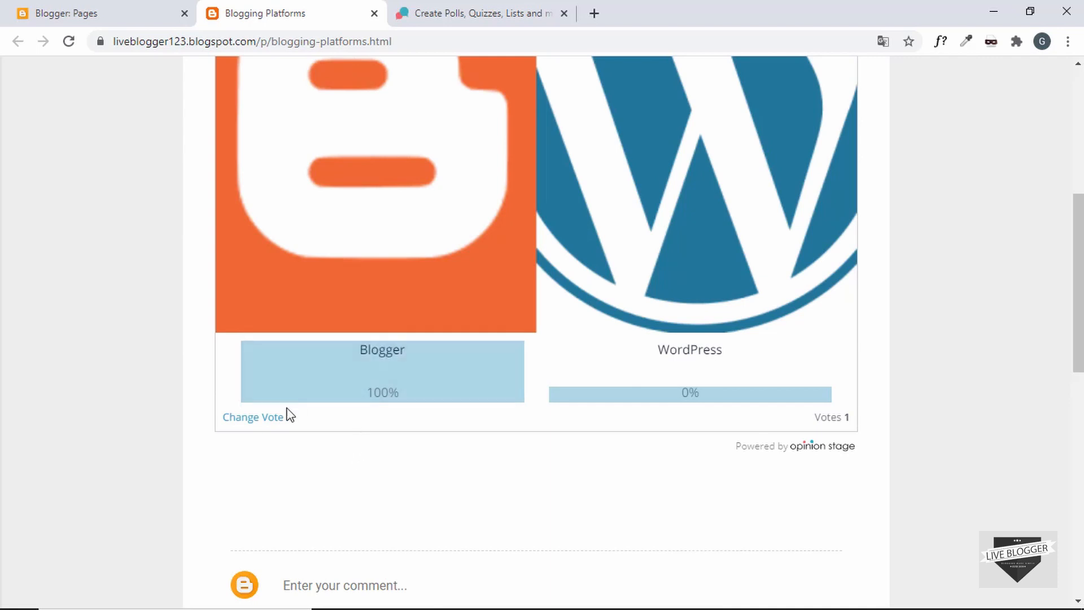
Change the vote in the embedded poll to WordPress and review the updated results on the published page
{"action": "left_click", "coordinate": [250, 418]}
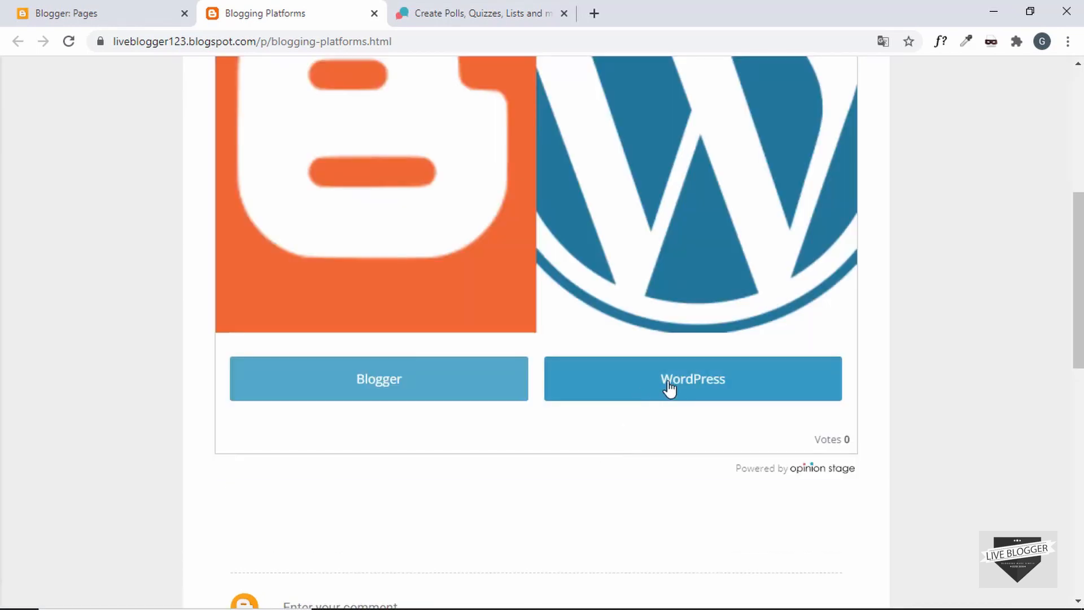
{"action": "left_click", "coordinate": [669, 388]}
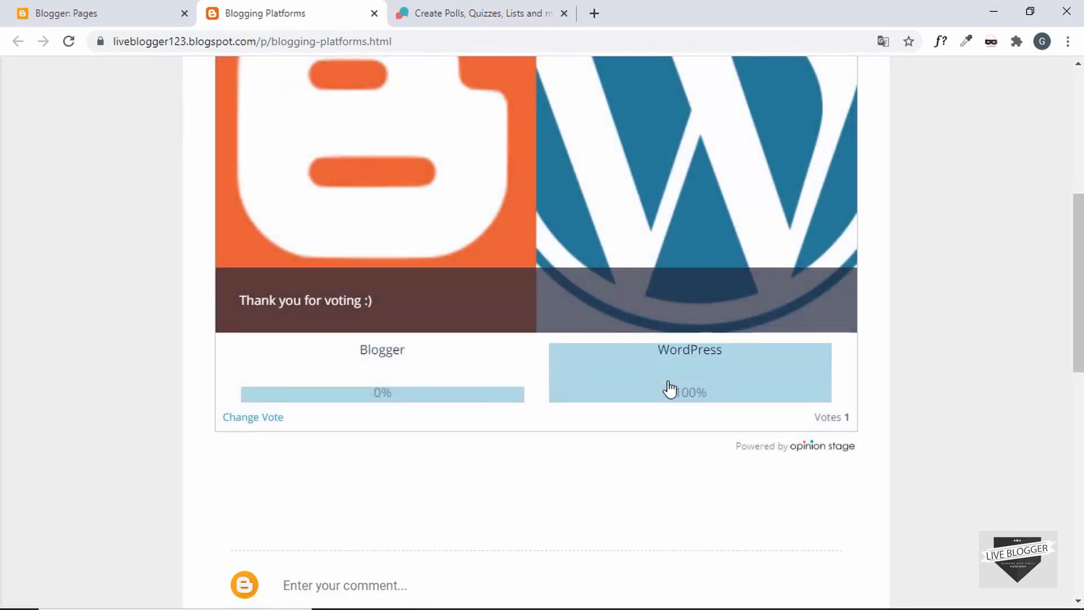
{"action": "scroll", "coordinate": [669, 390], "scroll_direction": "up", "scroll_amount": 1}
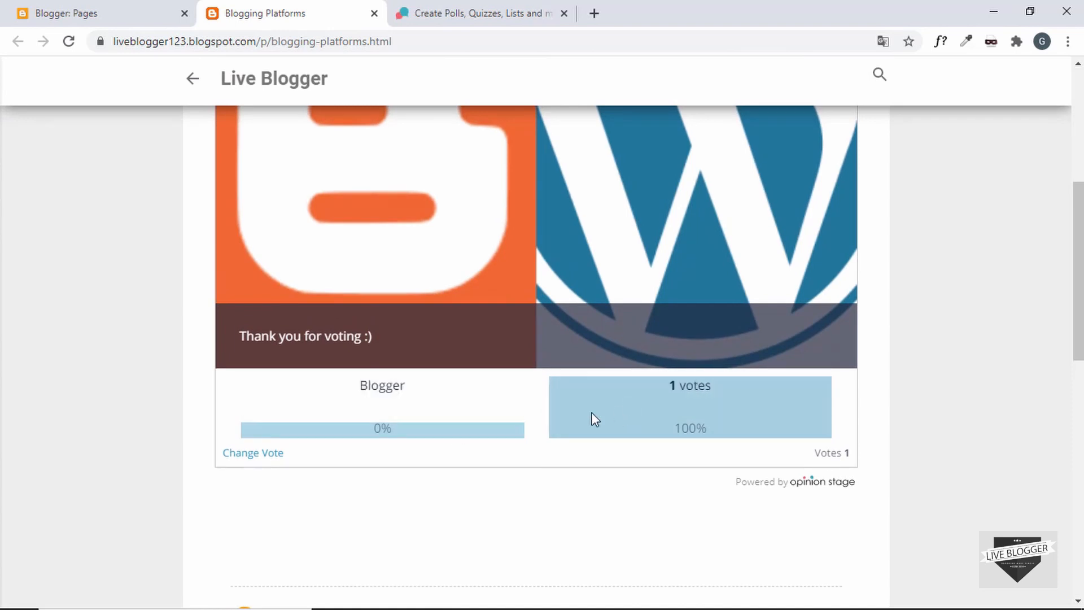
{"action": "mouse_move", "coordinate": [405, 414]}
{"action": "mouse_move", "coordinate": [630, 419]}
{"action": "scroll", "coordinate": [720, 424], "scroll_direction": "up", "scroll_amount": 4}
{"action": "scroll", "coordinate": [473, 128], "scroll_direction": "down", "scroll_amount": 4}
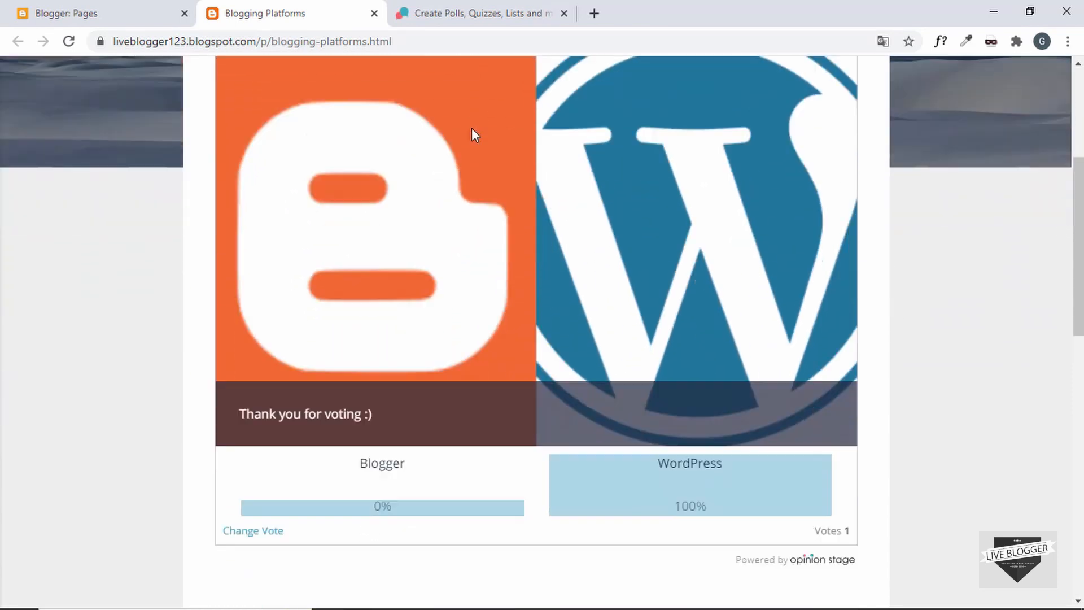
{"action": "scroll", "coordinate": [656, 394], "scroll_direction": "up", "scroll_amount": 5}
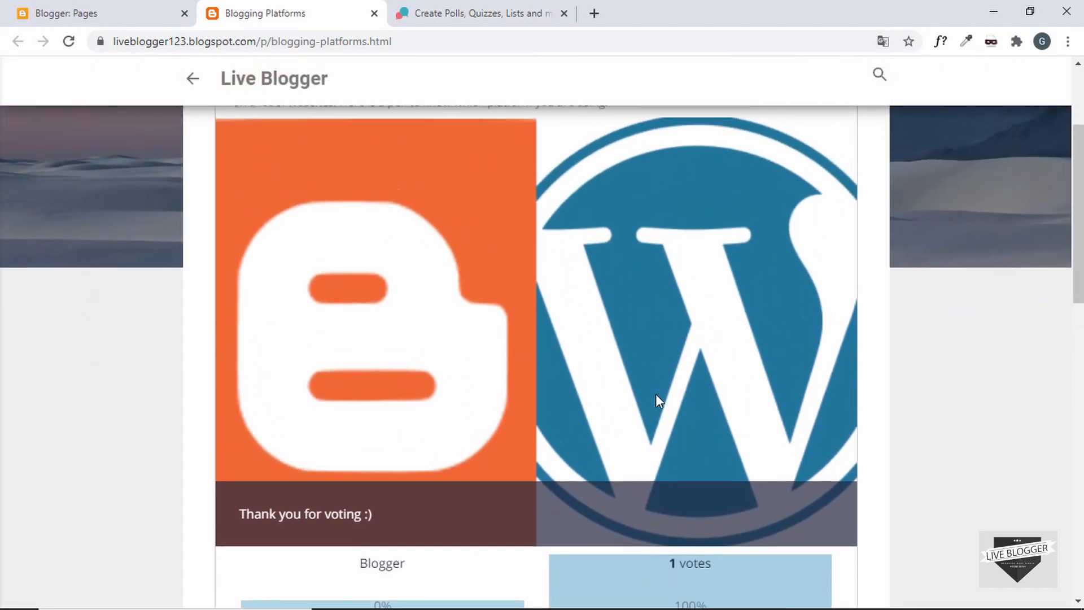
{"action": "scroll", "coordinate": [656, 394], "scroll_direction": "down", "scroll_amount": 5}
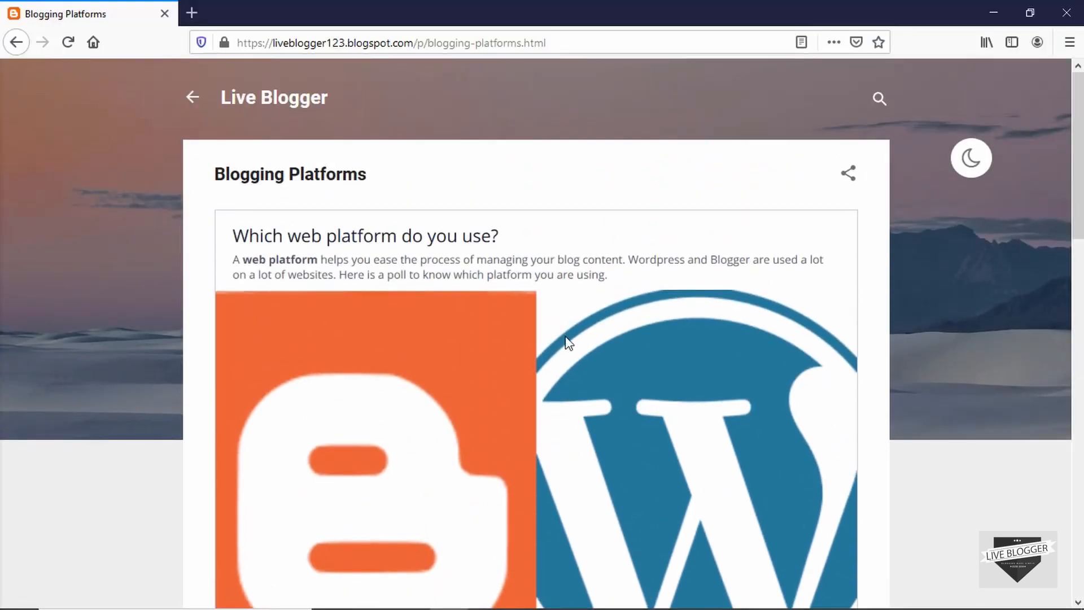
Switch to Firefox, vote for Blogger in the "Blogging Platforms" page's poll and check how the votes are split
{"action": "scroll", "coordinate": [565, 337], "scroll_direction": "down", "scroll_amount": 5}
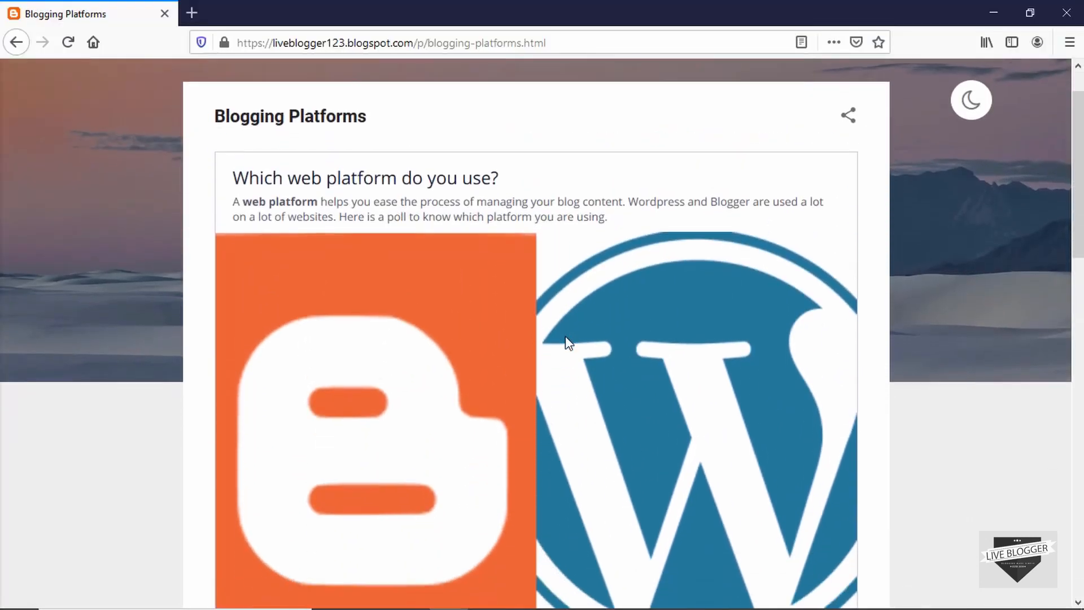
{"action": "scroll", "coordinate": [565, 338], "scroll_direction": "down", "scroll_amount": 1}
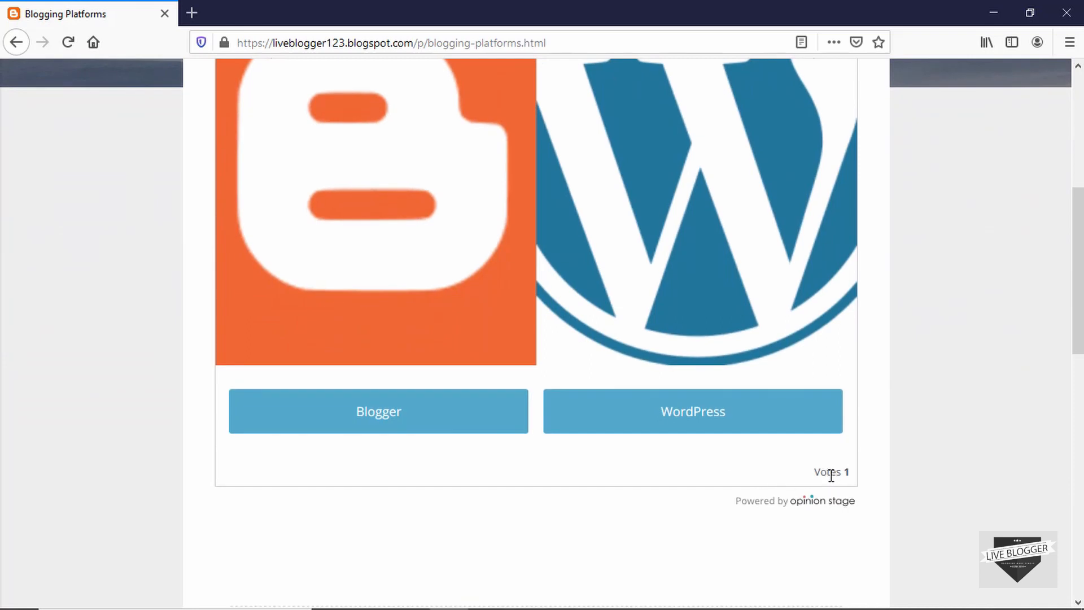
{"action": "left_click_drag", "start_coordinate": [831, 476], "coordinate": [855, 479]}
{"action": "left_click", "coordinate": [697, 475]}
{"action": "left_click", "coordinate": [390, 417]}
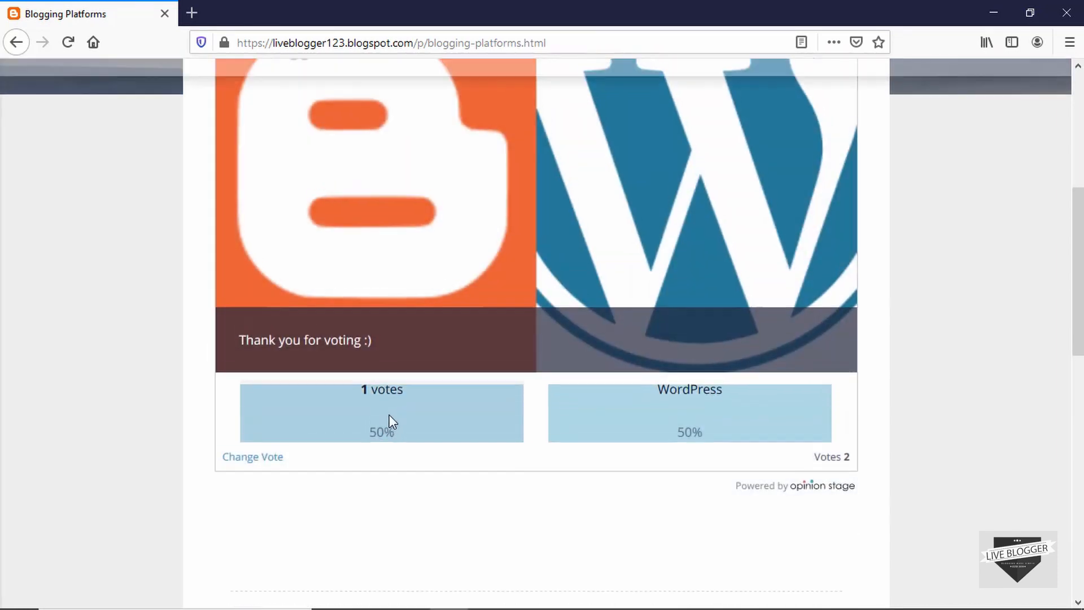
{"action": "scroll", "coordinate": [389, 415], "scroll_direction": "up", "scroll_amount": 1}
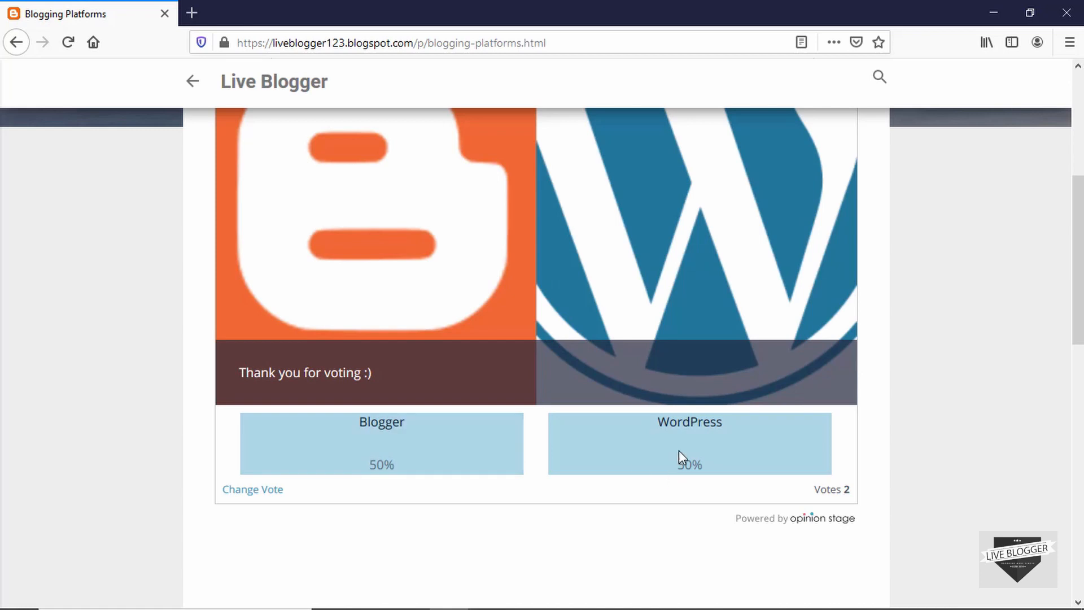
{"action": "mouse_move", "coordinate": [720, 444]}
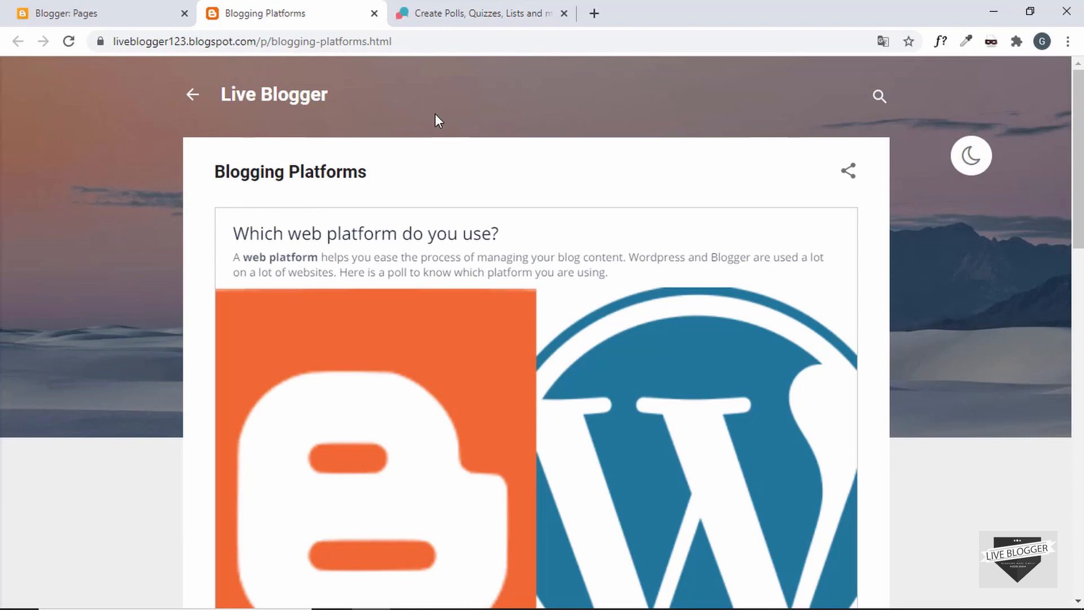
Switch back to Opinion Stage in Chrome, close the embed code dialog and open the poll's results from My Items to inspect the answers chart
{"action": "left_click", "coordinate": [466, 15]}
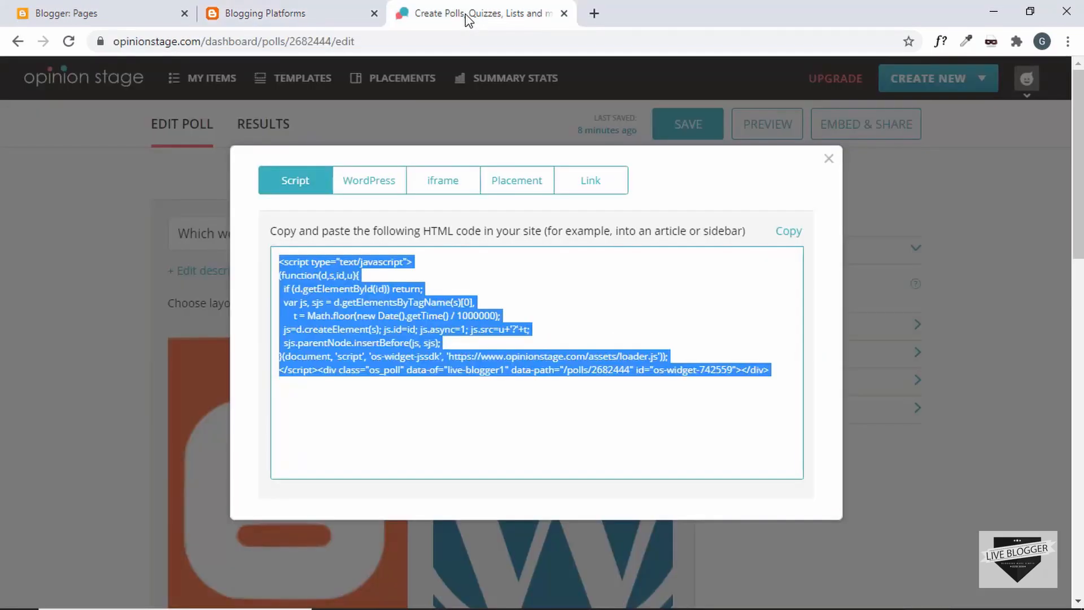
{"action": "left_click", "coordinate": [829, 160]}
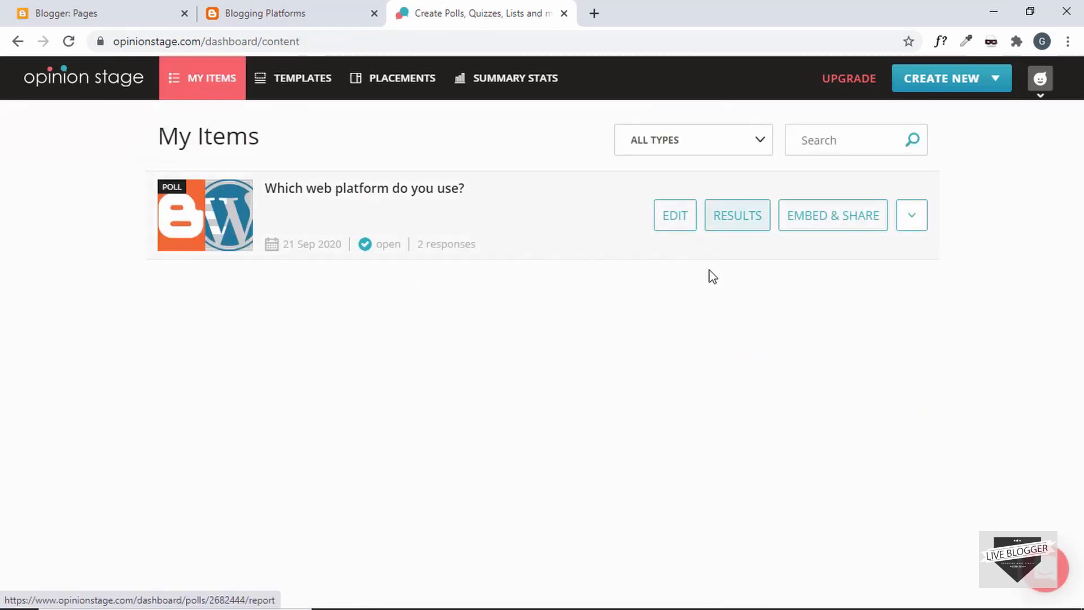
{"action": "left_click", "coordinate": [737, 215]}
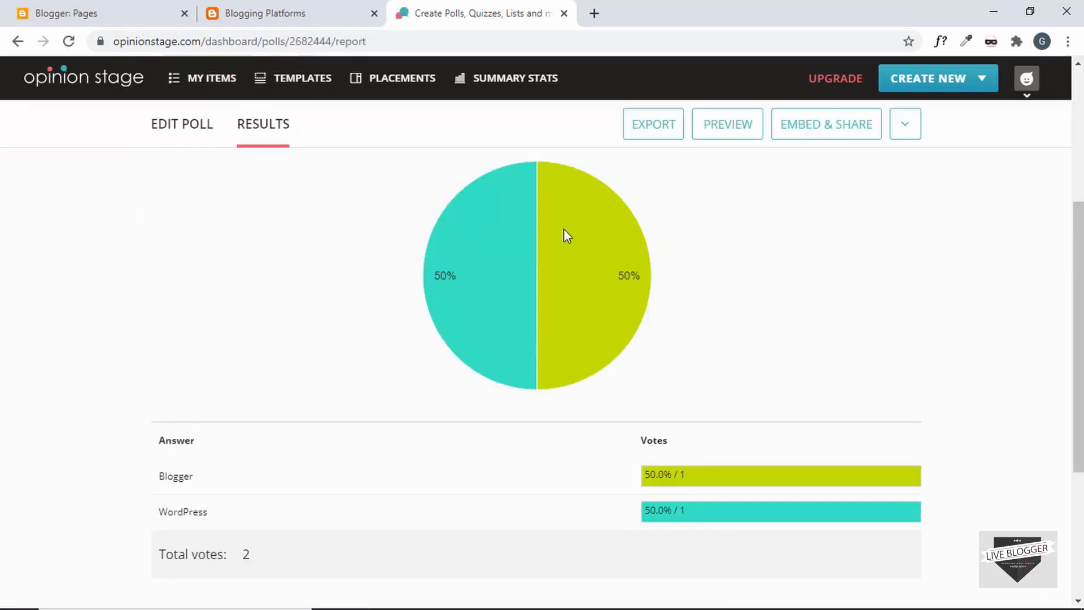
{"action": "mouse_move", "coordinate": [563, 229]}
{"action": "scroll", "coordinate": [567, 235], "scroll_direction": "up", "scroll_amount": 1}
{"action": "scroll", "coordinate": [567, 235], "scroll_direction": "down", "scroll_amount": 1}
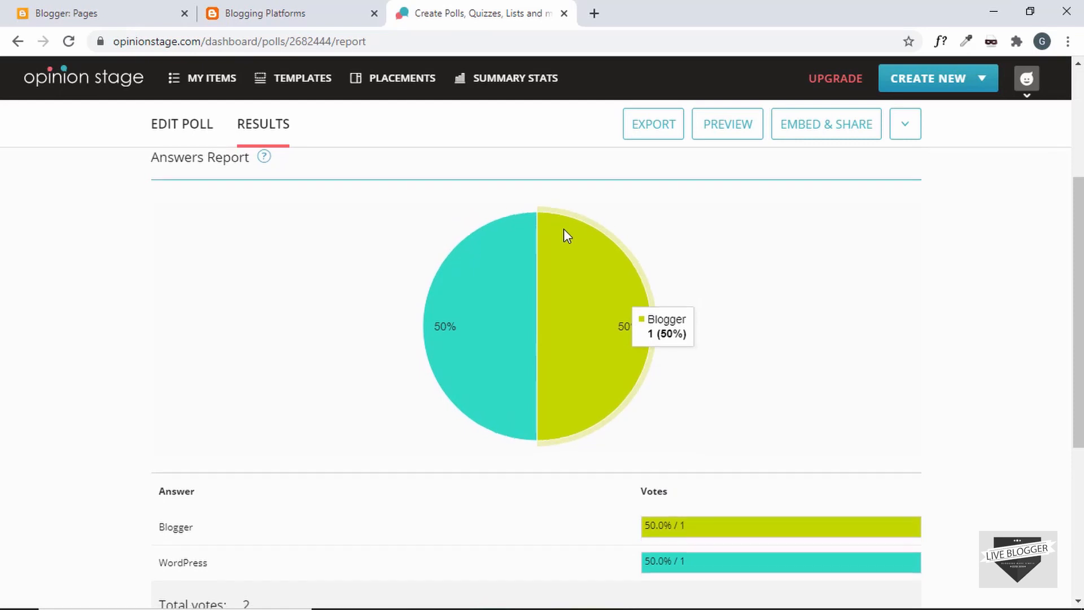
{"action": "mouse_move", "coordinate": [496, 295]}
{"action": "mouse_move", "coordinate": [593, 299]}
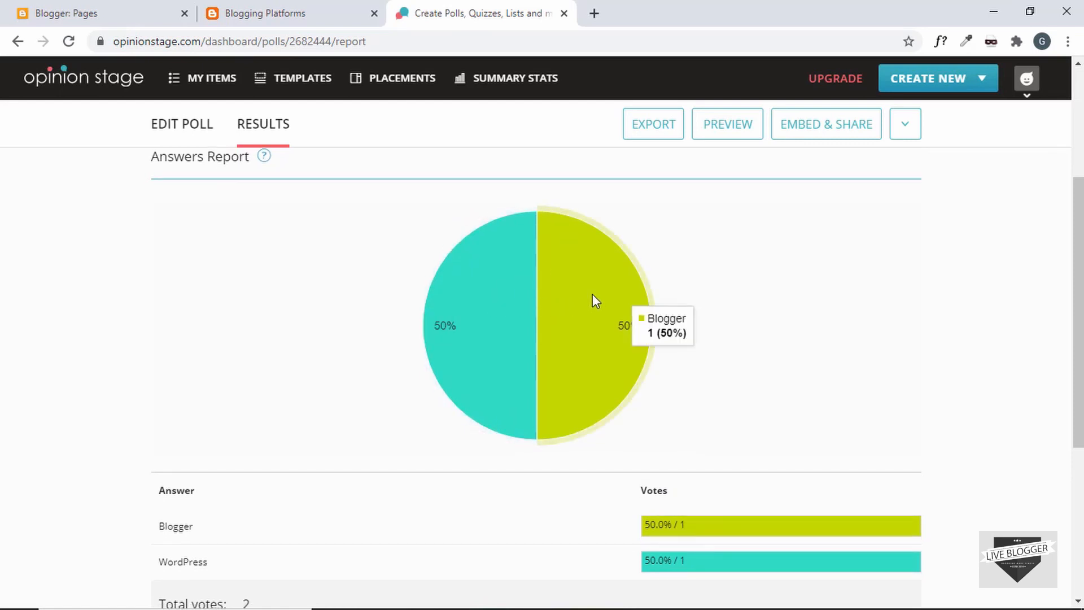
Examine the results report's votes per answer, vote total and individual responses with their submission times
{"action": "scroll", "coordinate": [592, 295], "scroll_direction": "down", "scroll_amount": 5}
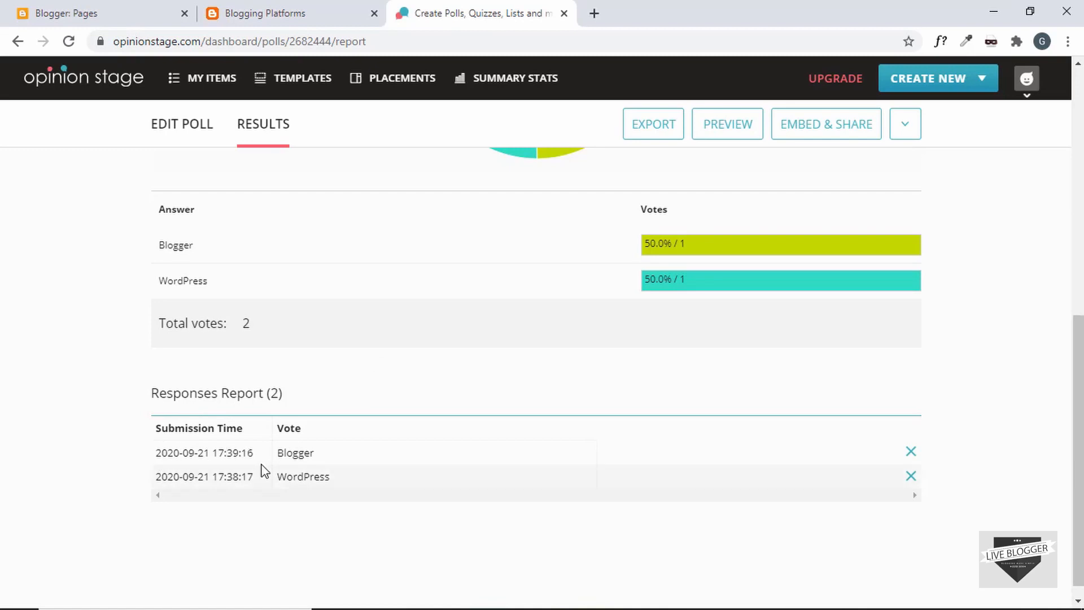
{"action": "scroll", "coordinate": [302, 463], "scroll_direction": "down", "scroll_amount": 1}
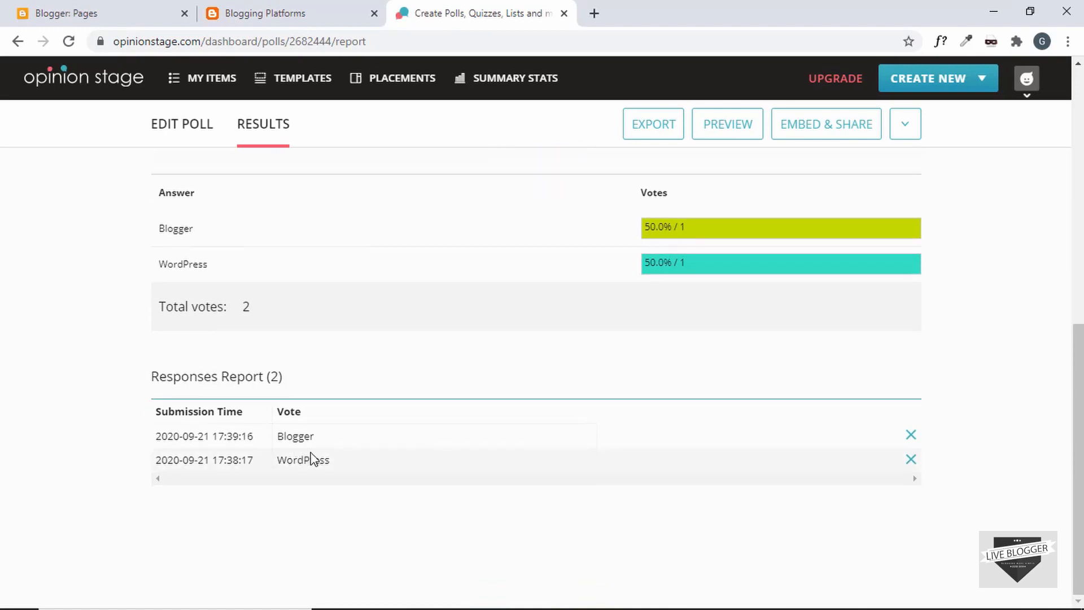
{"action": "scroll", "coordinate": [411, 474], "scroll_direction": "up", "scroll_amount": 6}
{"action": "scroll", "coordinate": [411, 474], "scroll_direction": "down", "scroll_amount": 3}
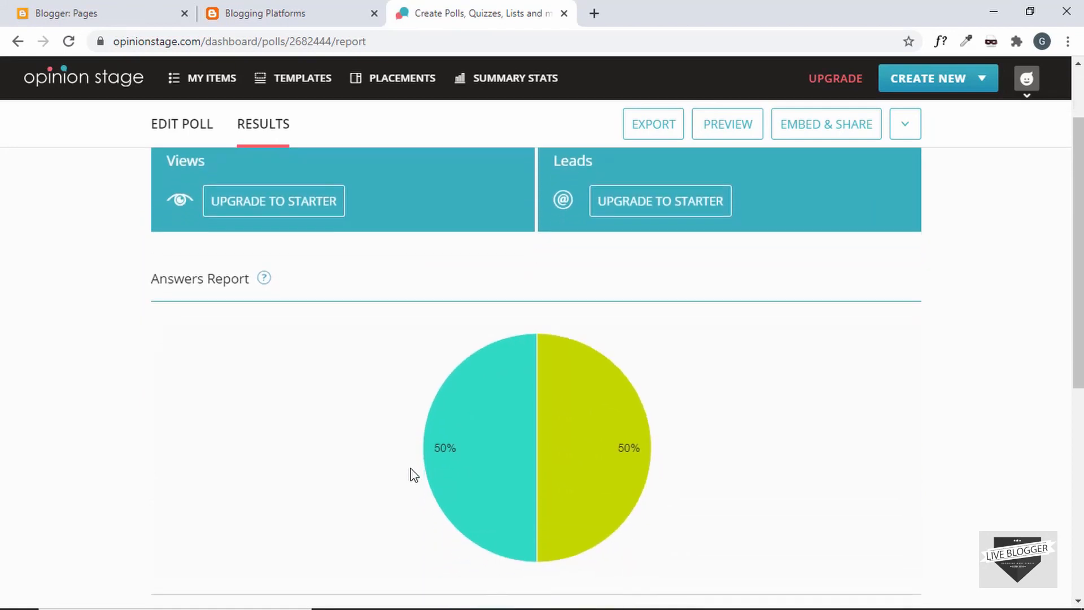
{"action": "mouse_move", "coordinate": [540, 404]}
{"action": "mouse_move", "coordinate": [455, 385]}
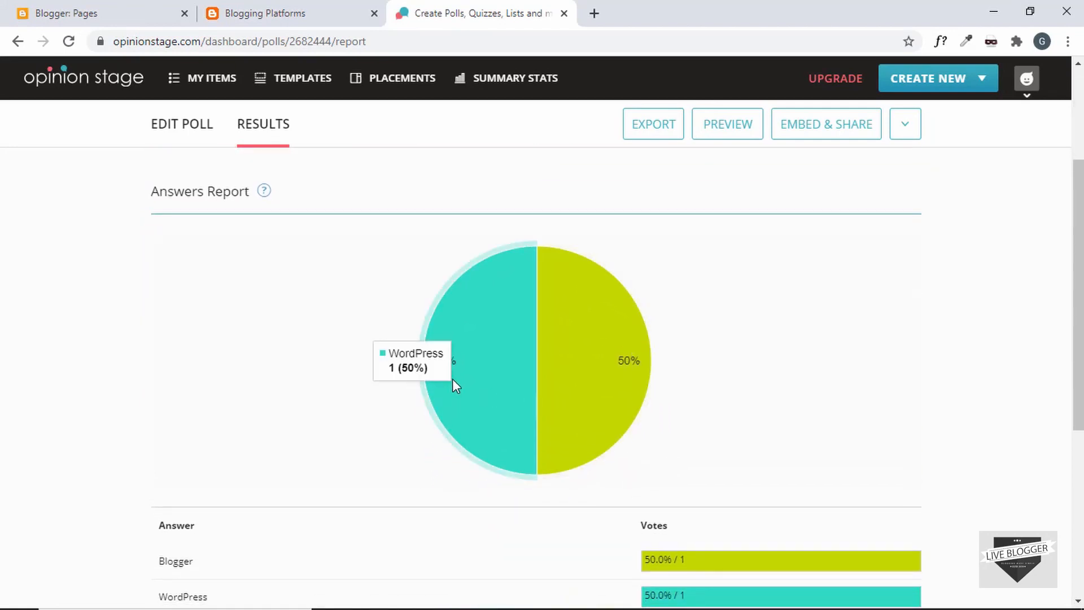
{"action": "scroll", "coordinate": [727, 303], "scroll_direction": "down", "scroll_amount": 1}
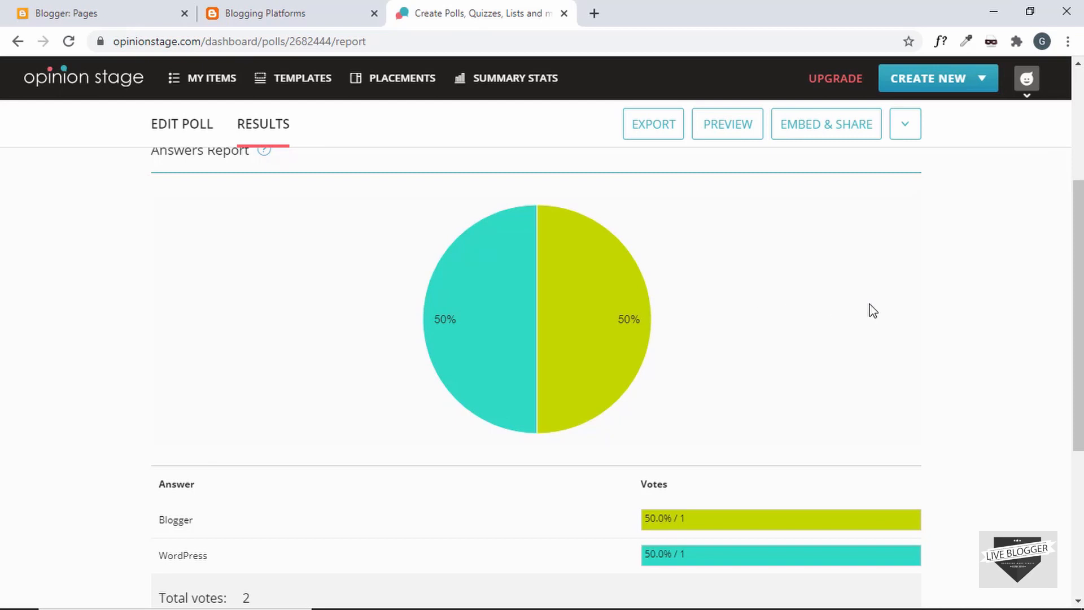
{"action": "scroll", "coordinate": [870, 308], "scroll_direction": "down", "scroll_amount": 3}
{"action": "scroll", "coordinate": [873, 311], "scroll_direction": "down", "scroll_amount": 2}
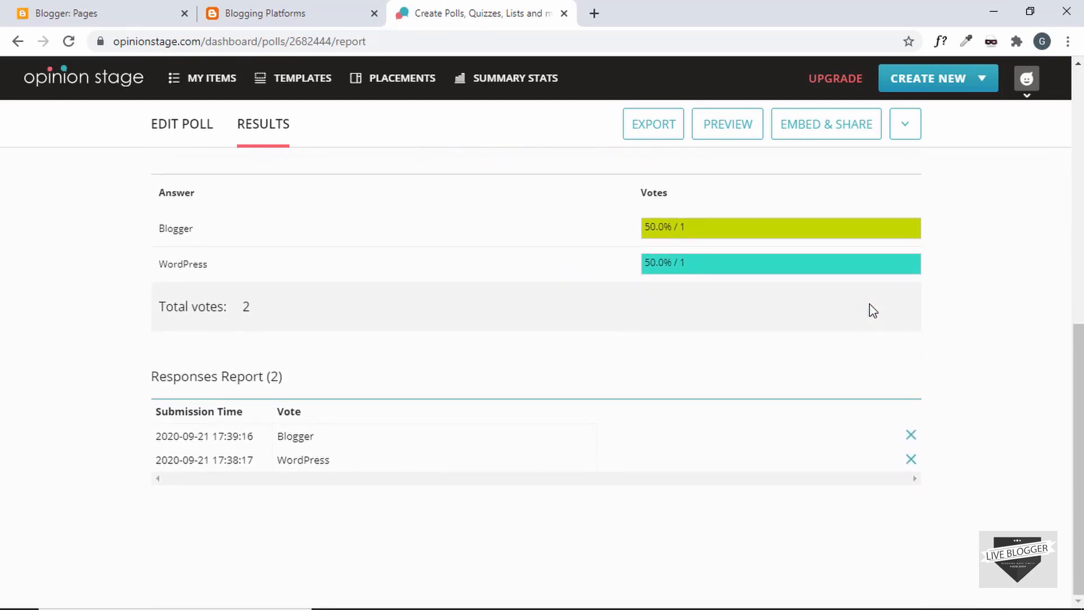
{"action": "scroll", "coordinate": [873, 310], "scroll_direction": "up", "scroll_amount": 2}
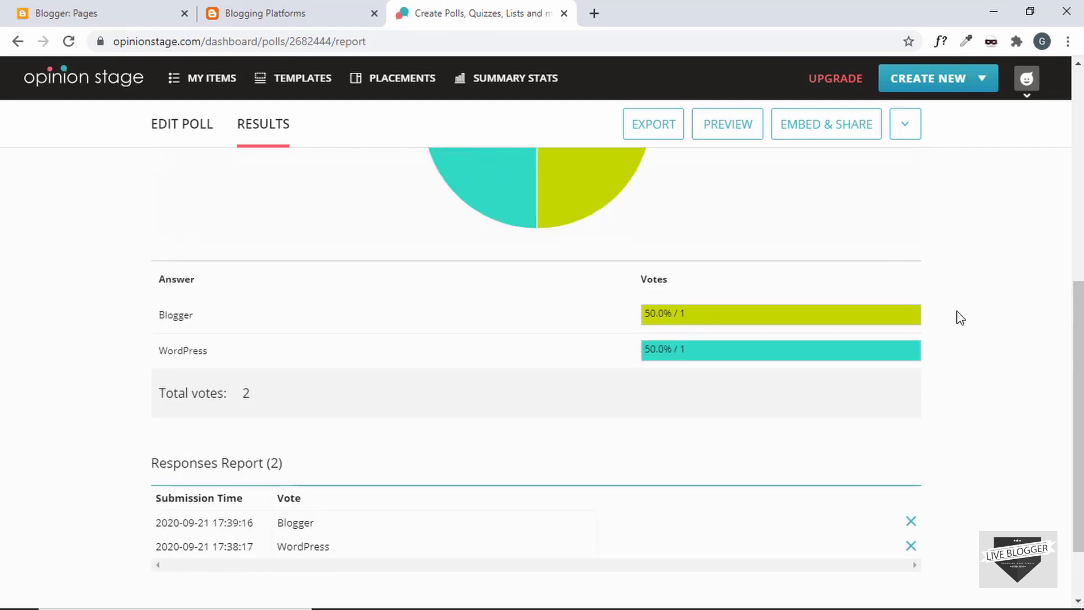